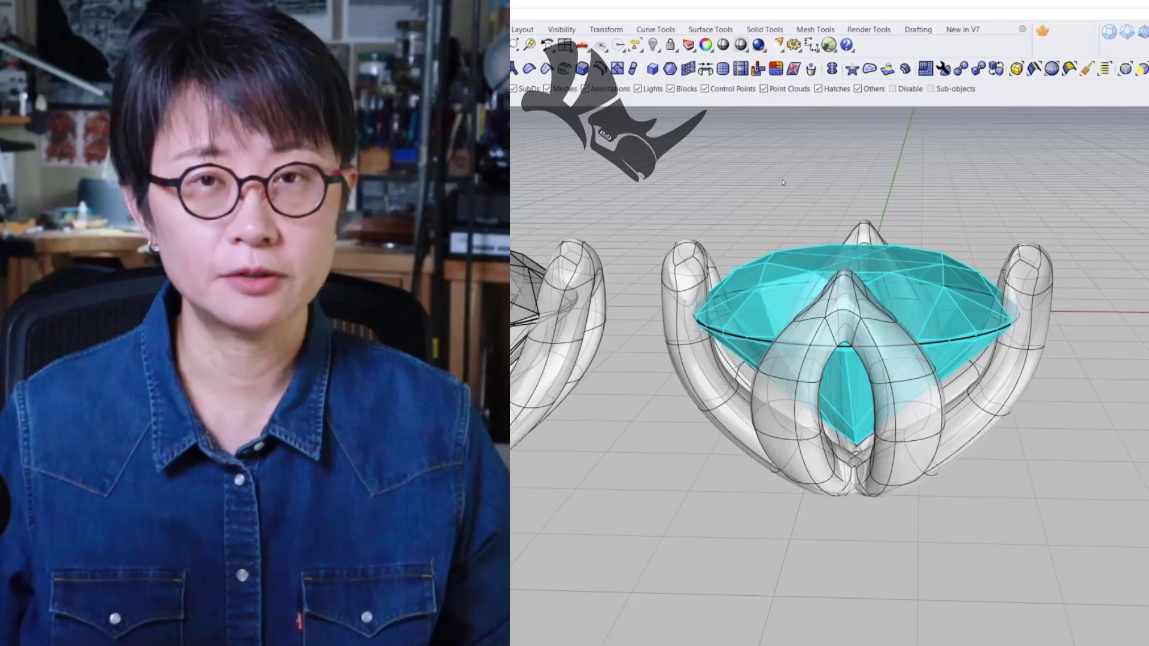
- Examine the finished prong settings and their round gemstones from several angles in the Perspective view
{"action": "right_click_drag", "start_coordinate": [782, 182], "coordinate": [835, 259]}
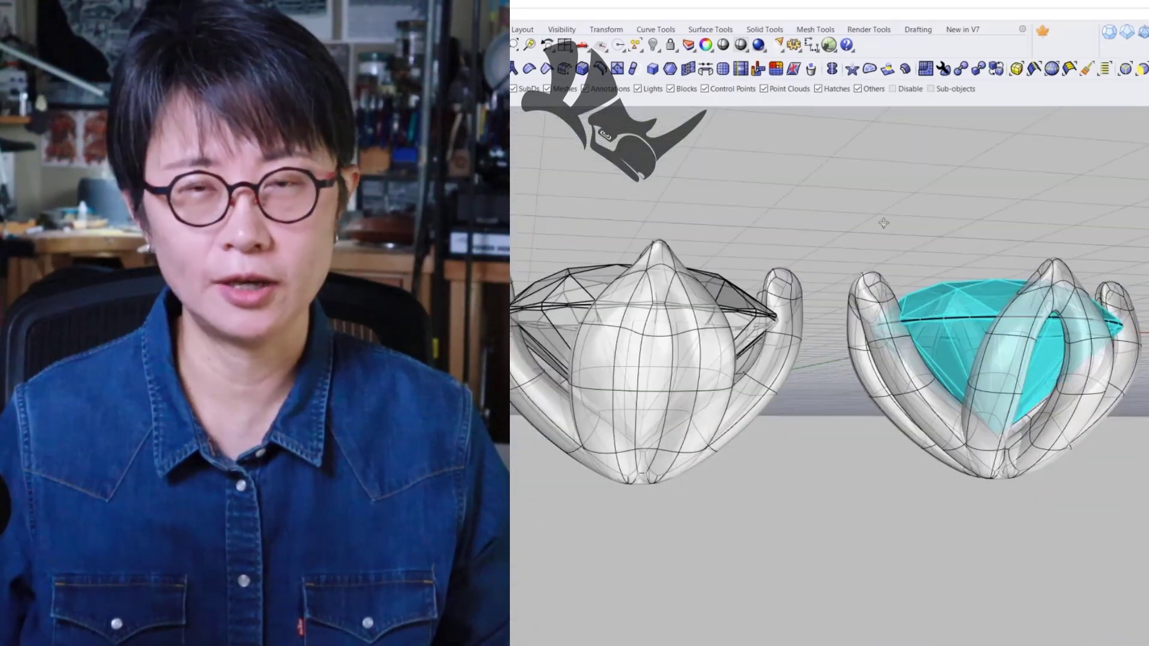
{"action": "right_click_drag", "start_coordinate": [770, 227], "coordinate": [924, 220]}
{"action": "scroll", "coordinate": [782, 182], "scroll_direction": "down", "scroll_amount": 4}
{"action": "mouse_move", "coordinate": [834, 210]}
{"action": "right_mouse_down"}
{"action": "mouse_move", "coordinate": [834, 259]}
{"action": "mouse_move", "coordinate": [832, 231]}
{"action": "right_mouse_up"}
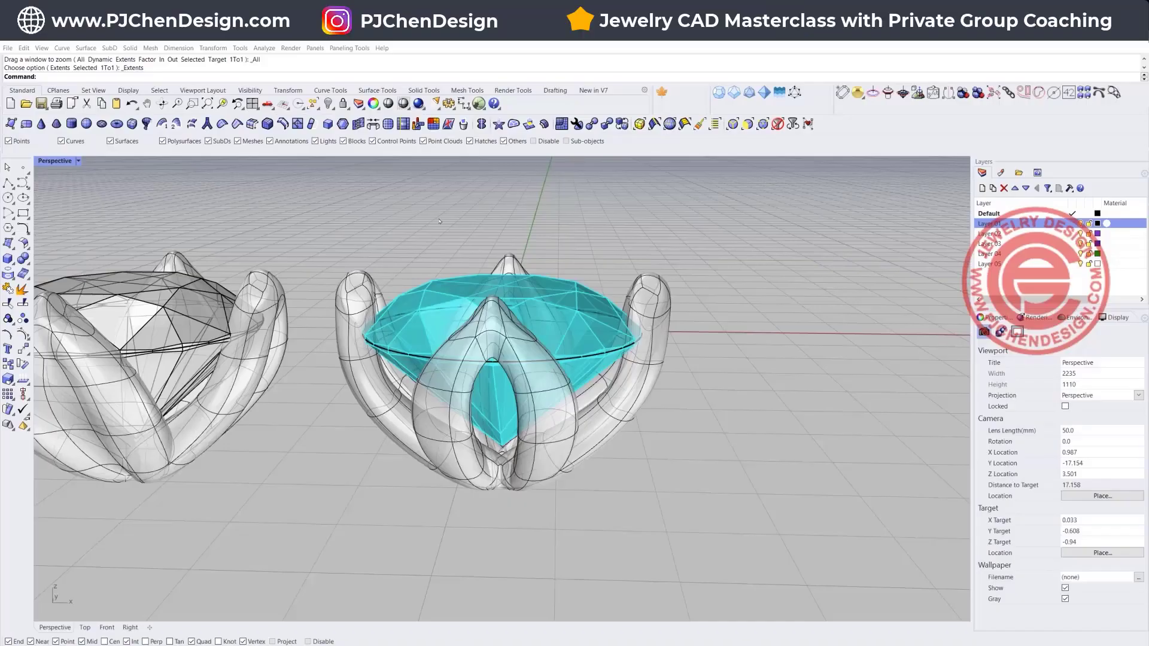
{"action": "scroll", "coordinate": [439, 221], "scroll_direction": "down", "scroll_amount": 4}
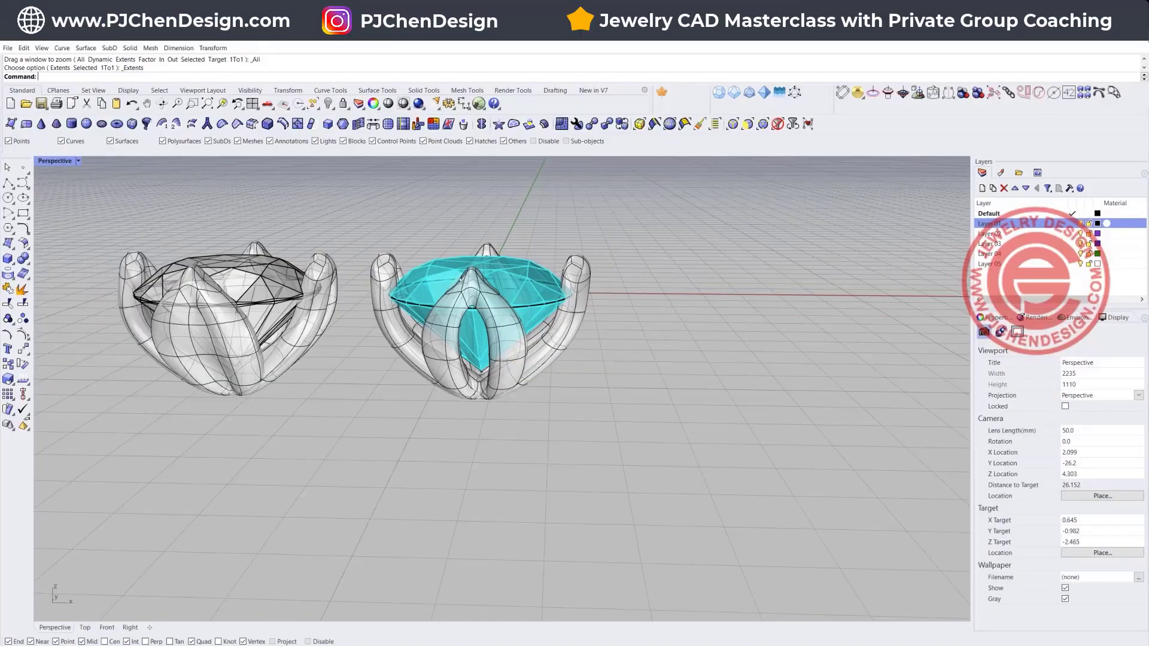
{"action": "right_click_drag", "start_coordinate": [440, 221], "coordinate": [570, 261], "text": "shift"}
{"action": "right_click_drag", "start_coordinate": [514, 206], "coordinate": [427, 261]}
- Inspect the round gemstone up close in the Top view and from another angle in the Perspective view
{"action": "scroll", "coordinate": [483, 287], "scroll_direction": "up", "scroll_amount": 2}
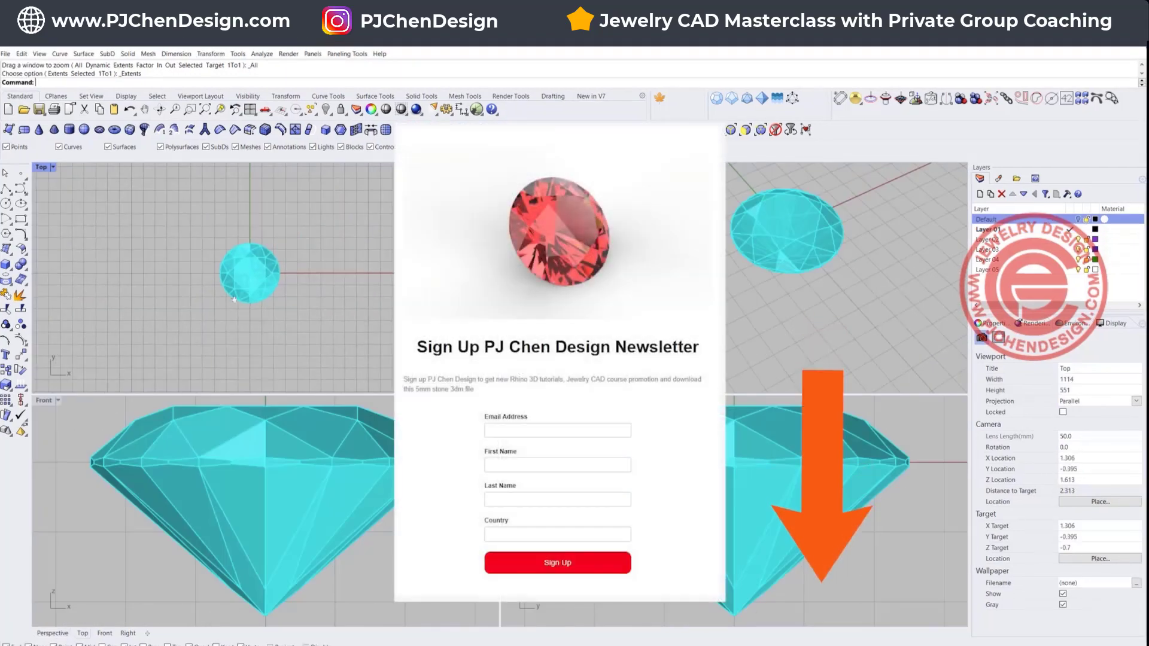
{"action": "scroll", "coordinate": [235, 300], "scroll_direction": "up", "scroll_amount": 2}
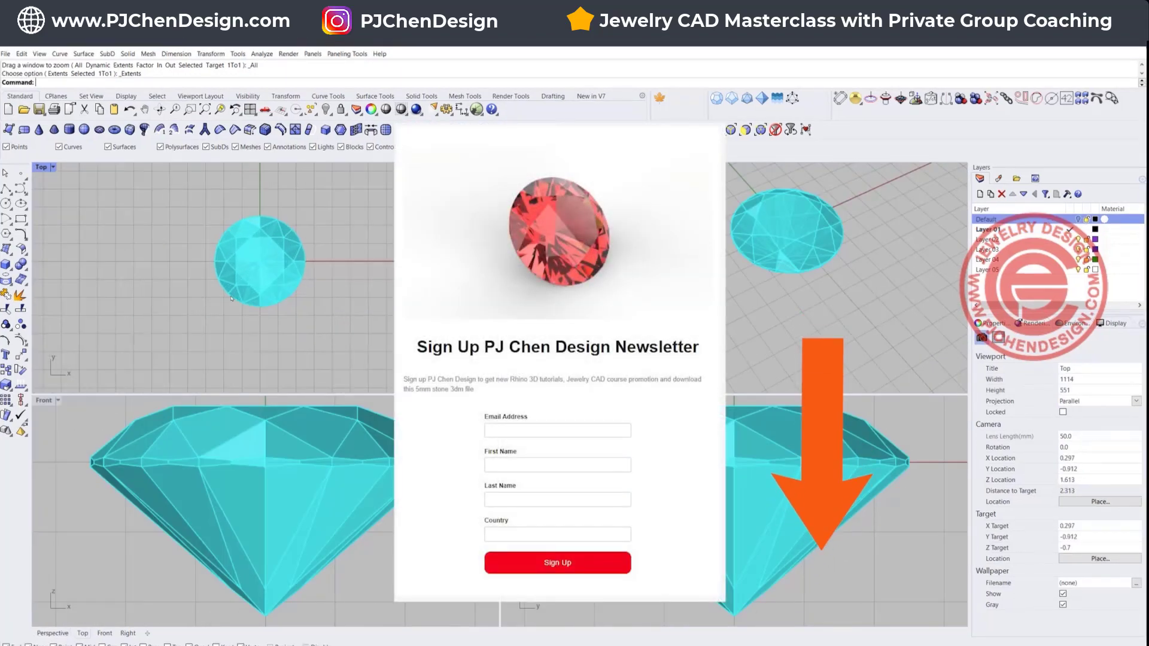
{"action": "scroll", "coordinate": [252, 293], "scroll_direction": "up", "scroll_amount": 3}
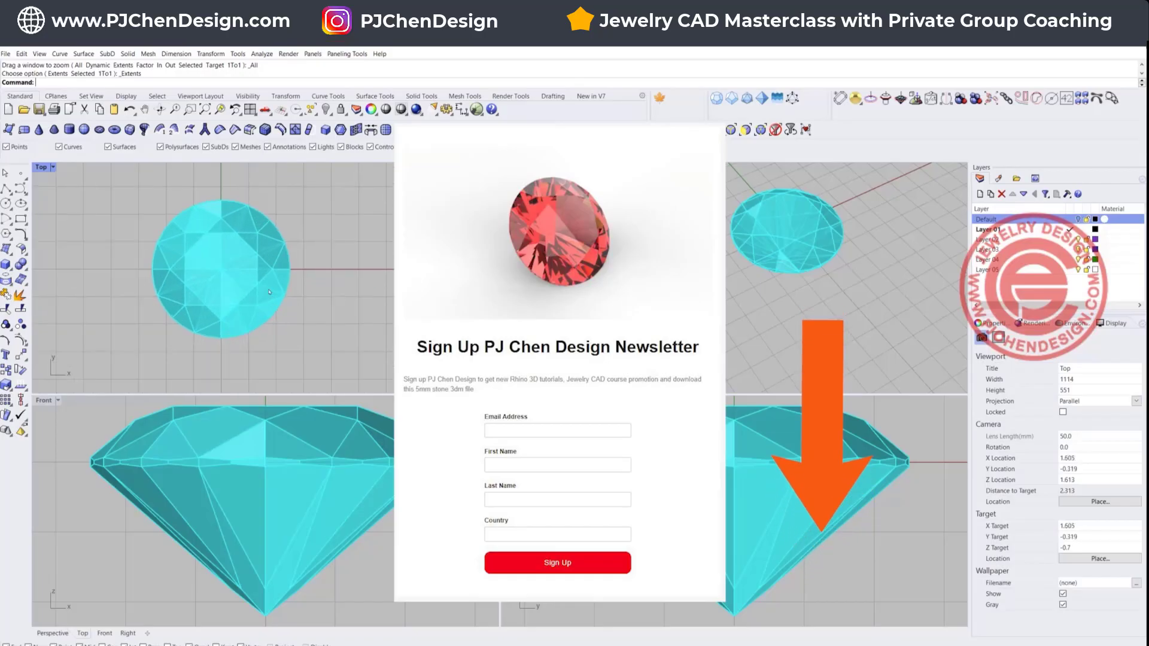
{"action": "right_click_drag", "start_coordinate": [269, 292], "coordinate": [283, 282]}
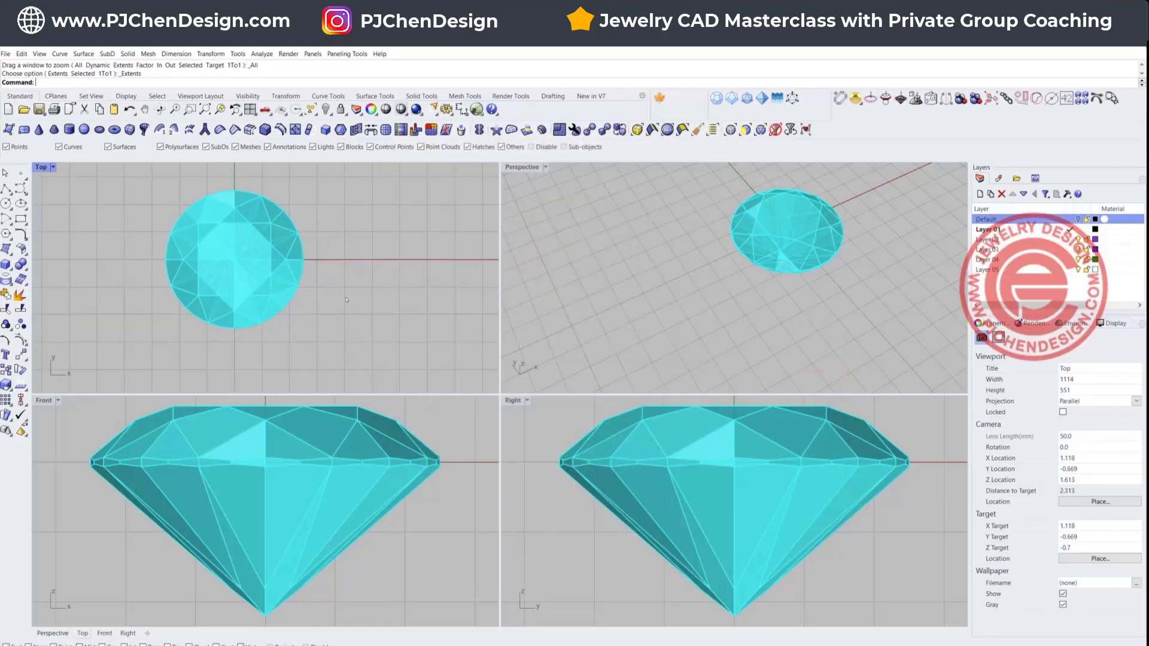
{"action": "double_click", "coordinate": [526, 167]}
{"action": "right_click_drag", "start_coordinate": [634, 323], "coordinate": [508, 349]}
{"action": "double_click", "coordinate": [52, 167]}
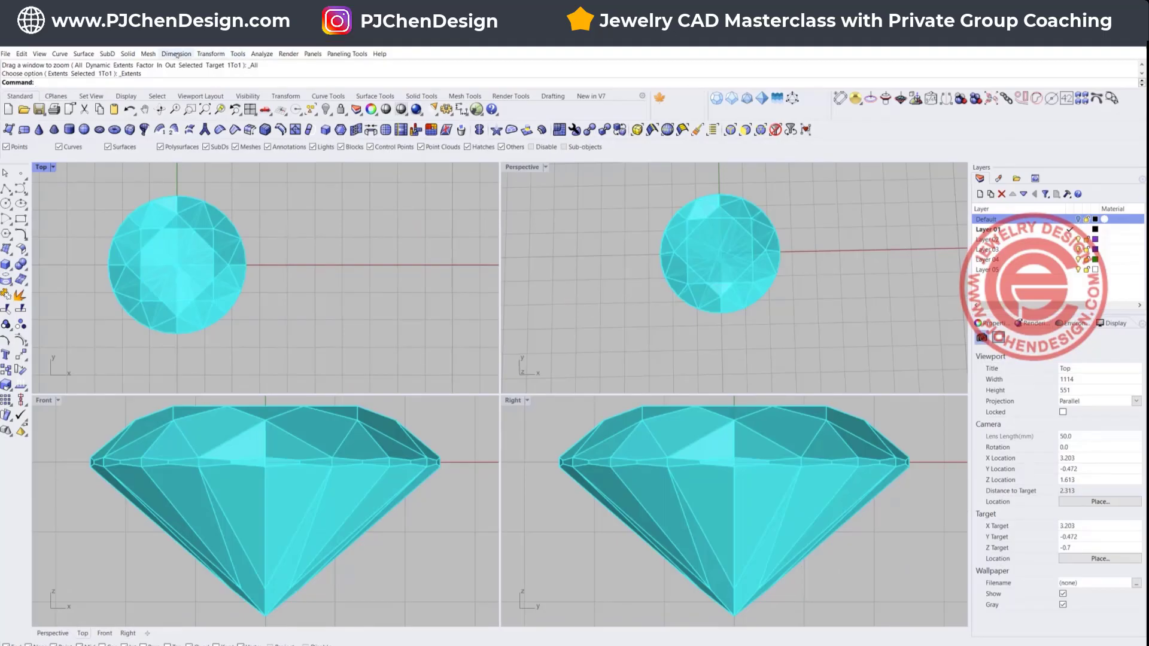
- Bring up the New in V7 tools and float the SubD Tools palette, closing it again
{"action": "left_click", "coordinate": [108, 55]}
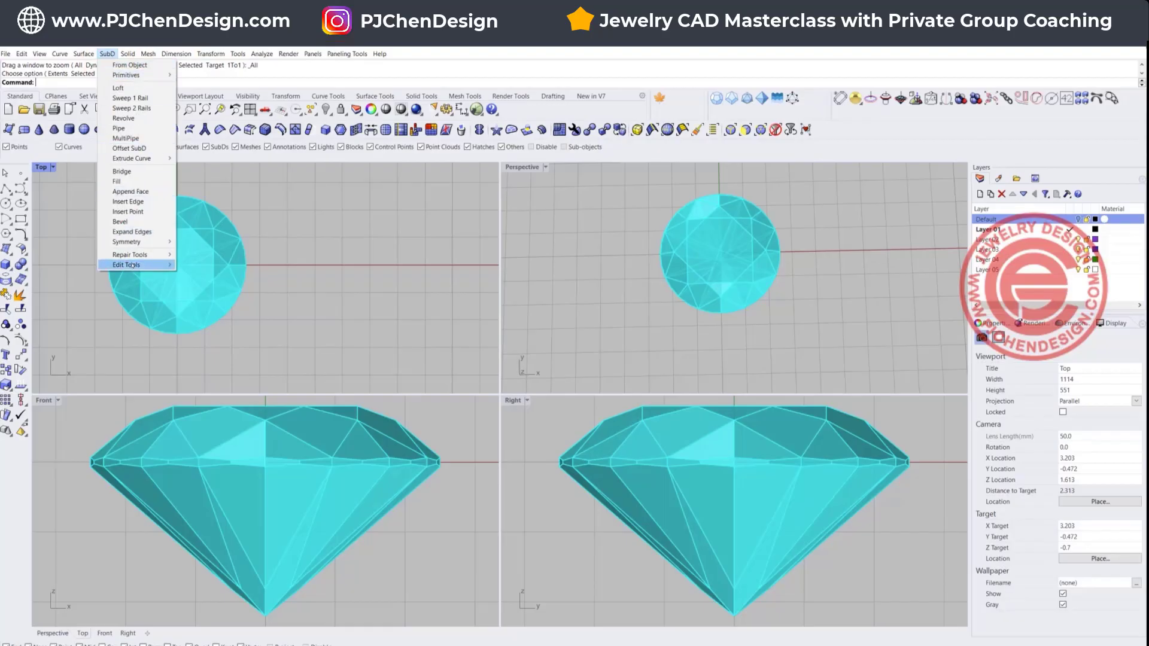
{"action": "left_click", "coordinate": [105, 54]}
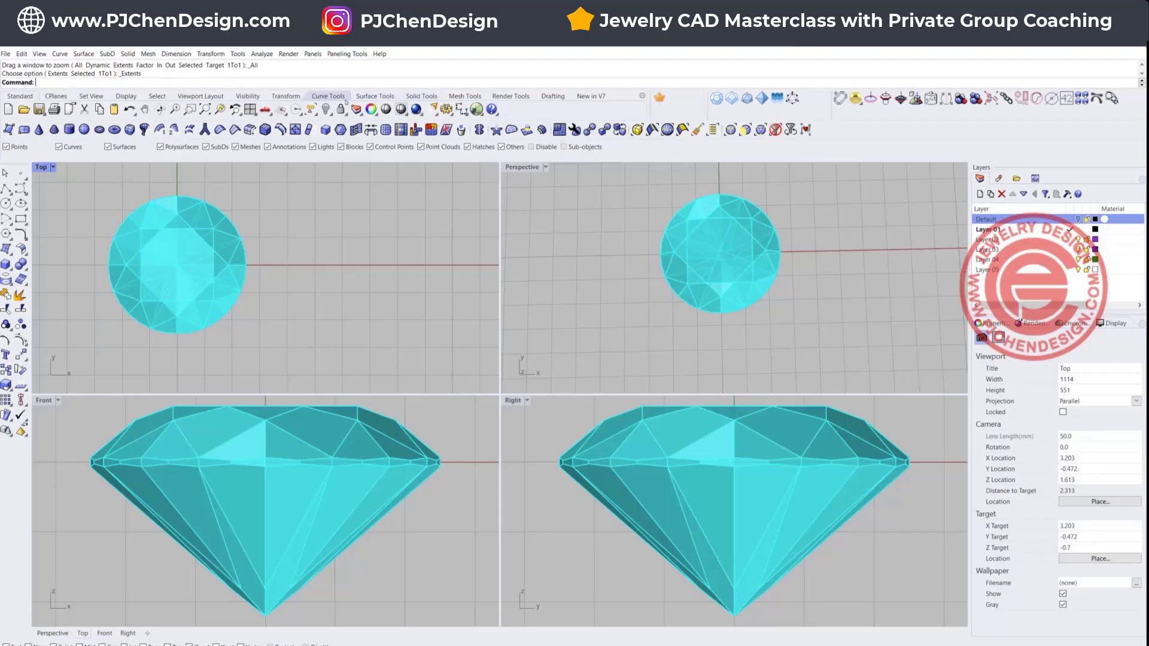
{"action": "left_click", "coordinate": [28, 95]}
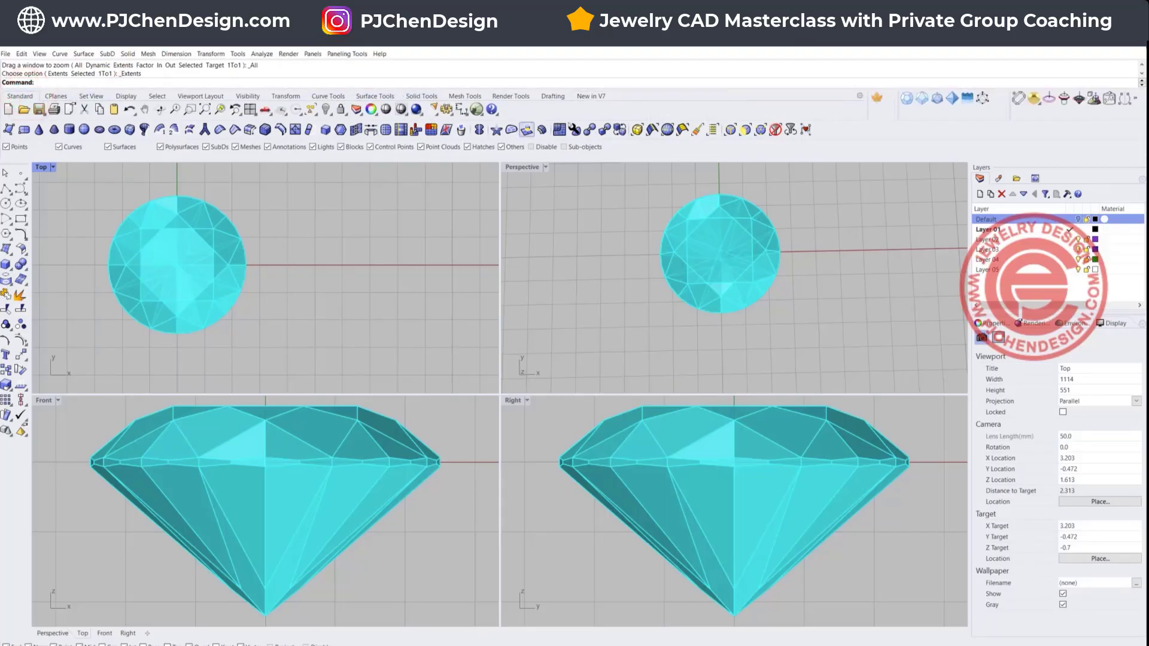
{"action": "left_click", "coordinate": [600, 96]}
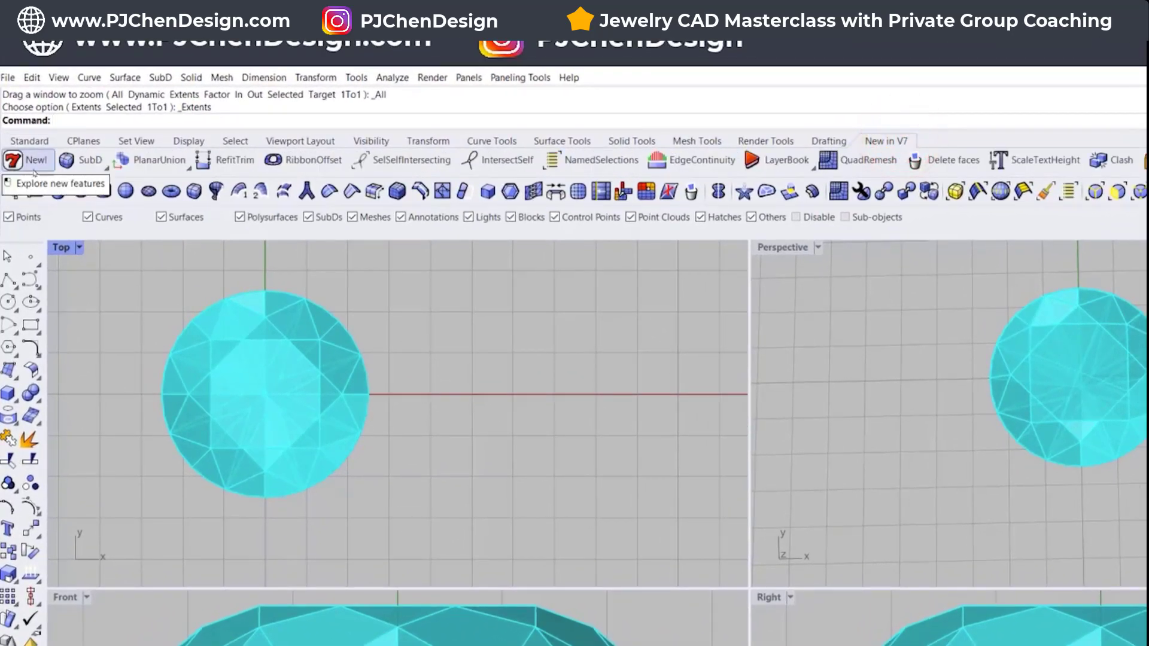
{"action": "left_click", "coordinate": [104, 169]}
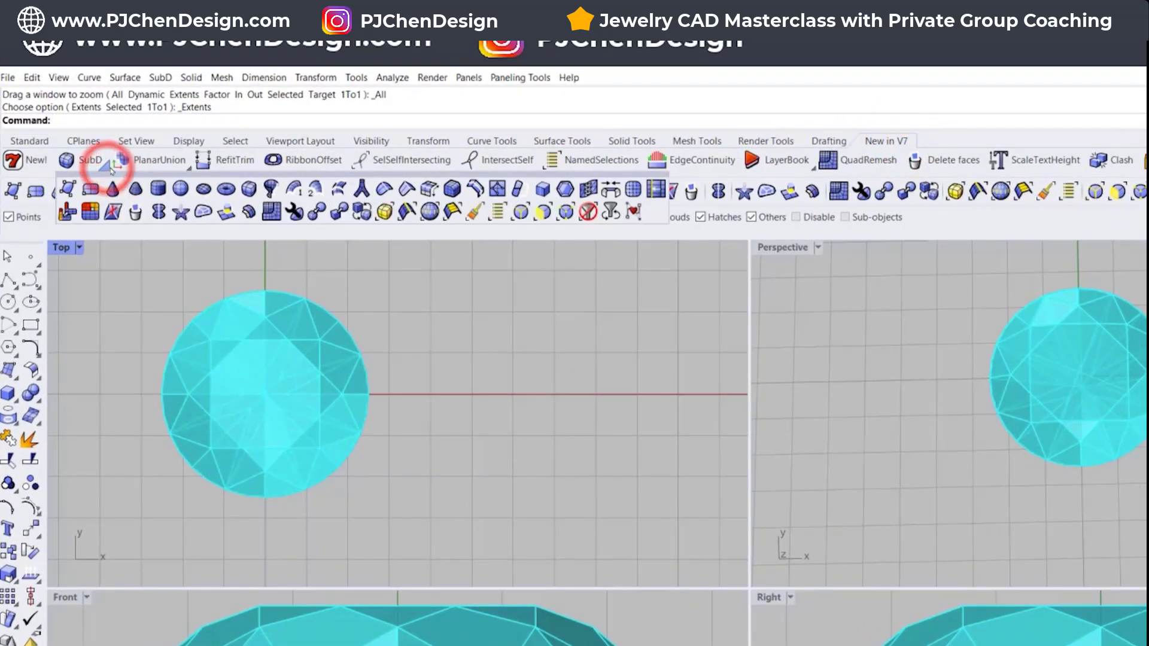
{"action": "left_click_drag", "start_coordinate": [482, 336], "coordinate": [486, 333]}
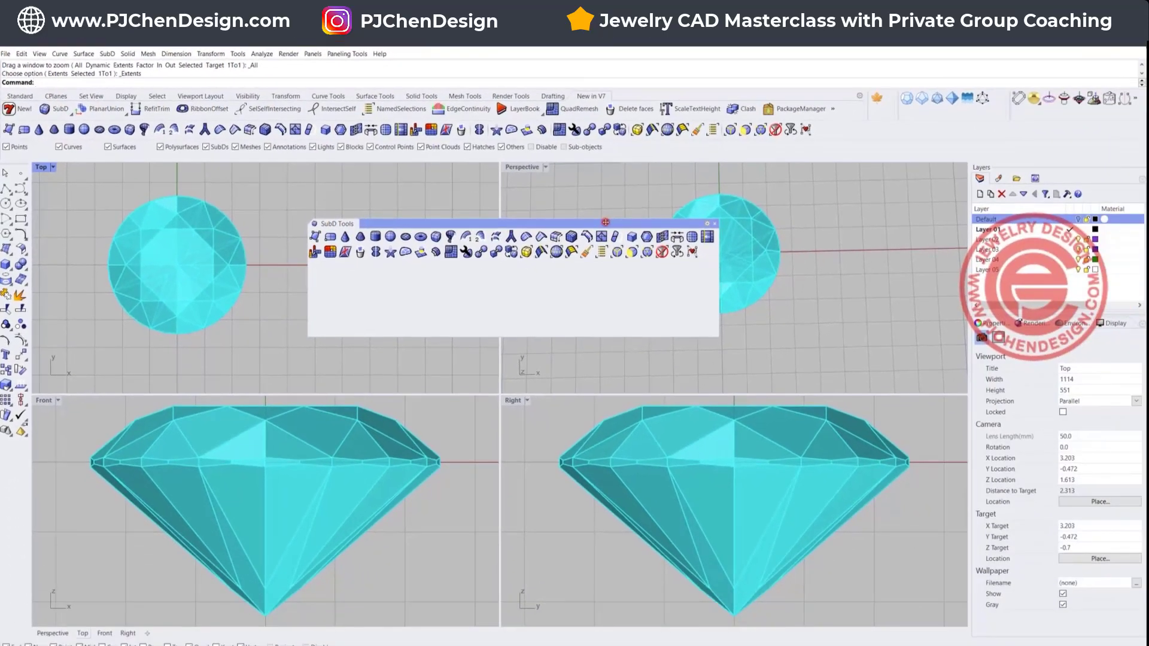
{"action": "left_click_drag", "start_coordinate": [605, 222], "coordinate": [527, 219]}
{"action": "left_click", "coordinate": [635, 221]}
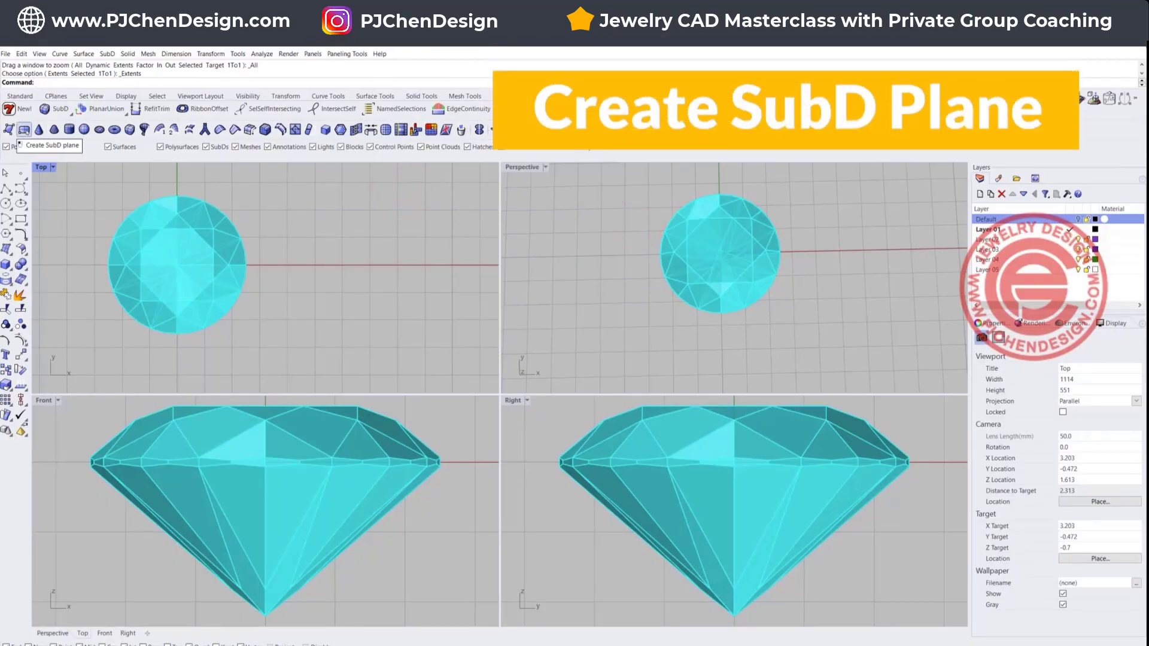
- Create a SubD plane with an X count of 4 and Y count of 3 beside the gemstone in the Top view
{"action": "left_click", "coordinate": [24, 130]}
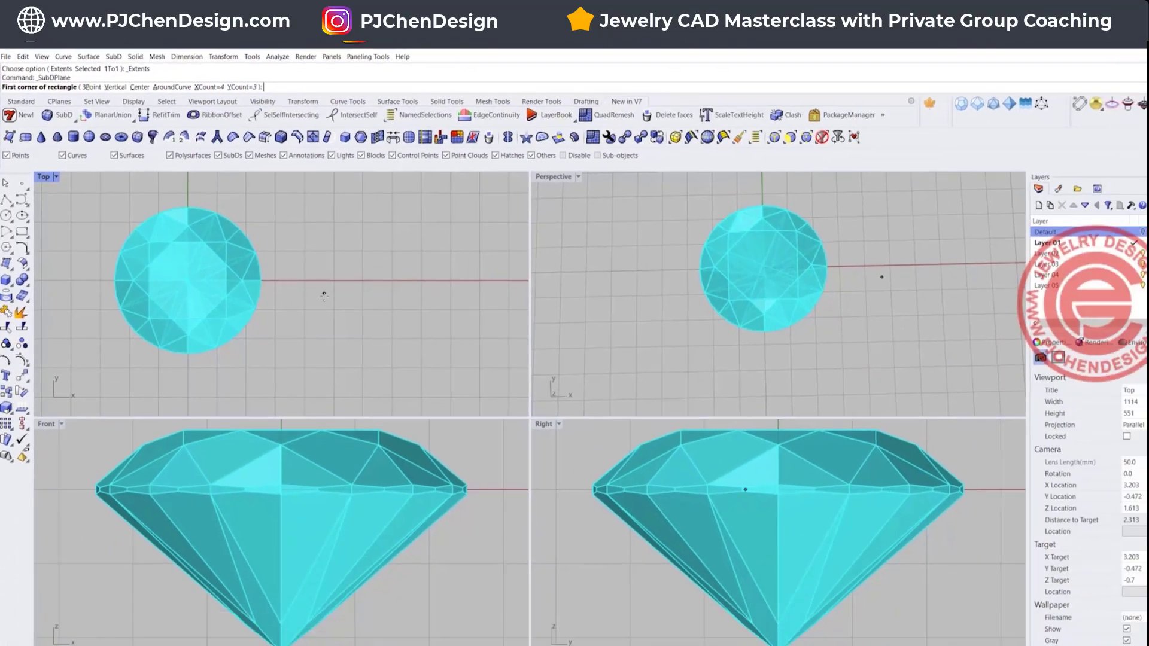
{"action": "left_click", "coordinate": [463, 441]}
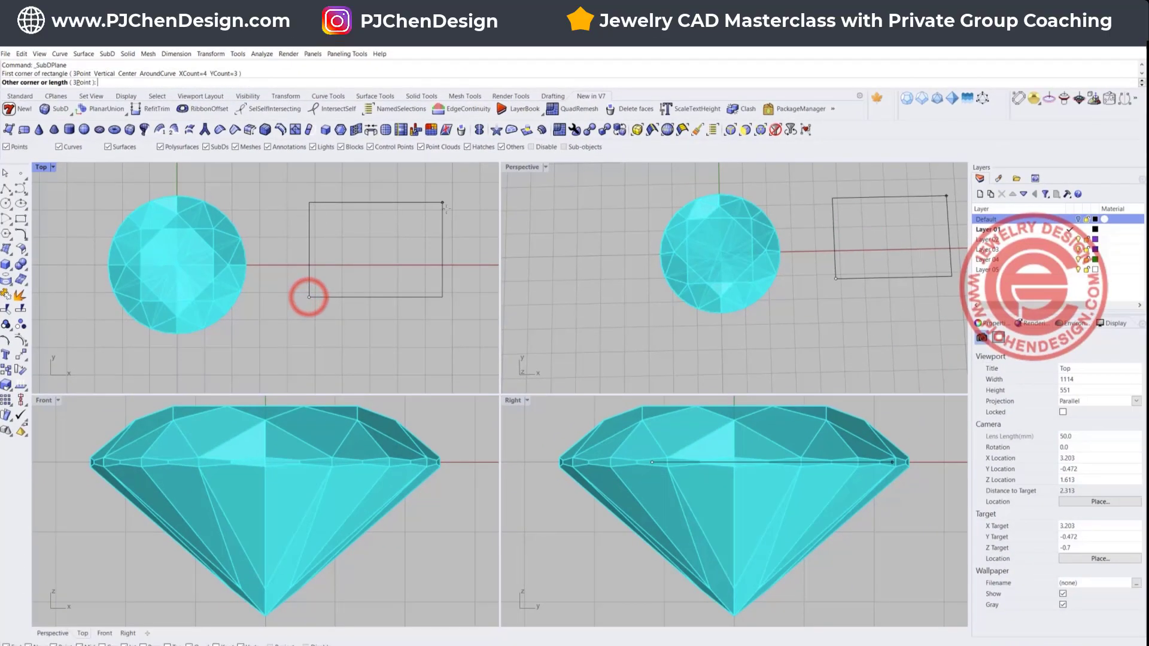
{"action": "left_click", "coordinate": [470, 215]}
{"action": "right_click_drag", "start_coordinate": [358, 255], "coordinate": [309, 268]}
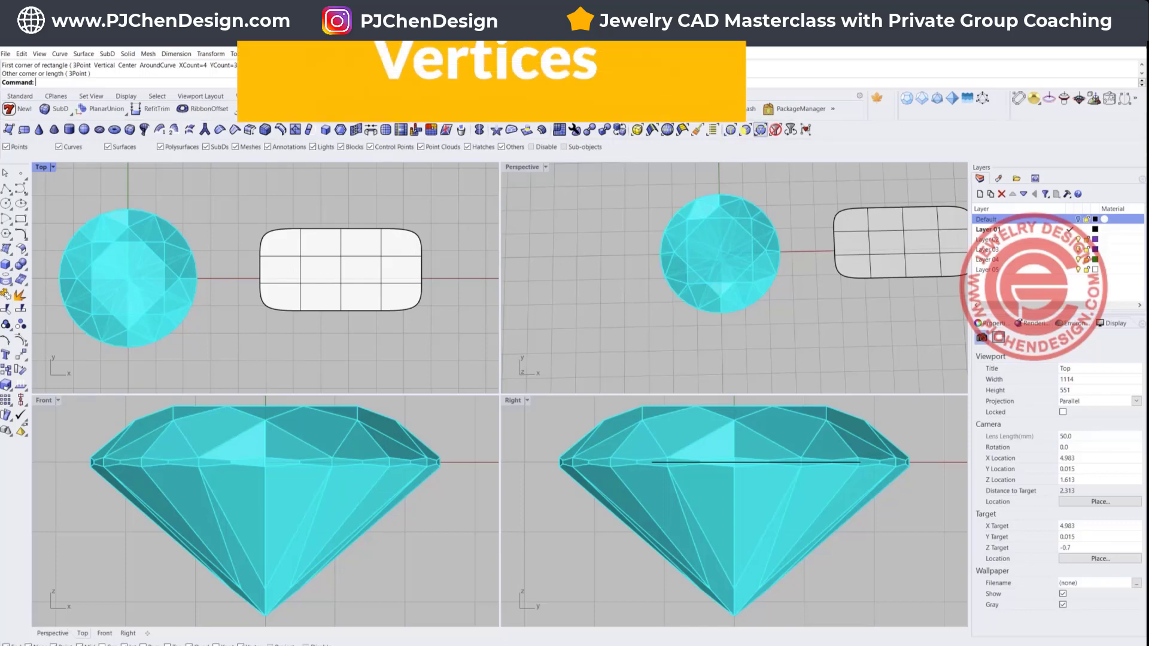
- Filter selection to vertices, scale both end columns of the SubD plane inward and widen its middle column slightly into a leaf-like outline
{"action": "left_click", "coordinate": [760, 129]}
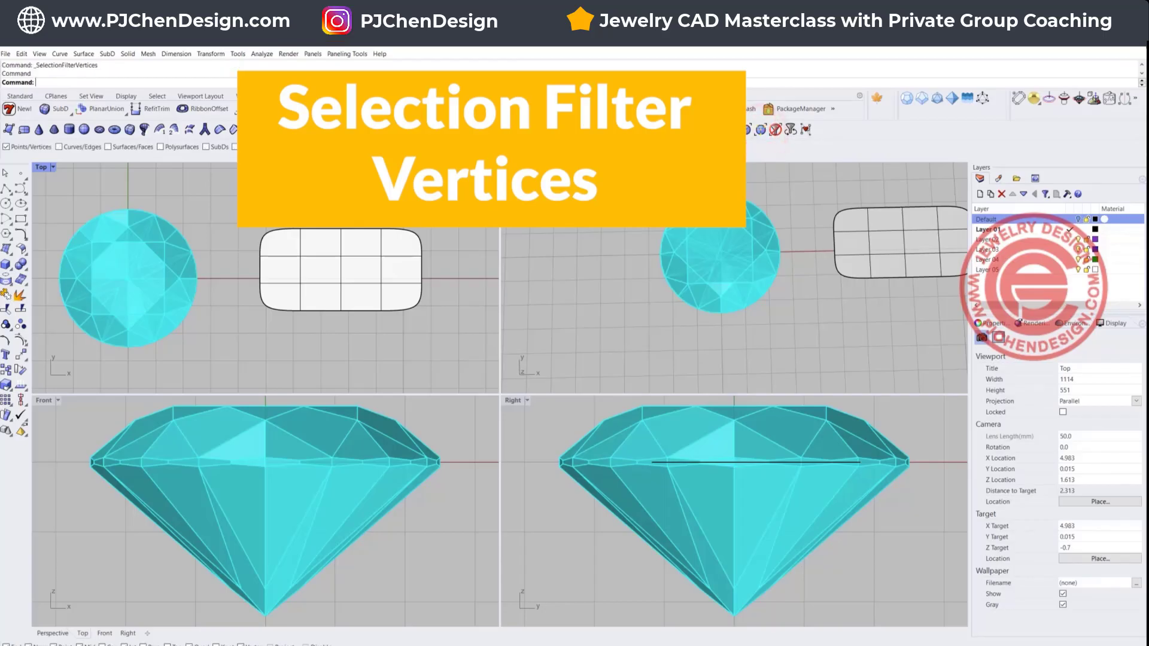
{"action": "left_click_drag", "start_coordinate": [396, 195], "coordinate": [444, 357]}
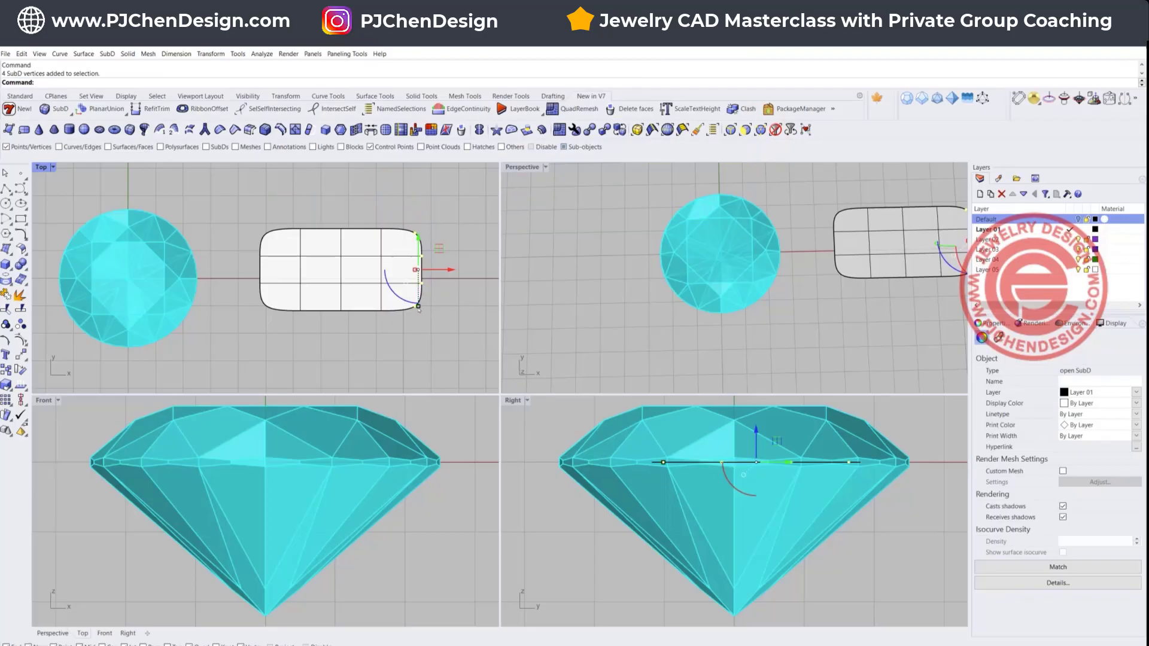
{"action": "left_click_drag", "start_coordinate": [418, 307], "coordinate": [418, 297]}
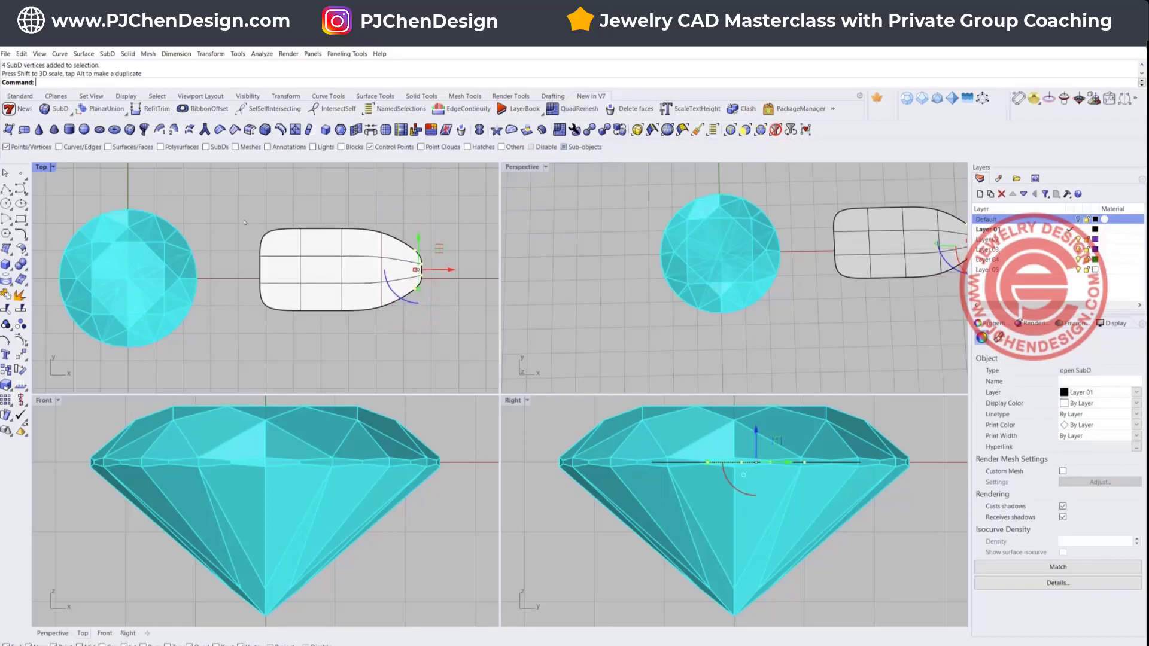
{"action": "left_click_drag", "start_coordinate": [239, 210], "coordinate": [264, 292]}
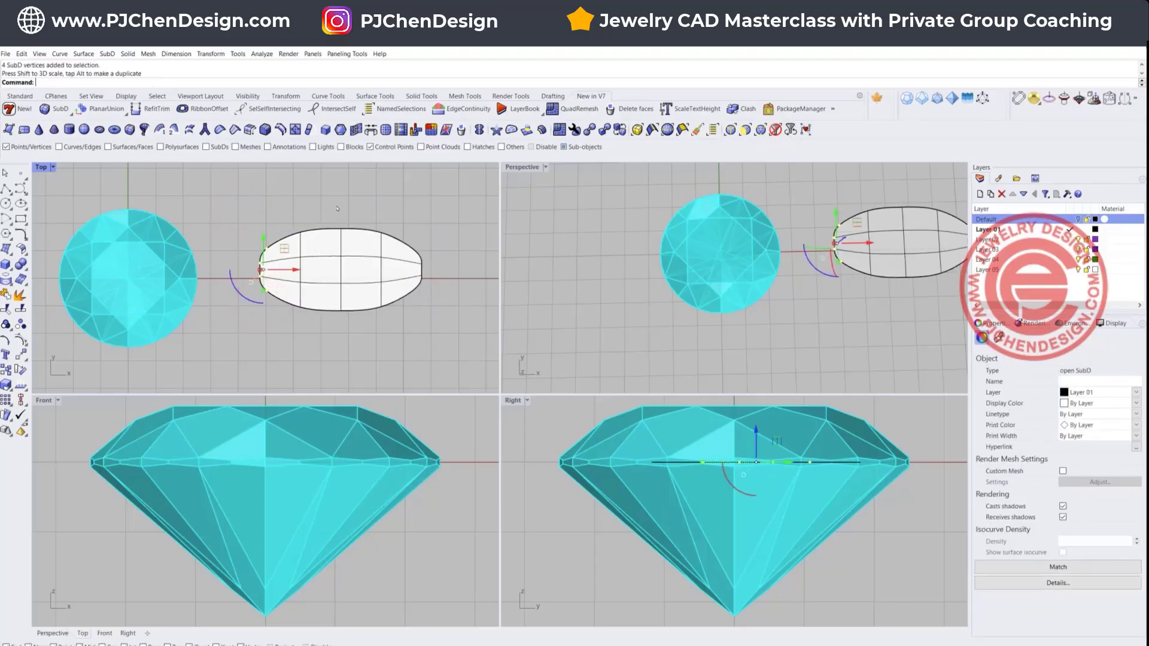
{"action": "left_click_drag", "start_coordinate": [335, 195], "coordinate": [343, 318]}
{"action": "left_click", "coordinate": [415, 344]}
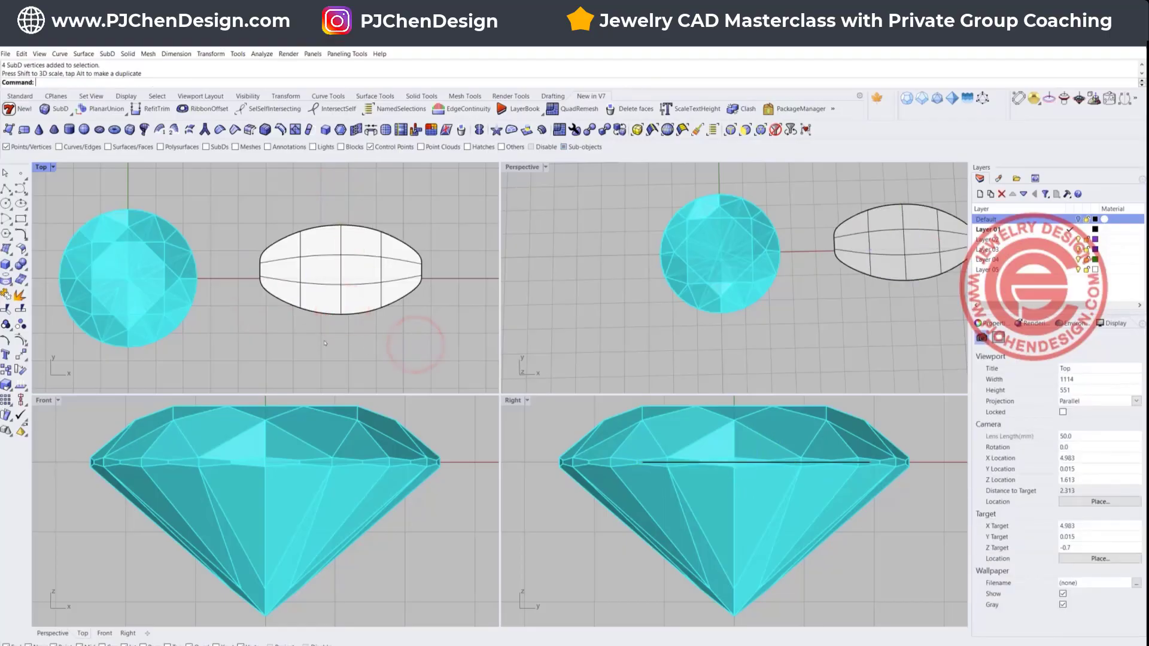
- Insert a full SubD edge loop midway between the last inner loop and the plane's end farthest from the gemstone
{"action": "right_click_drag", "start_coordinate": [349, 316], "coordinate": [307, 321]}
{"action": "scroll", "coordinate": [362, 272], "scroll_direction": "up", "scroll_amount": 4}
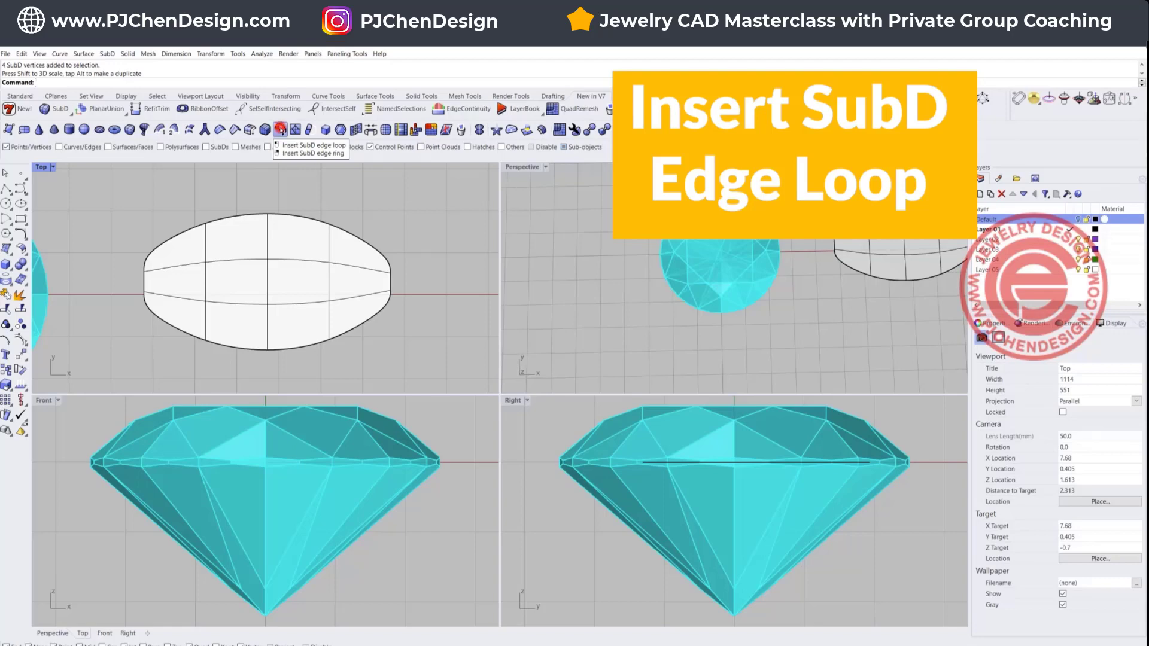
{"action": "left_click", "coordinate": [280, 129]}
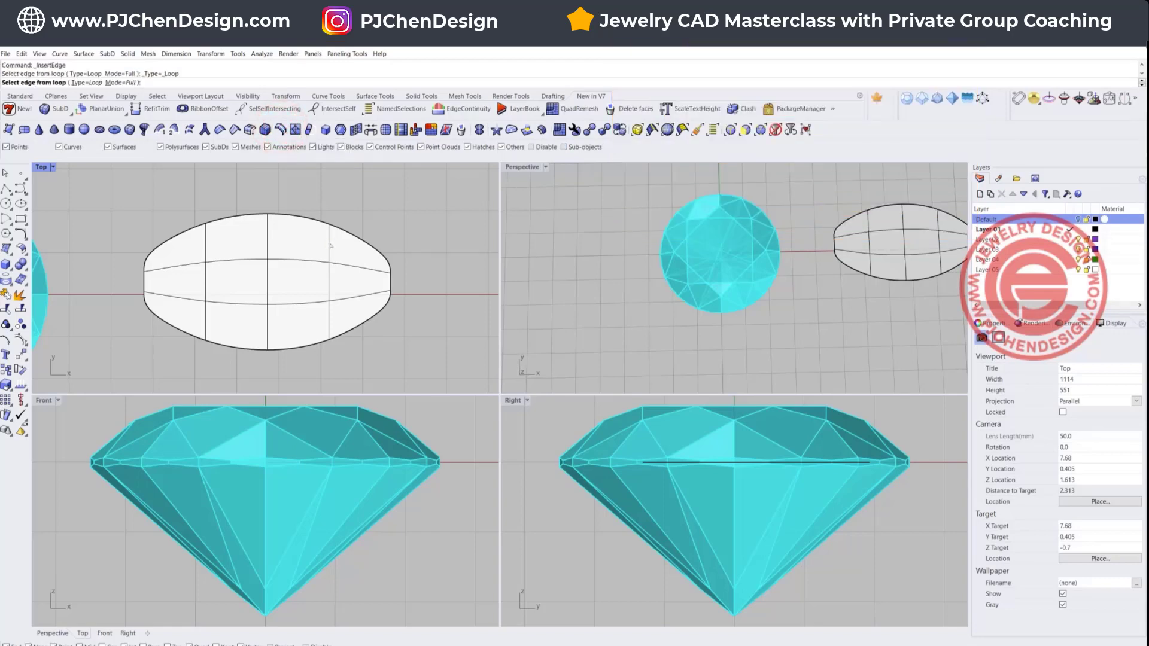
{"action": "left_click", "coordinate": [329, 245]}
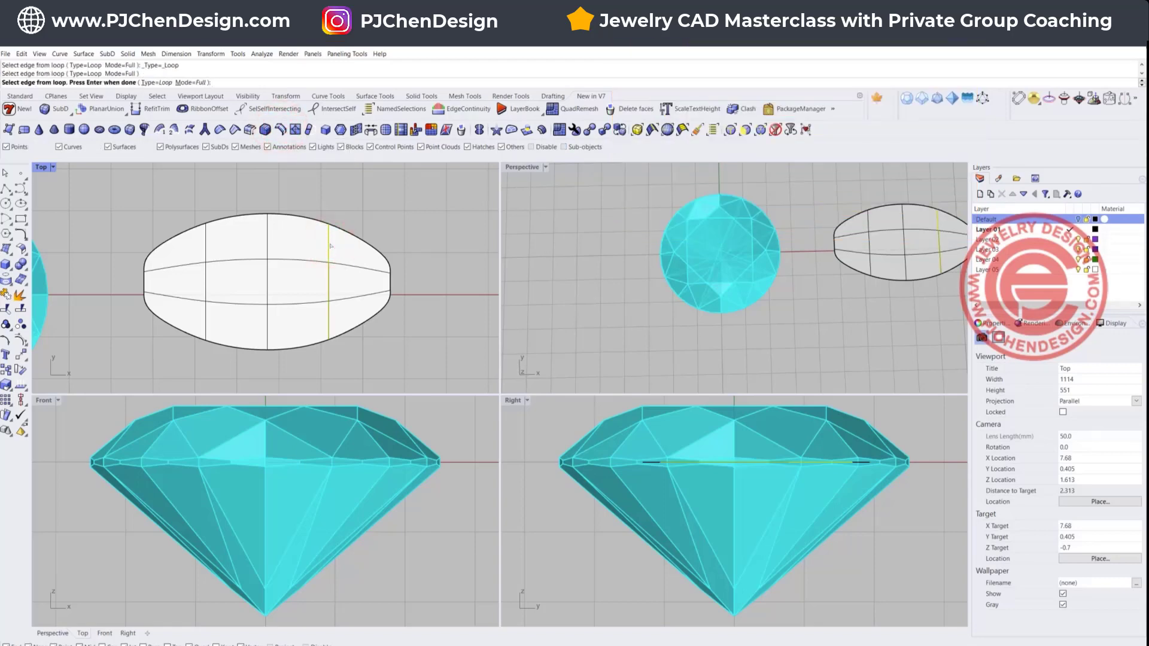
{"action": "key", "text": "Return"}
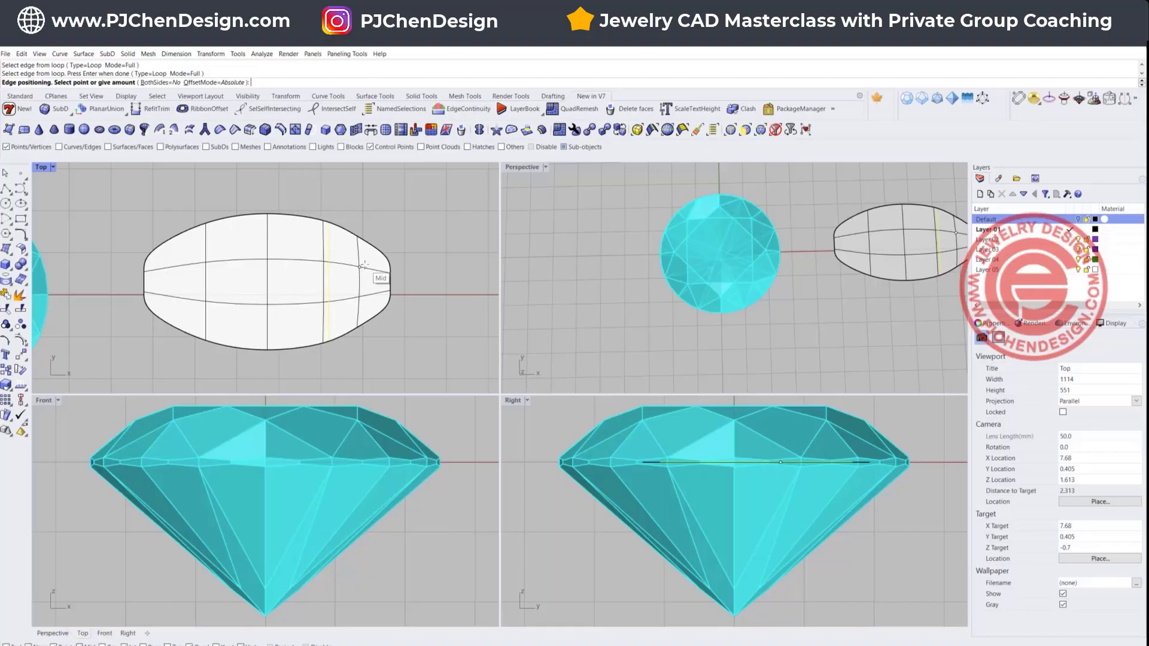
{"action": "left_click", "coordinate": [364, 264]}
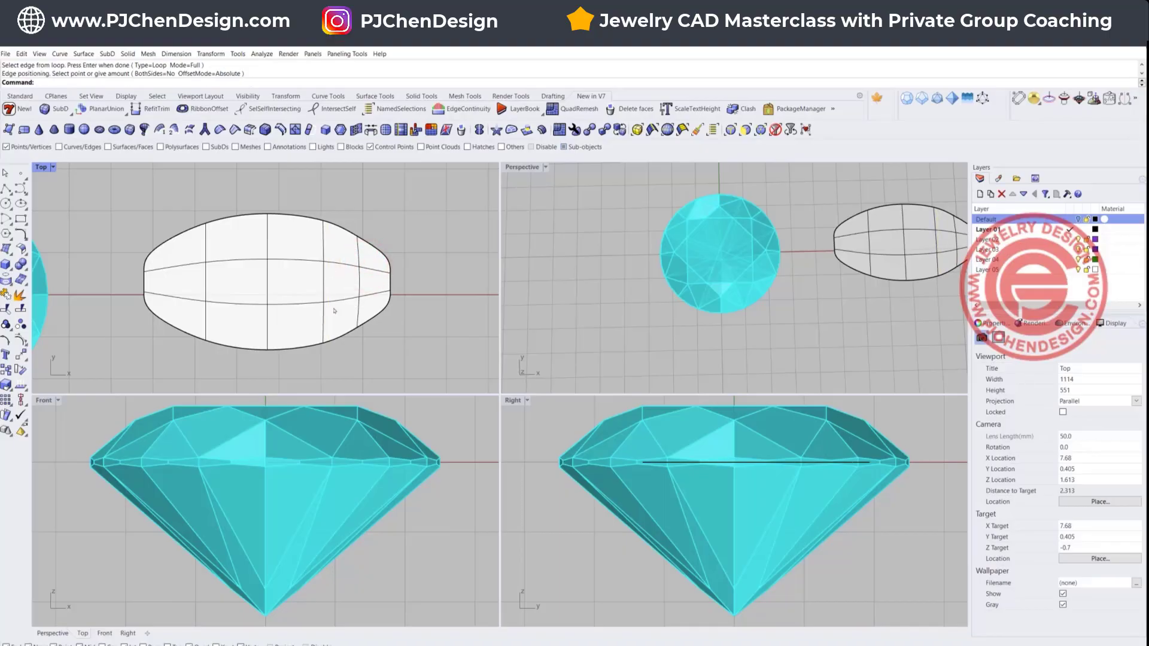
- Scale the vertices of the inserted loop and of the adjacent end edge inward to form a narrow neck
{"action": "left_click_drag", "start_coordinate": [342, 217], "coordinate": [359, 298]}
{"action": "left_click_drag", "start_coordinate": [379, 245], "coordinate": [387, 297]}
{"action": "left_click", "coordinate": [427, 308]}
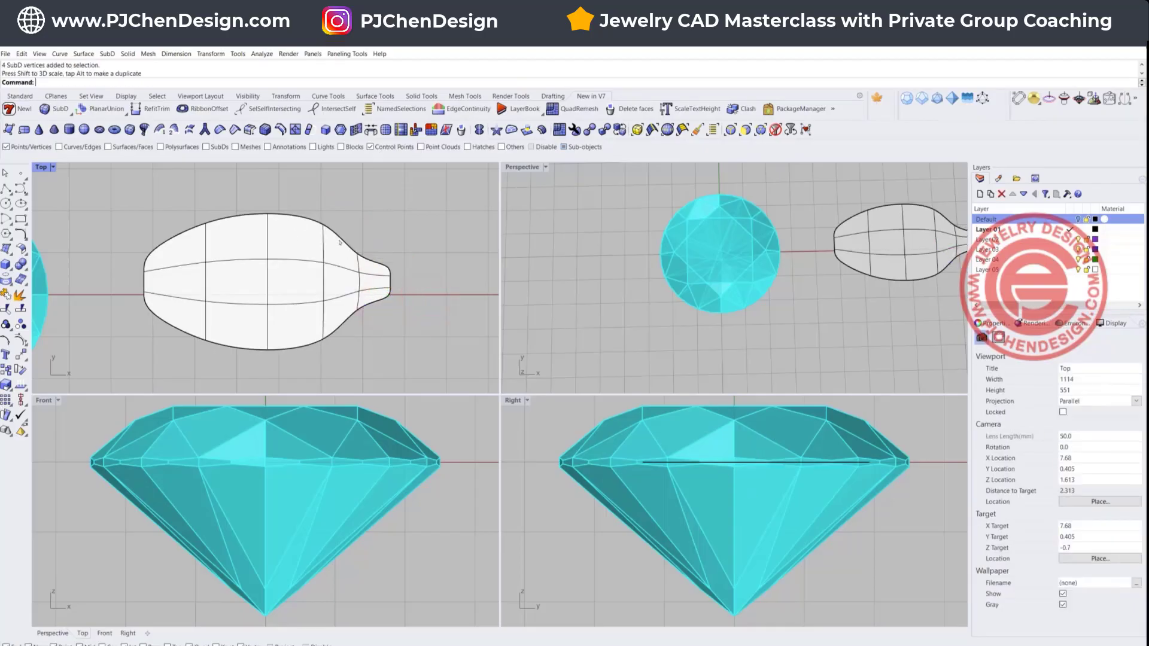
- Scale the four vertices of the loop just before the neck inward to smooth the petal's taper
{"action": "scroll", "coordinate": [305, 201], "scroll_direction": "up", "scroll_amount": 2}
{"action": "left_click_drag", "start_coordinate": [305, 199], "coordinate": [350, 371]}
{"action": "right_click_drag", "start_coordinate": [350, 371], "coordinate": [351, 355]}
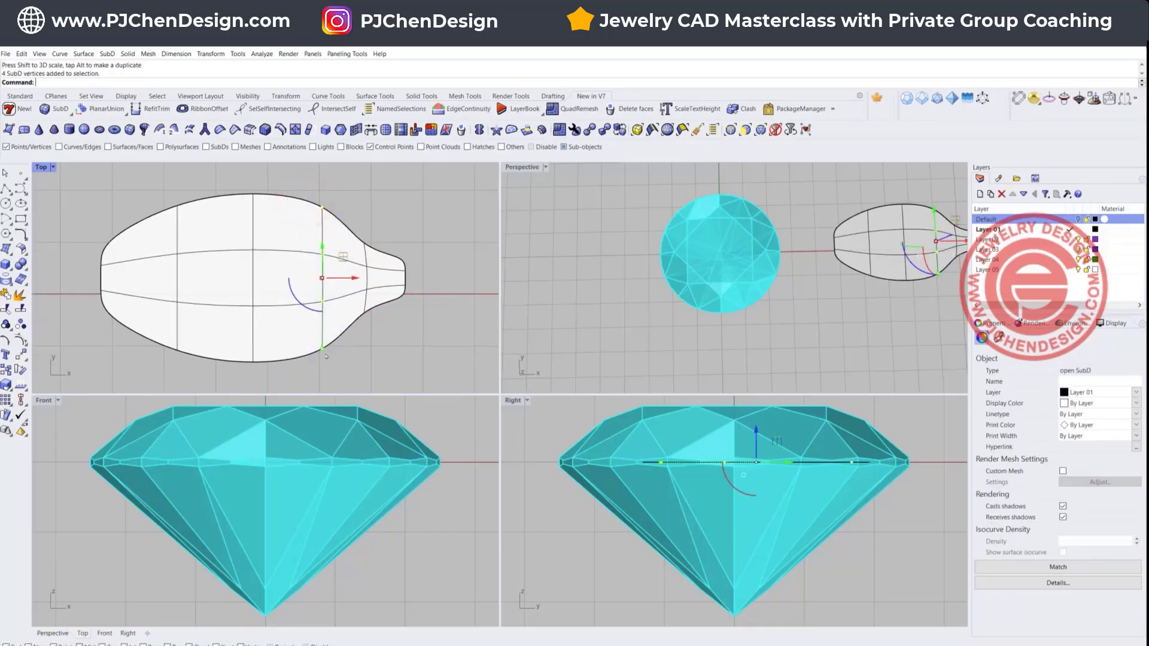
{"action": "left_click_drag", "start_coordinate": [320, 349], "coordinate": [321, 333]}
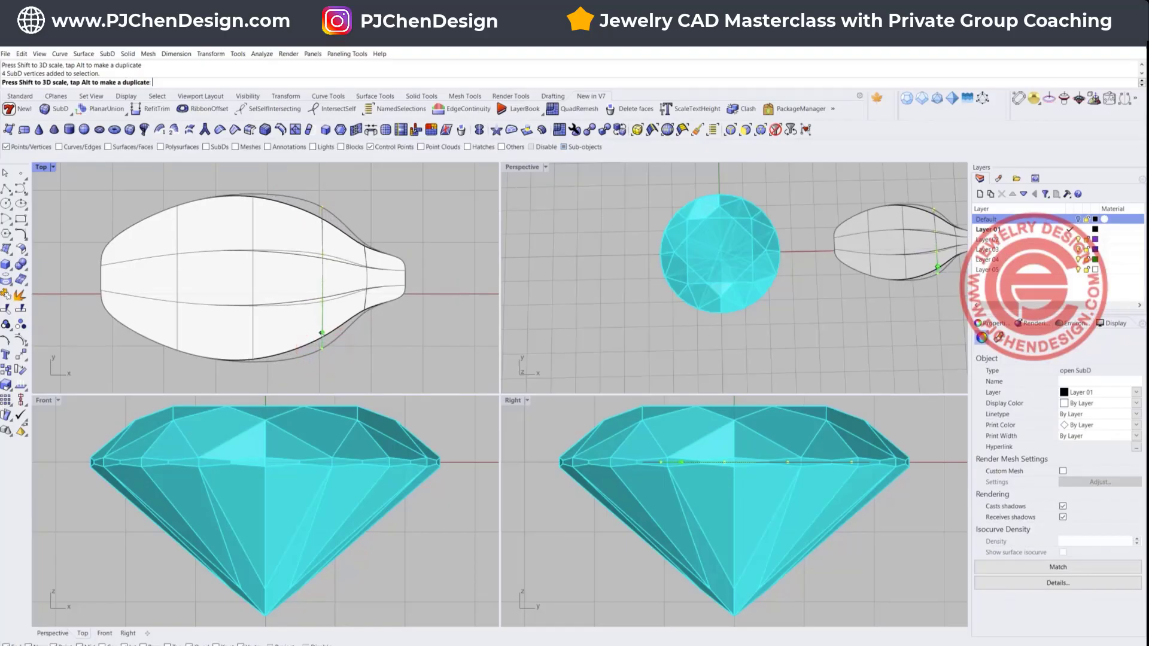
{"action": "left_click", "coordinate": [406, 358]}
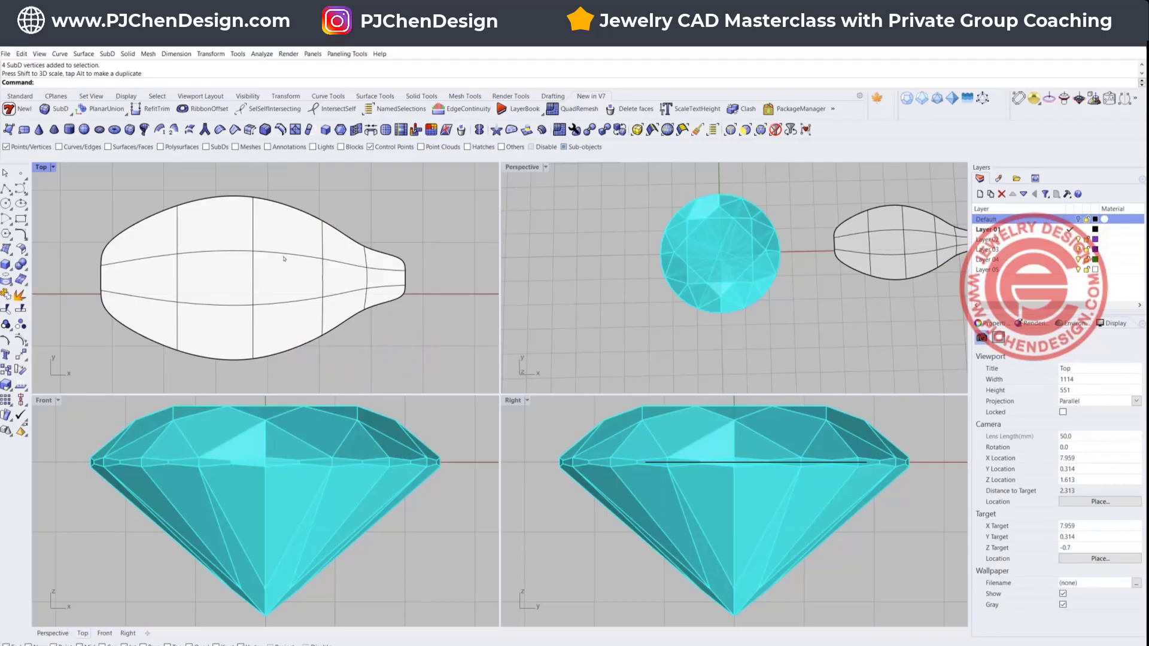
- Clear the selection filter, tilt the whole petal in the front view and move it against the gemstone's girdle
{"action": "scroll", "coordinate": [162, 502], "scroll_direction": "down", "scroll_amount": 10}
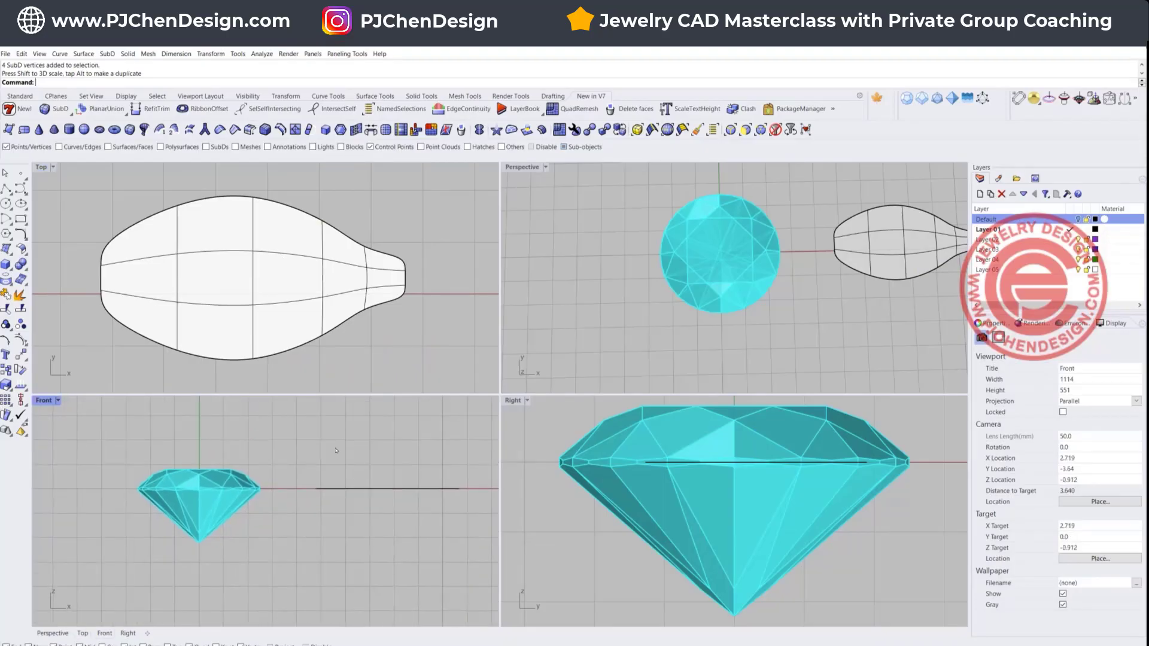
{"action": "left_click", "coordinate": [775, 130]}
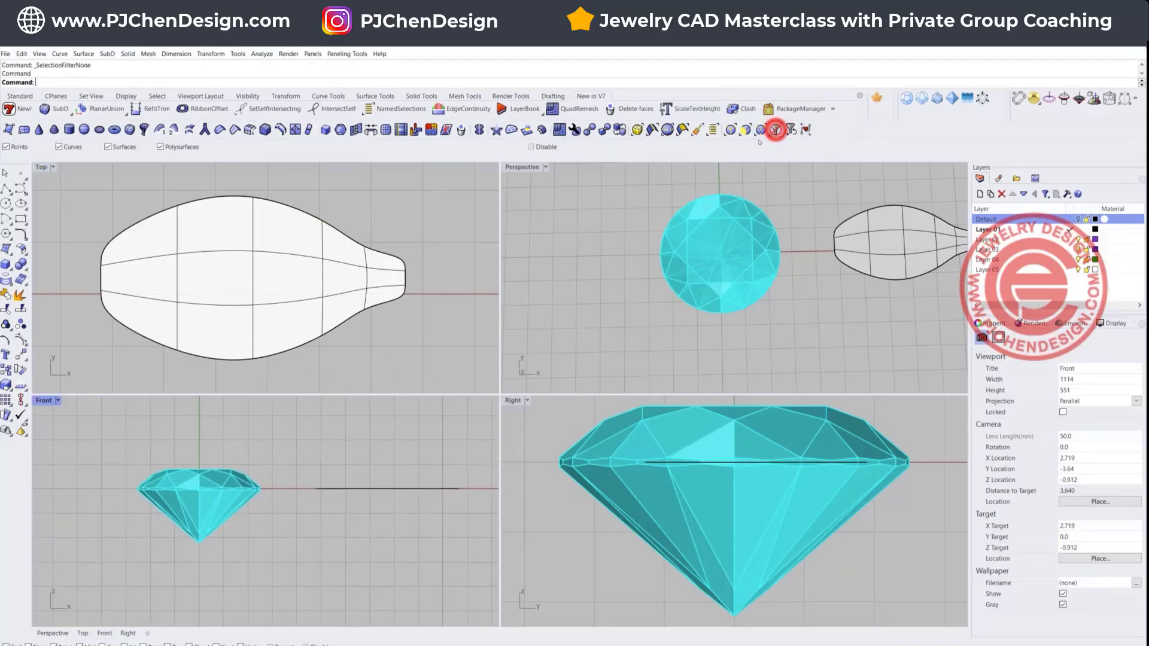
{"action": "left_click_drag", "start_coordinate": [412, 543], "coordinate": [383, 470]}
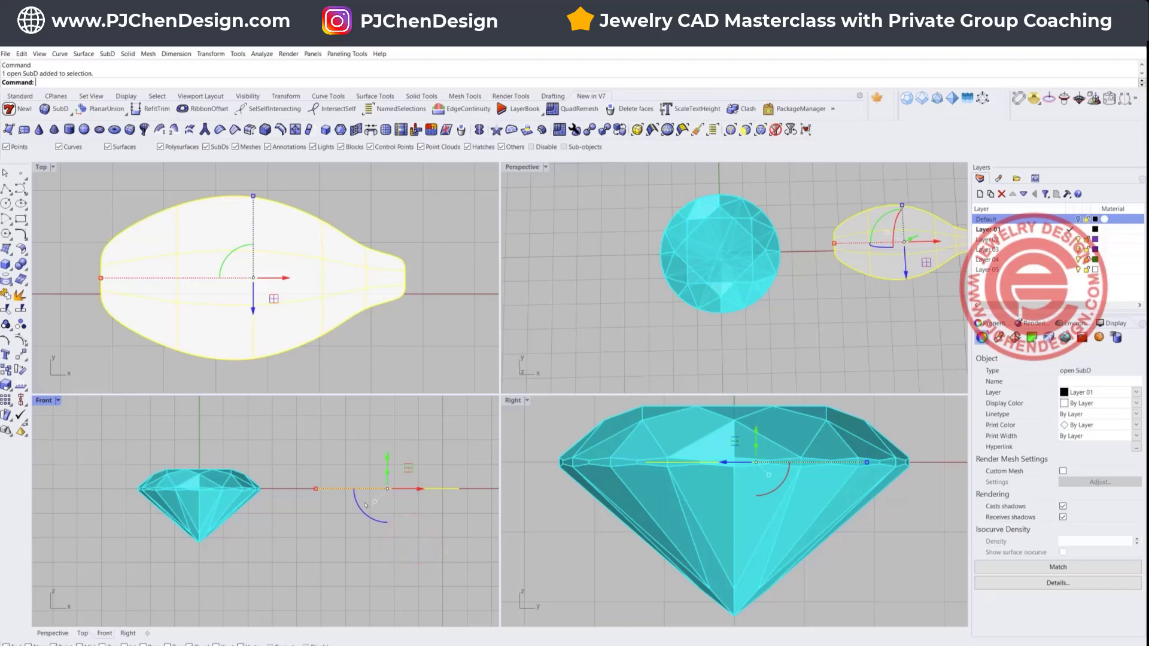
{"action": "left_click_drag", "start_coordinate": [361, 513], "coordinate": [396, 552]}
{"action": "left_click_drag", "start_coordinate": [382, 463], "coordinate": [254, 473]}
{"action": "scroll", "coordinate": [248, 273], "scroll_direction": "down", "scroll_amount": 4}
{"action": "right_click_drag", "start_coordinate": [248, 273], "coordinate": [447, 250]}
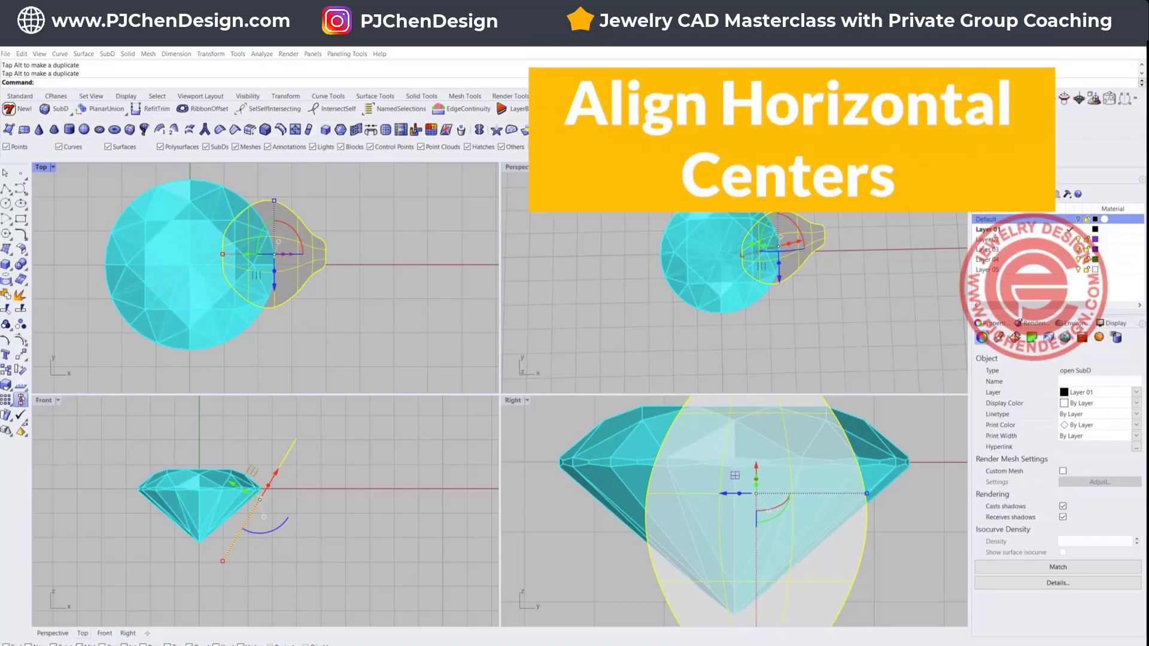
- Align the petal's horizontal center to the origin at 0 in the top view
{"action": "left_click", "coordinate": [21, 400]}
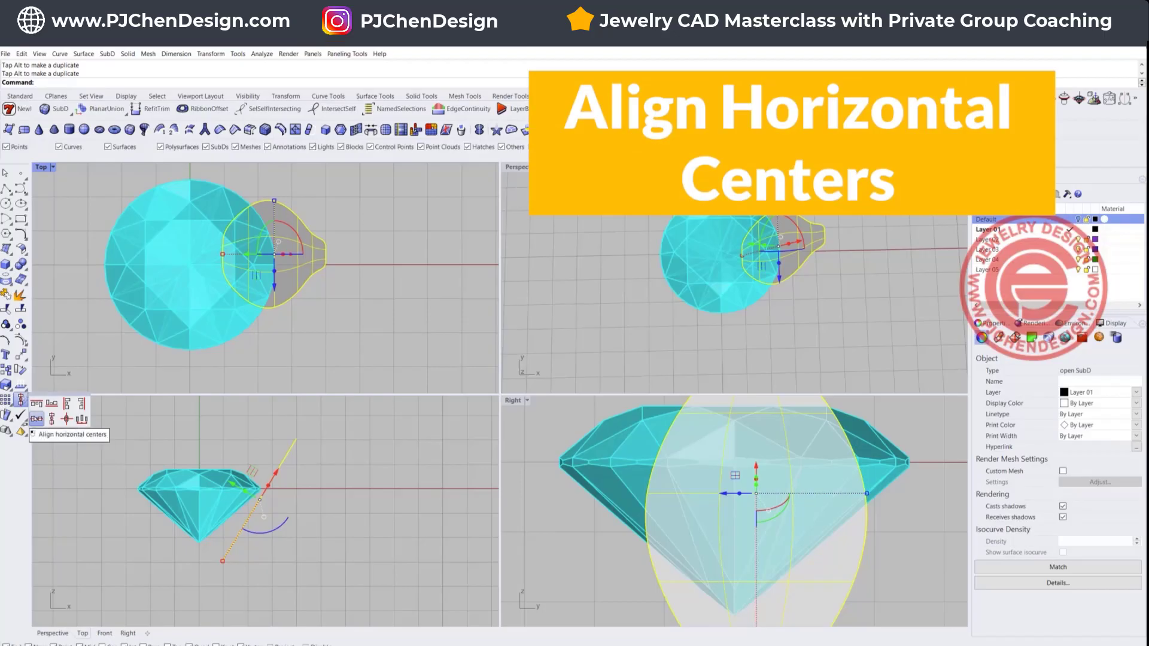
{"action": "left_click", "coordinate": [37, 418]}
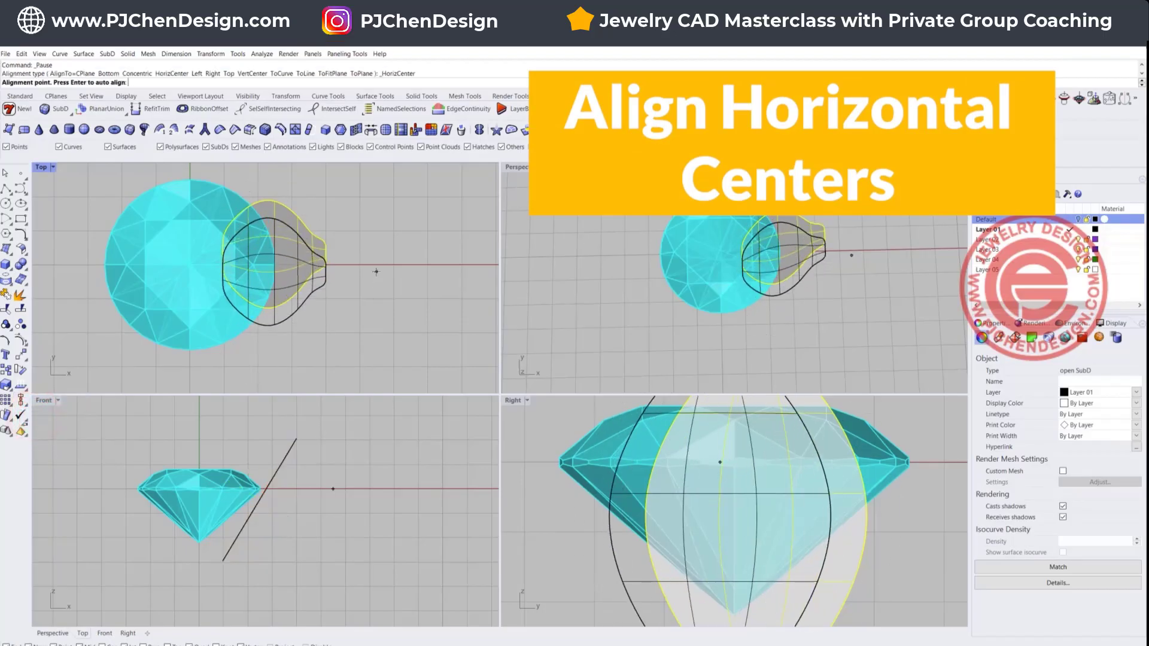
{"action": "left_click", "coordinate": [366, 321]}
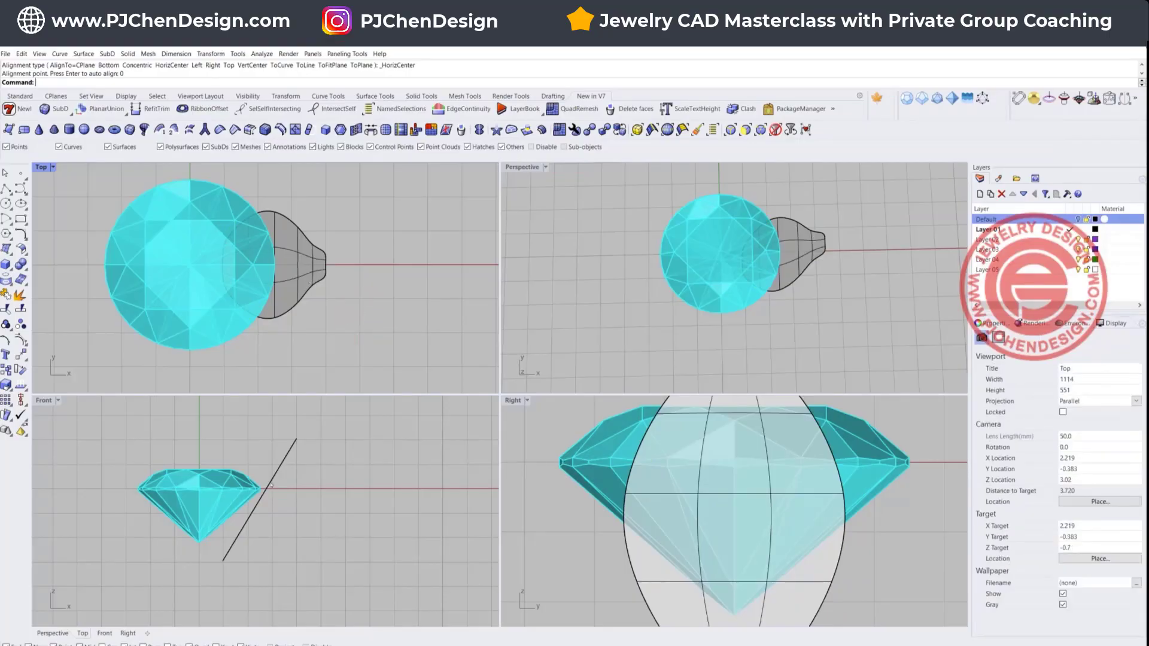
- Scale the petal down uniformly about its center and check its size and tilt against the gemstone in the perspective view
{"action": "left_click", "coordinate": [290, 292]}
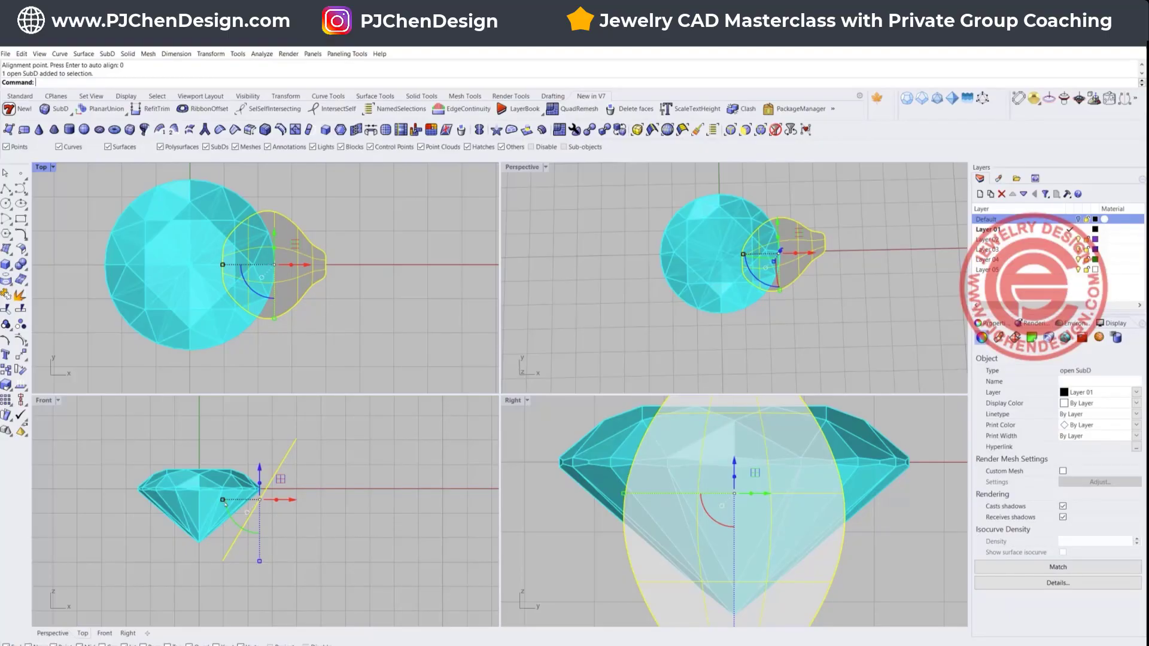
{"action": "left_click_drag", "start_coordinate": [224, 505], "coordinate": [232, 505]}
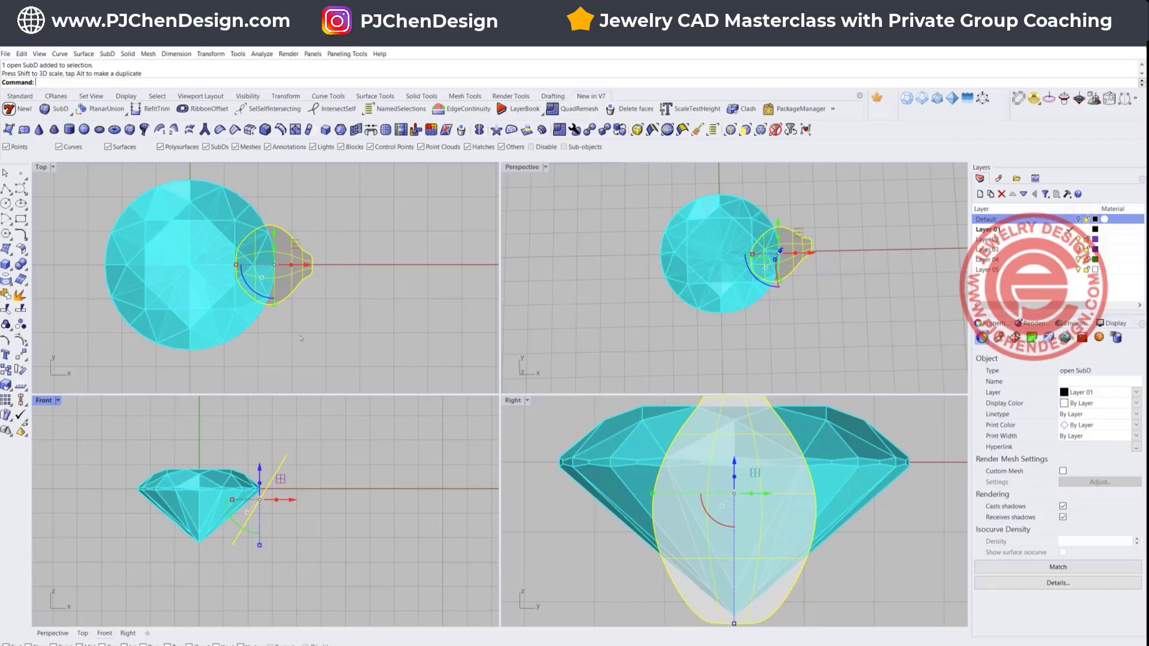
{"action": "left_click", "coordinate": [598, 235]}
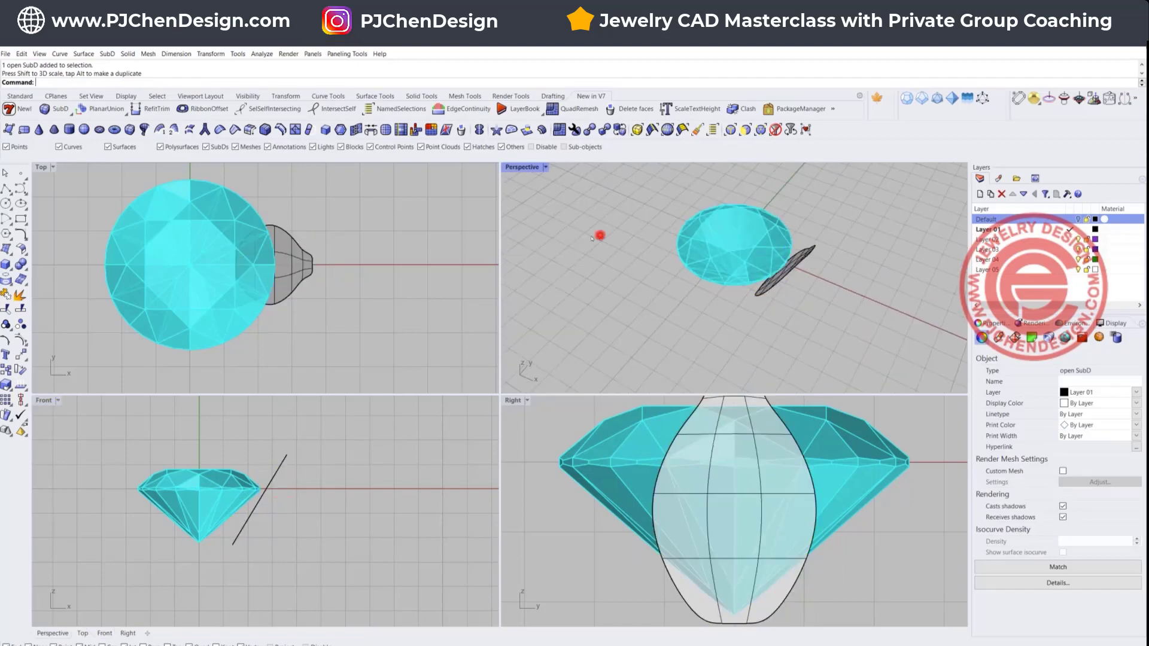
{"action": "double_click", "coordinate": [510, 168]}
{"action": "right_click_drag", "start_coordinate": [518, 294], "coordinate": [471, 359]}
{"action": "right_click_drag", "start_coordinate": [467, 381], "coordinate": [464, 384]}
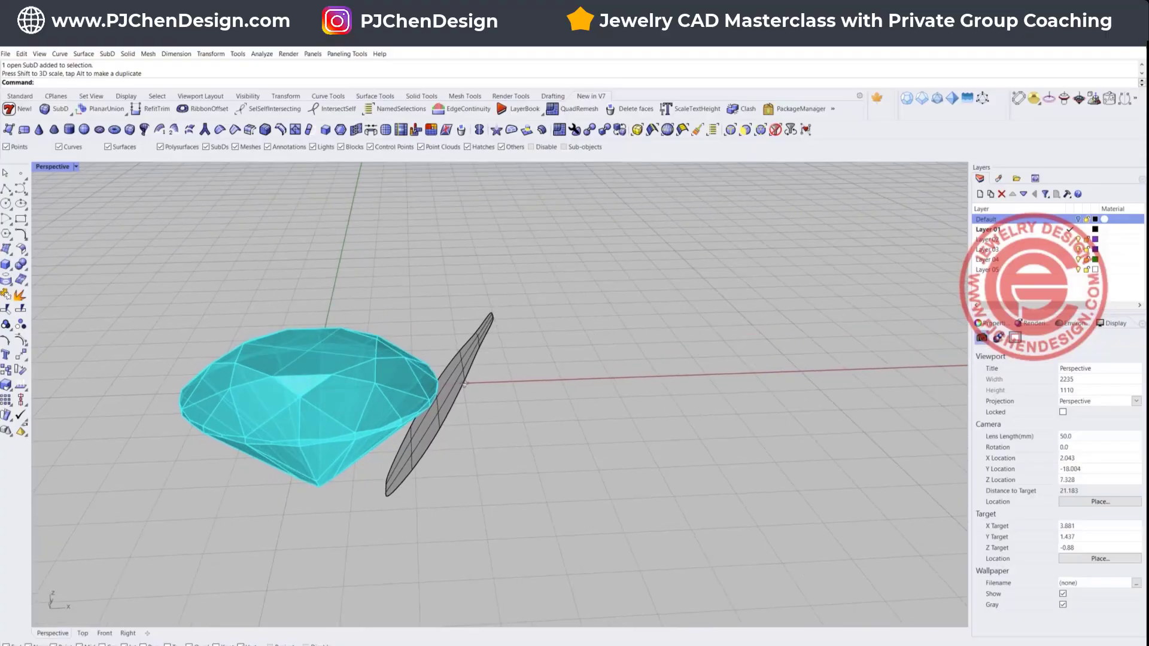
{"action": "double_click", "coordinate": [50, 165]}
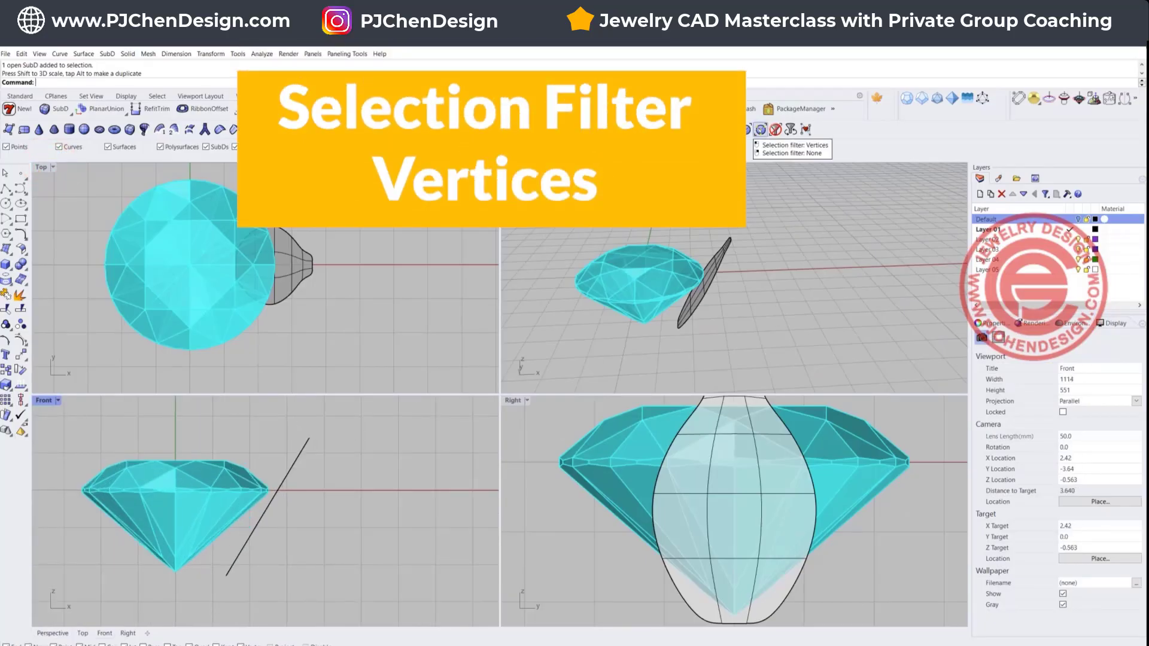
{"action": "left_click", "coordinate": [759, 129]}
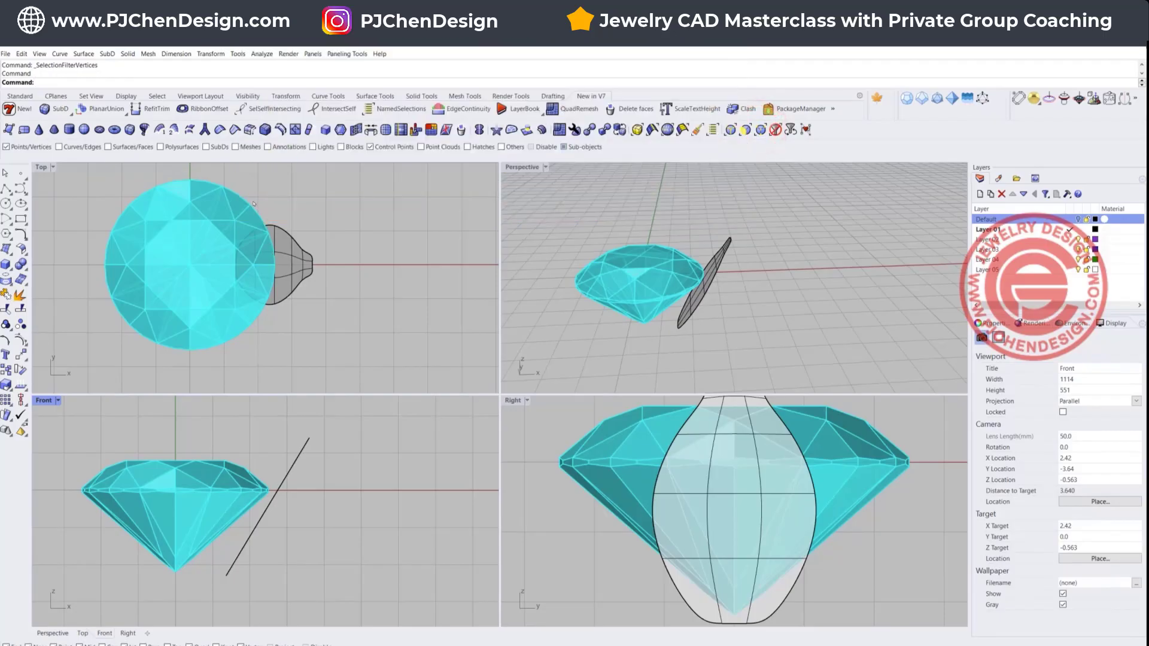
{"action": "left_click_drag", "start_coordinate": [246, 193], "coordinate": [298, 348]}
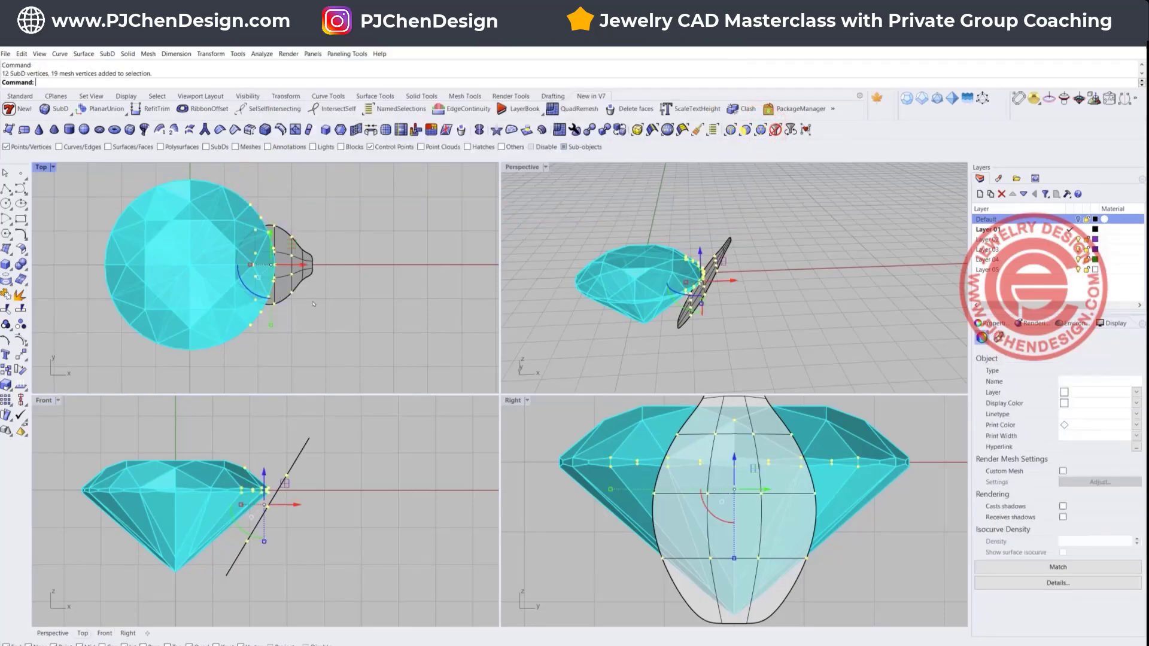
{"action": "left_click", "coordinate": [358, 487]}
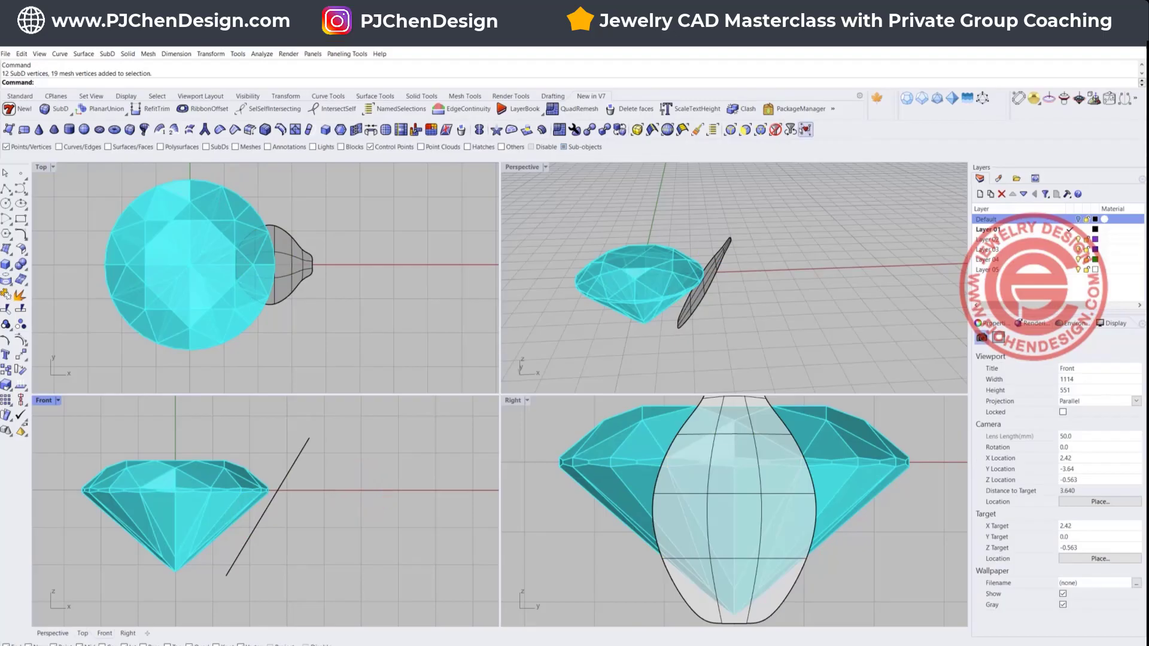
{"action": "left_click", "coordinate": [776, 130]}
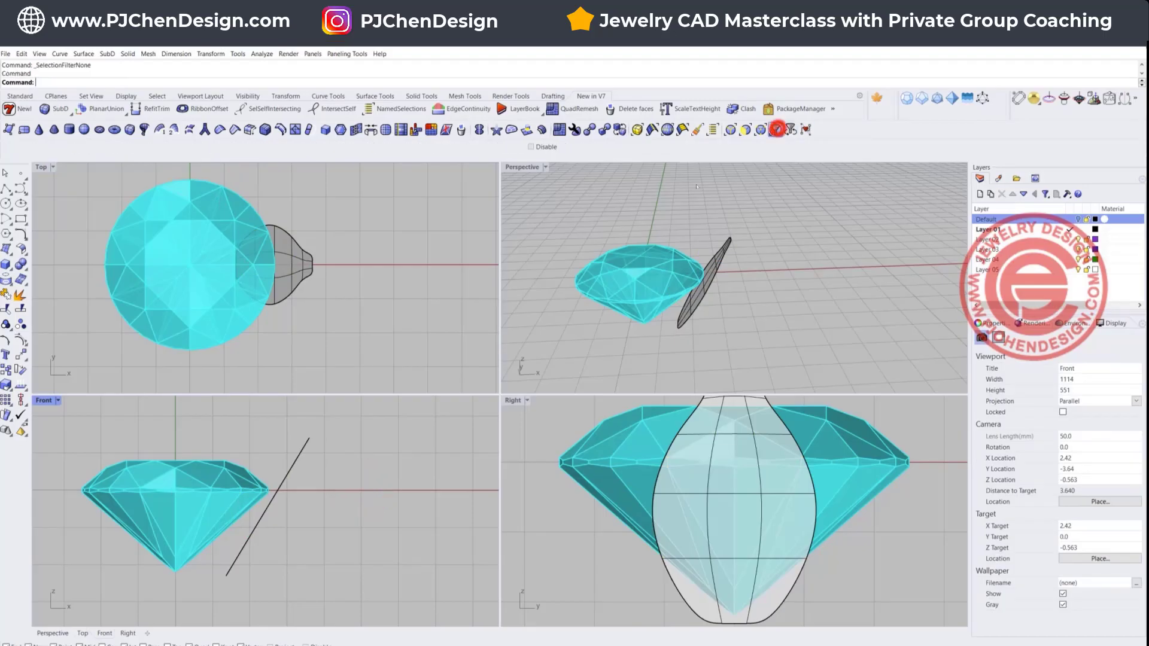
- Lock the gemstone mesh so it cannot be selected
{"action": "left_click", "coordinate": [205, 482]}
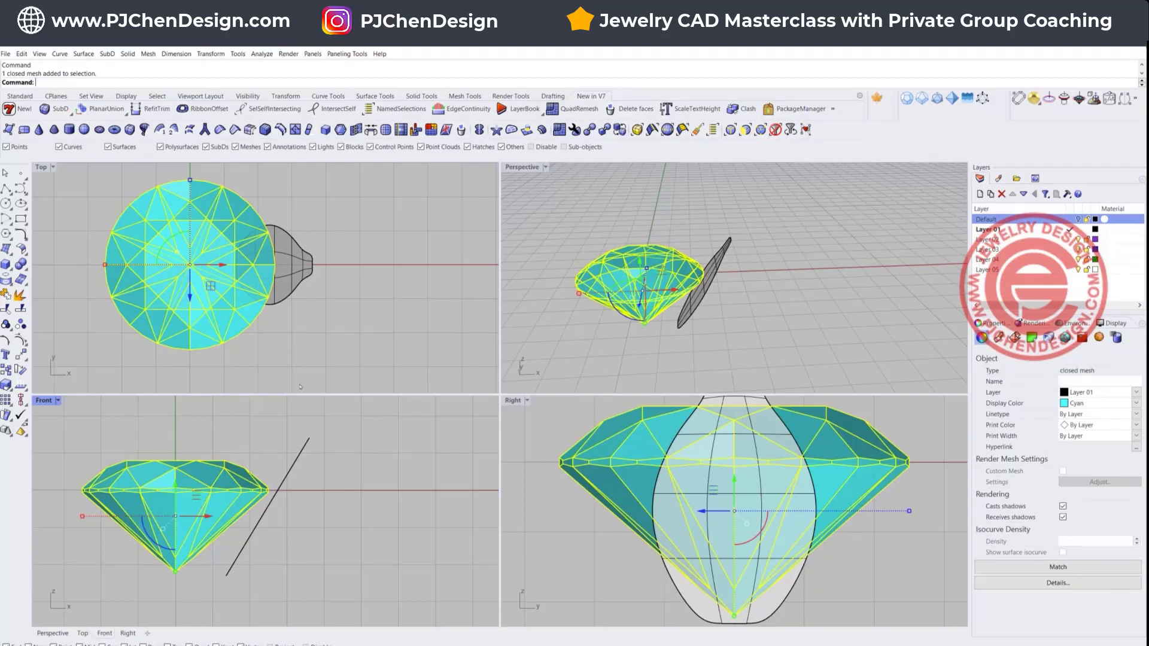
{"action": "type", "text": "Lock"}
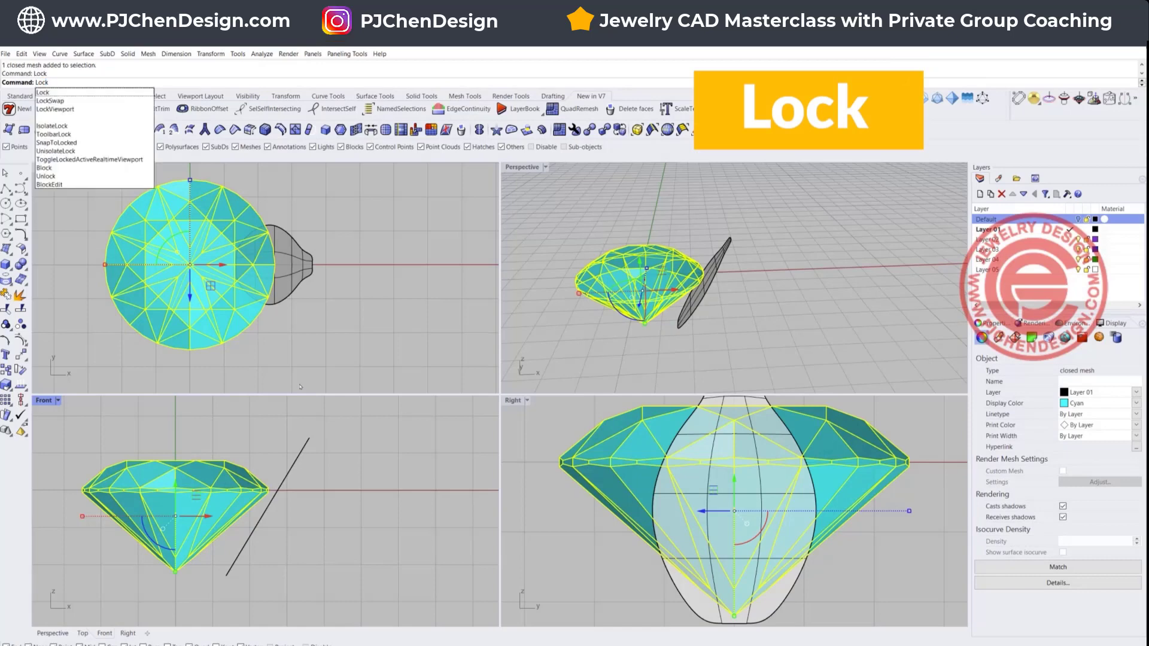
{"action": "key", "text": "Return"}
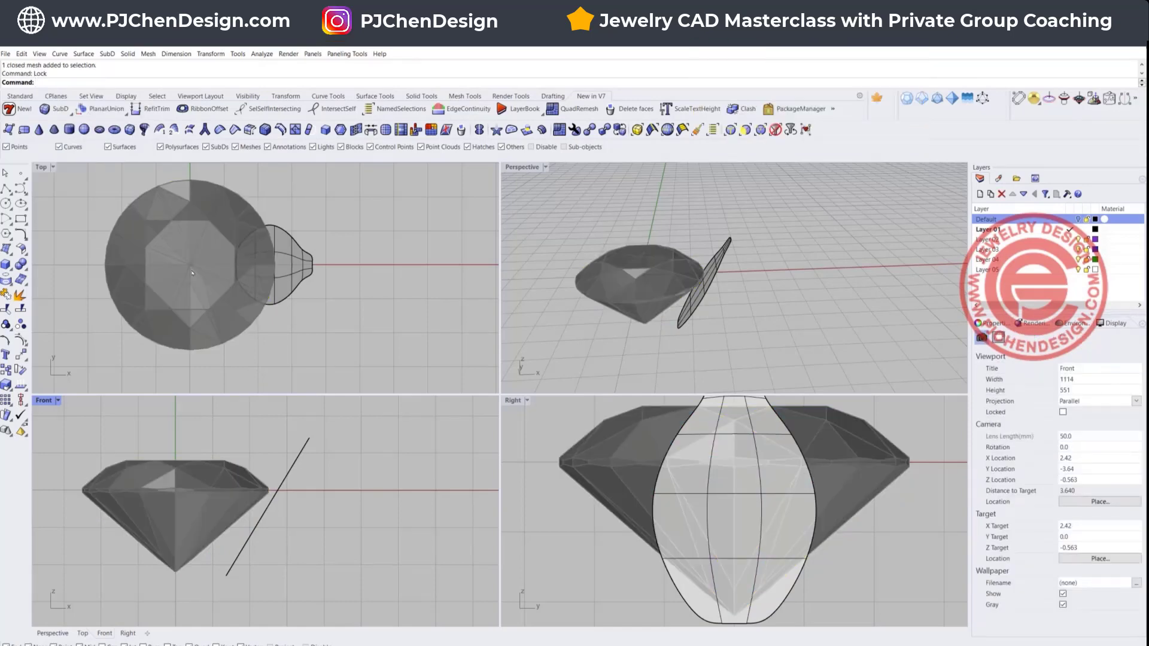
{"action": "left_click", "coordinate": [187, 434]}
{"action": "left_click", "coordinate": [210, 525]}
{"action": "left_click", "coordinate": [234, 504]}
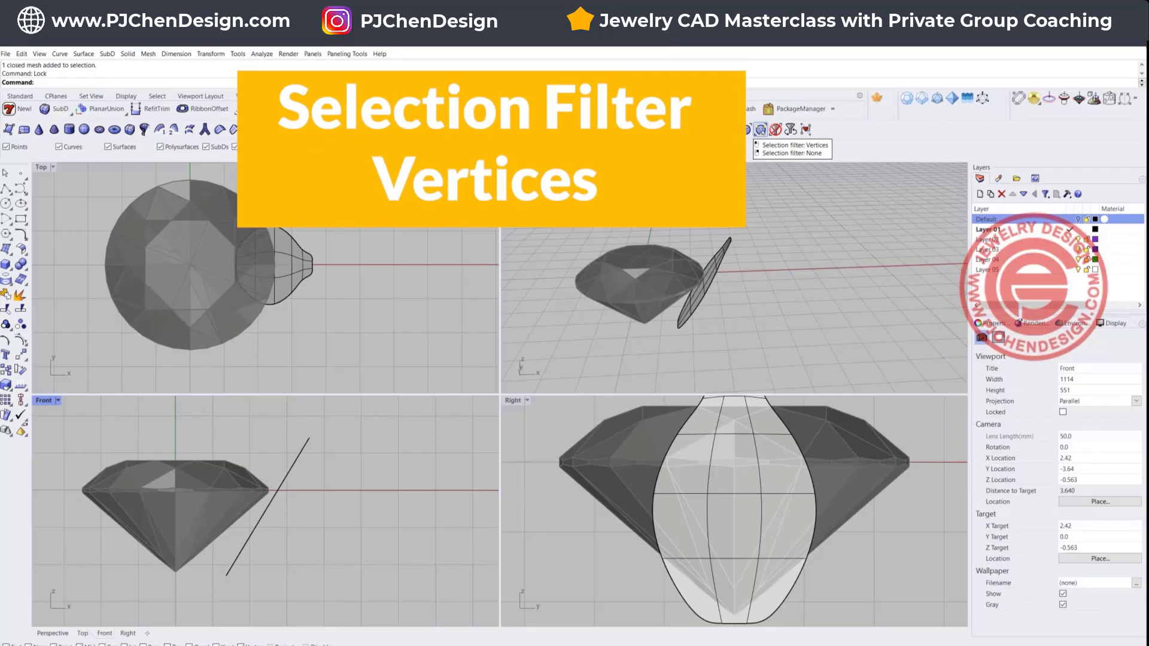
- Filter selection to vertices and move the petal's inner loops away from the gemstone, the middle loop farthest, to curve its profile
{"action": "left_click", "coordinate": [760, 130]}
{"action": "left_click_drag", "start_coordinate": [245, 195], "coordinate": [298, 338]}
{"action": "scroll", "coordinate": [280, 497], "scroll_direction": "up", "scroll_amount": 3}
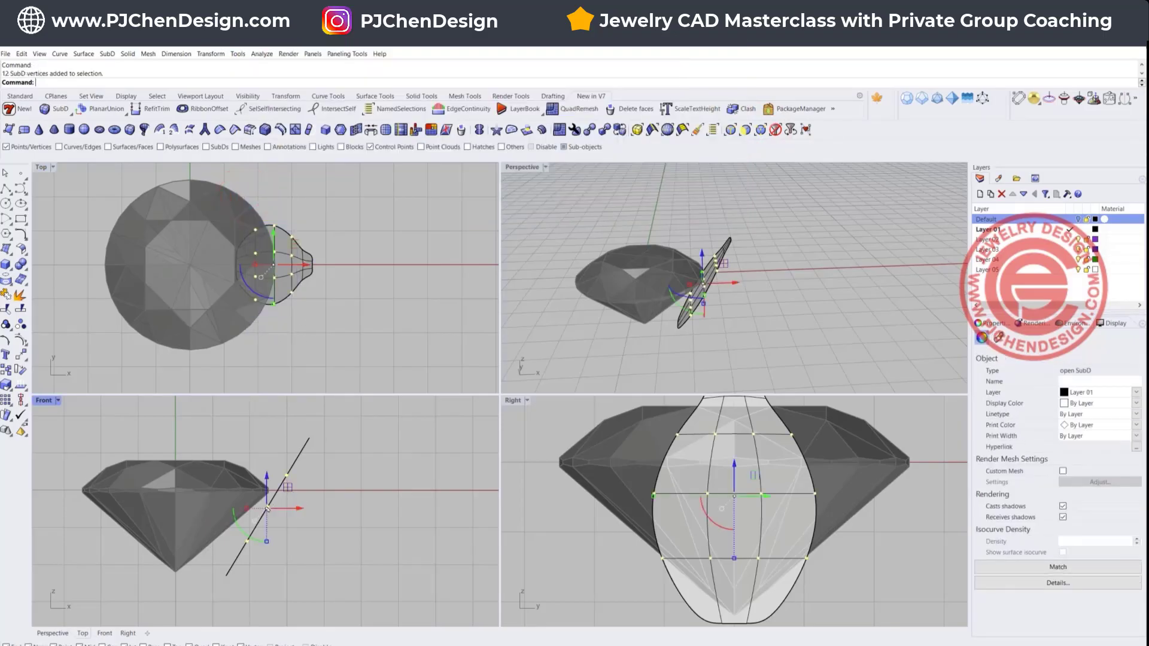
{"action": "left_click_drag", "start_coordinate": [279, 497], "coordinate": [302, 551]}
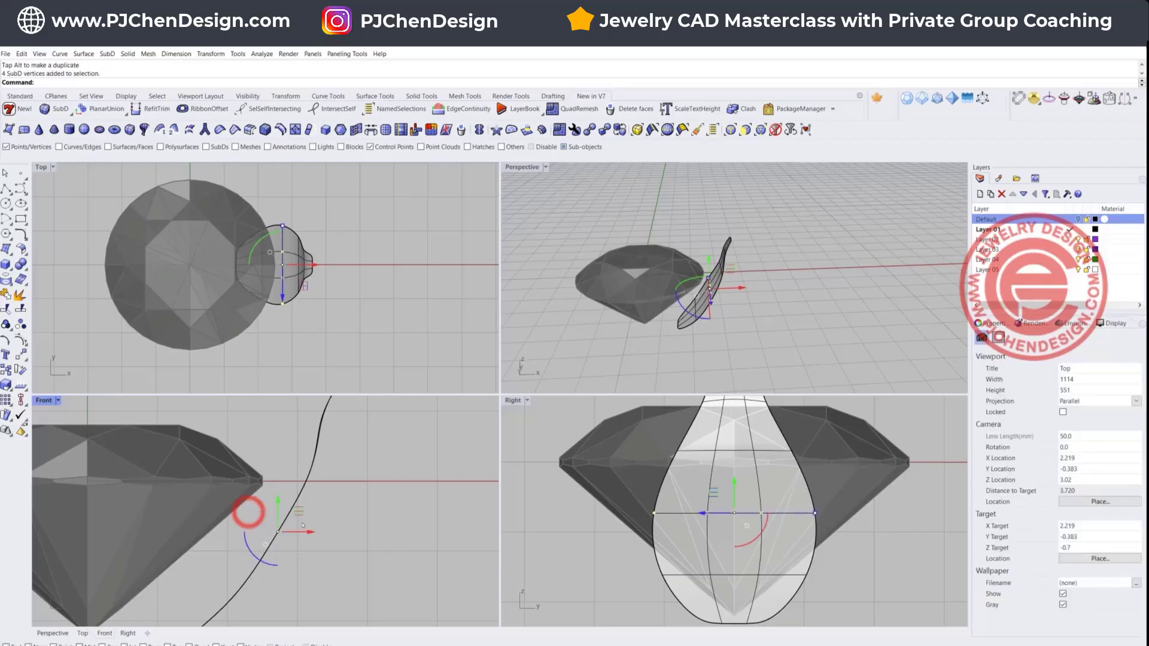
{"action": "left_click_drag", "start_coordinate": [298, 512], "coordinate": [305, 520]}
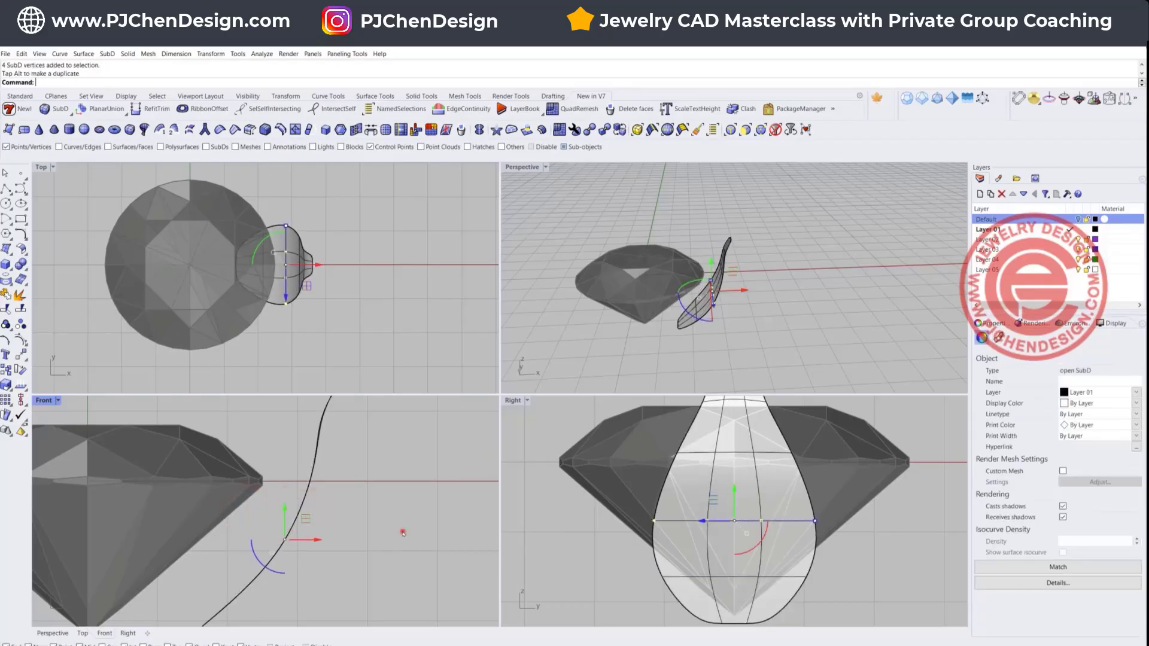
{"action": "left_click", "coordinate": [403, 532]}
{"action": "scroll", "coordinate": [337, 509], "scroll_direction": "down", "scroll_amount": 6}
{"action": "right_click_drag", "start_coordinate": [332, 549], "coordinate": [330, 547]}
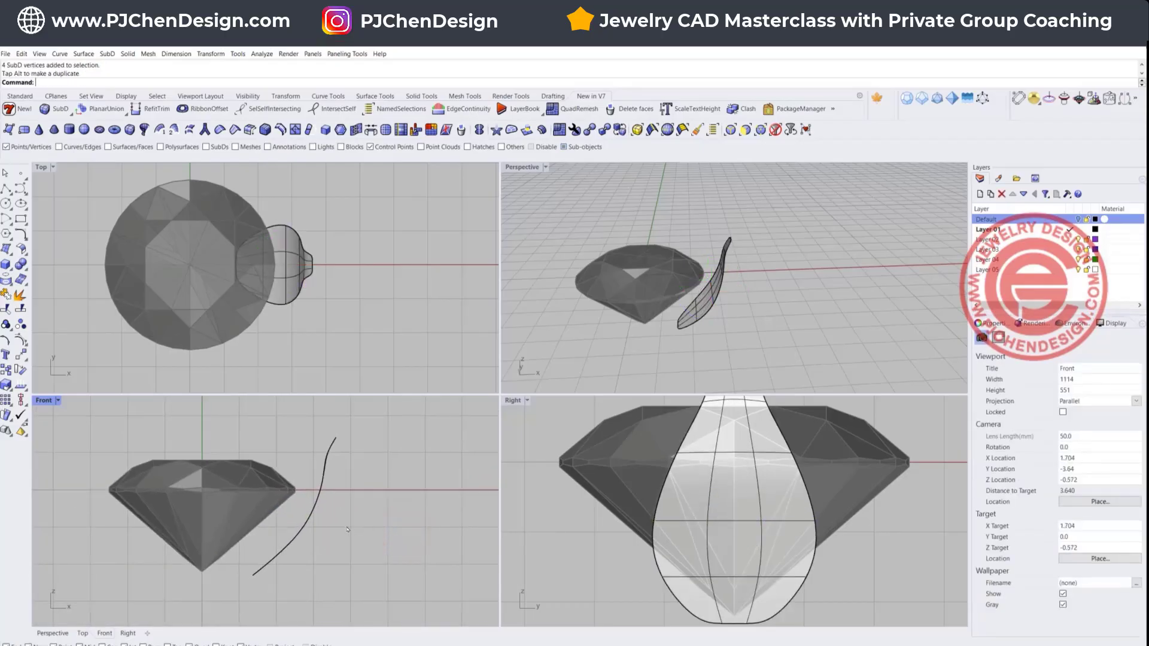
- Clear the selection filter, then move and rotate the curved petal so it hugs the gemstone's pavilion with its tip above the girdle
{"action": "left_click", "coordinate": [774, 130]}
{"action": "left_click", "coordinate": [305, 530]}
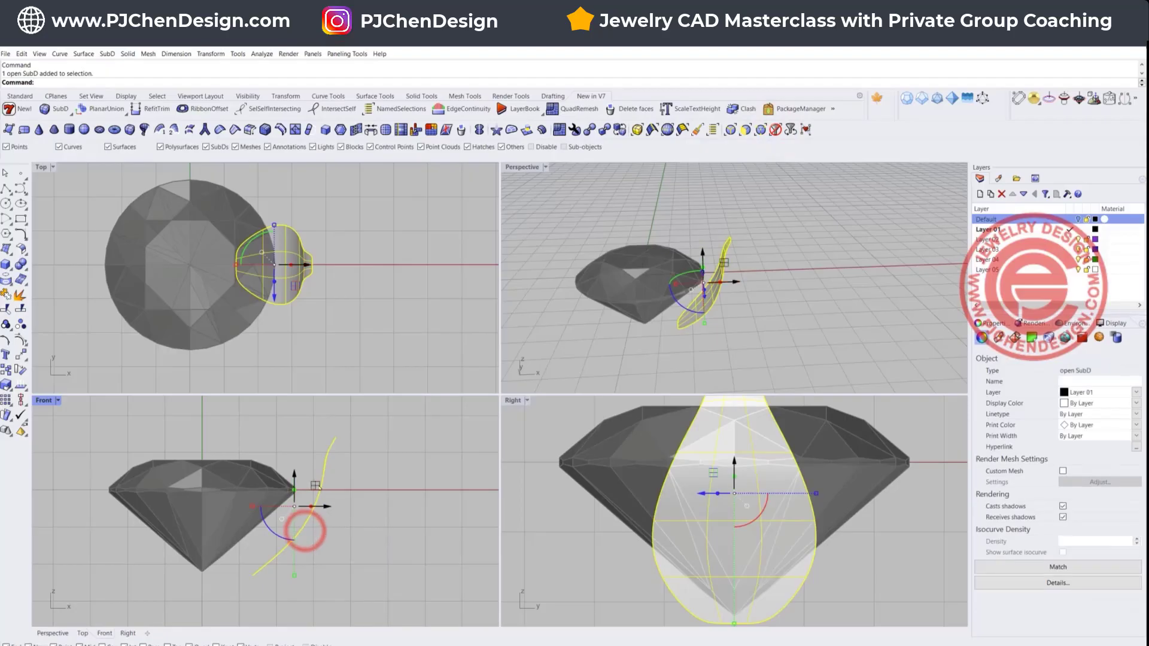
{"action": "left_click_drag", "start_coordinate": [315, 485], "coordinate": [295, 492]}
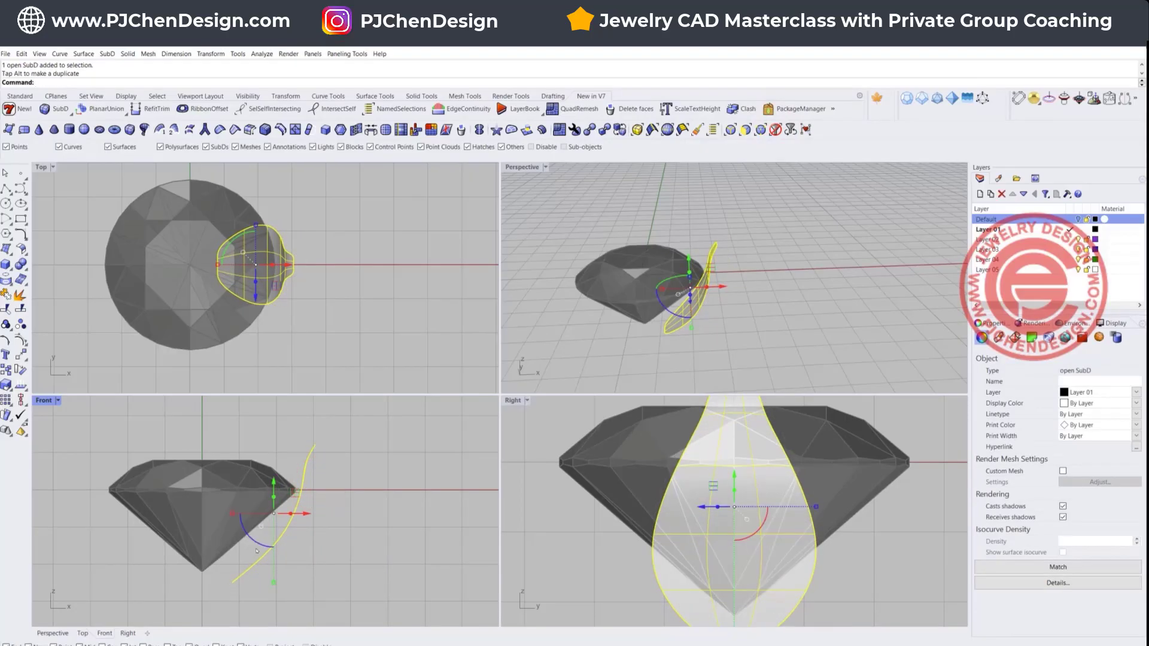
{"action": "left_click_drag", "start_coordinate": [257, 549], "coordinate": [257, 545]}
{"action": "left_click_drag", "start_coordinate": [298, 492], "coordinate": [289, 503]}
{"action": "left_click_drag", "start_coordinate": [249, 554], "coordinate": [285, 529]}
{"action": "scroll", "coordinate": [288, 494], "scroll_direction": "up", "scroll_amount": 3}
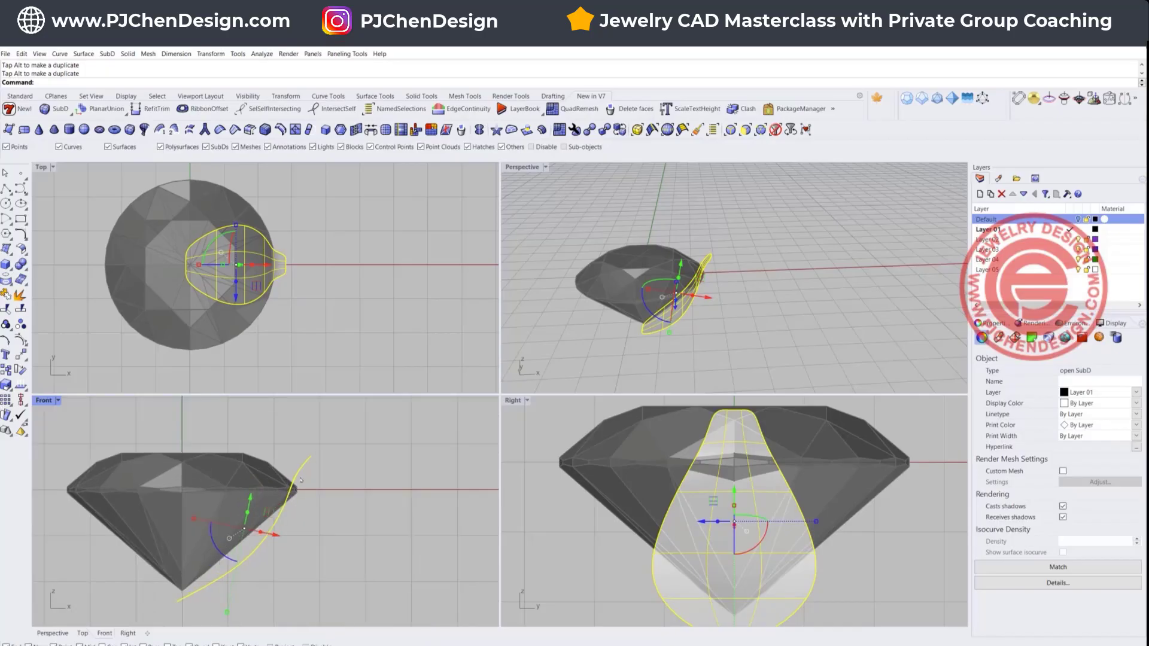
{"action": "left_click", "coordinate": [348, 321]}
{"action": "right_click_drag", "start_coordinate": [760, 245], "coordinate": [695, 272]}
- Offset the petal SubD as a solid by a distance of 1, flipping the direction outward from the gemstone
{"action": "left_click", "coordinate": [673, 319]}
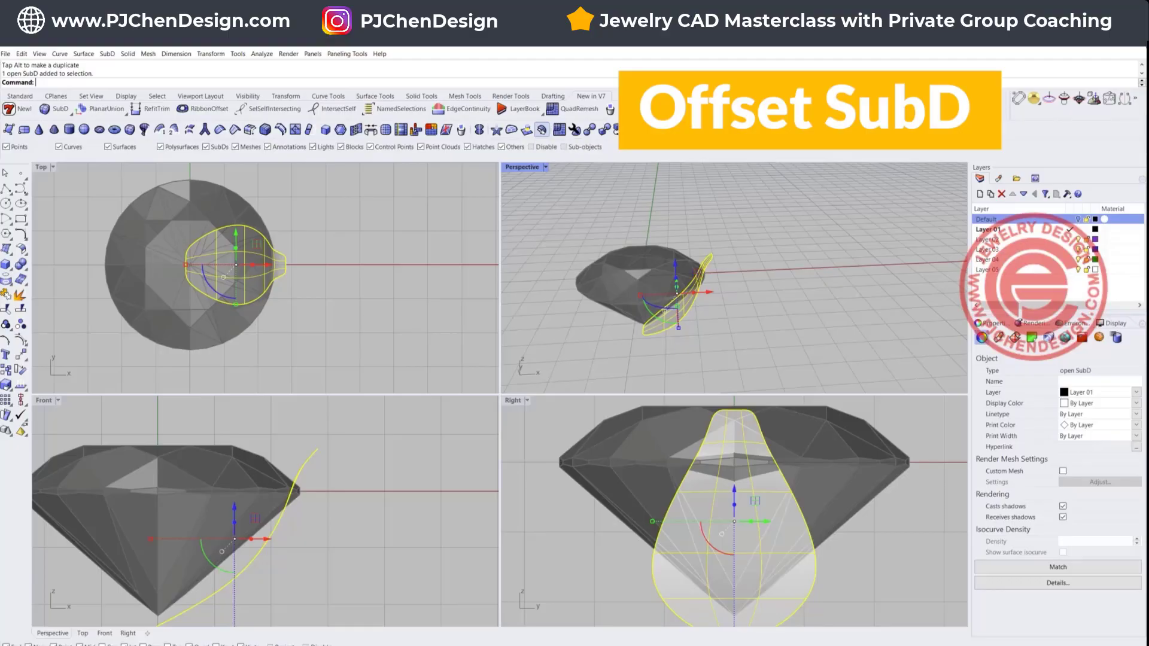
{"action": "left_click", "coordinate": [541, 129]}
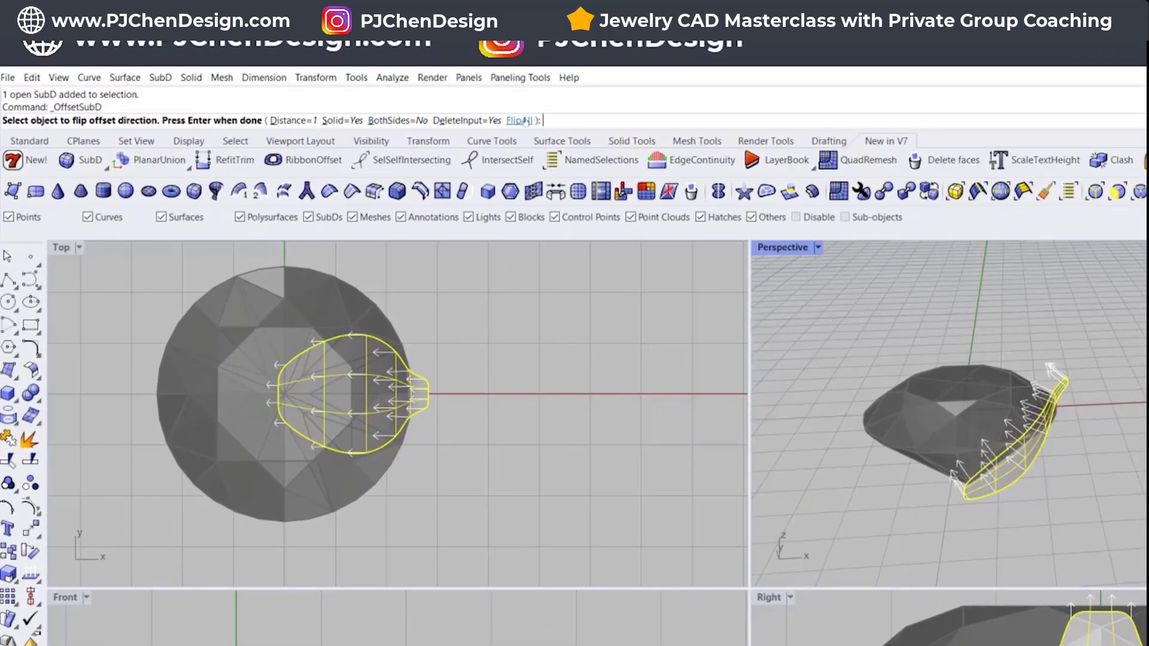
{"action": "left_click", "coordinate": [524, 120]}
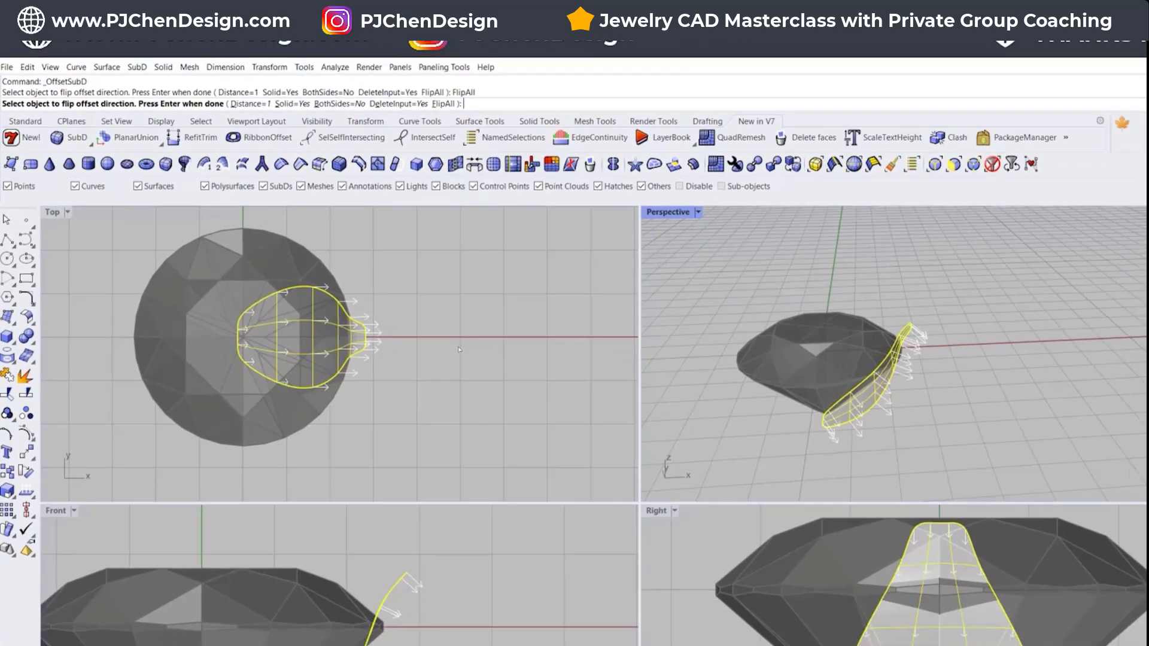
{"action": "key", "text": "Return"}
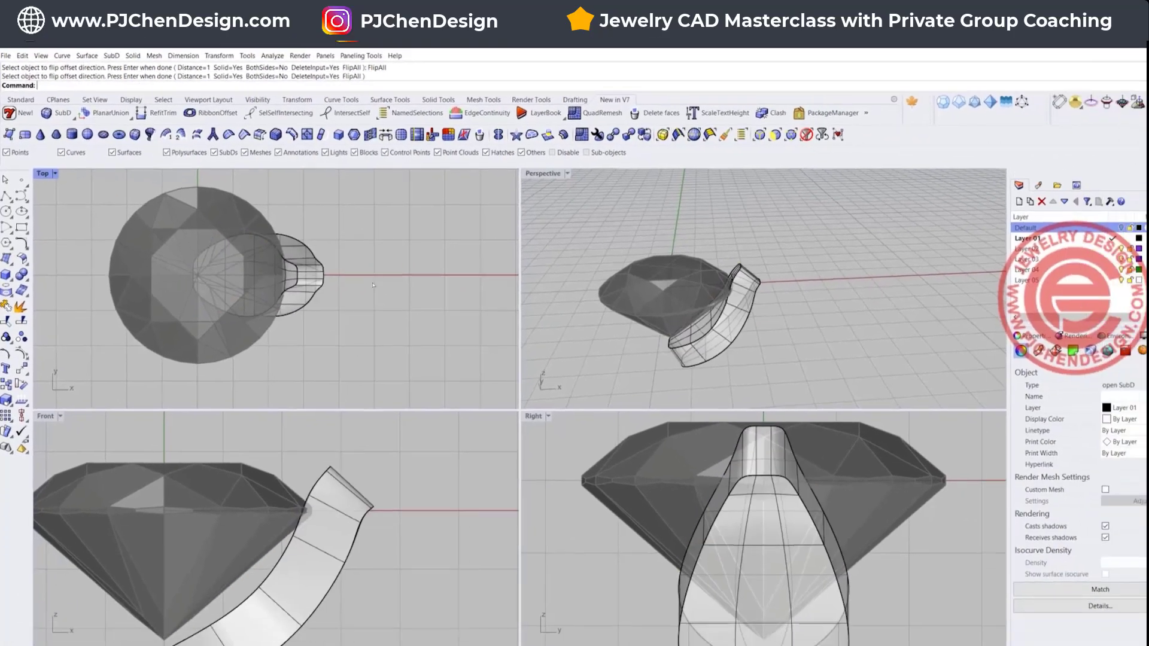
- Remove the SubD creases from all edges and vertices of the thickened petal to round its corners
{"action": "mouse_move", "coordinate": [698, 283]}
{"action": "right_mouse_down"}
{"action": "mouse_move", "coordinate": [726, 285]}
{"action": "mouse_move", "coordinate": [706, 280]}
{"action": "right_mouse_up"}
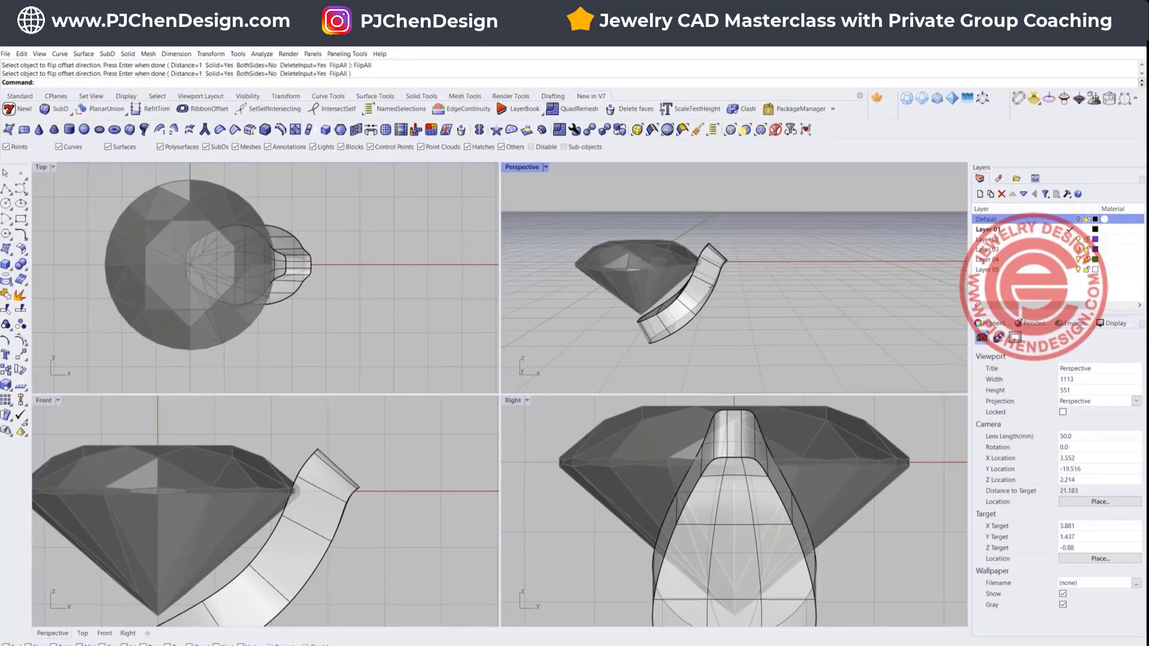
{"action": "scroll", "coordinate": [710, 286], "scroll_direction": "up", "scroll_amount": 2}
{"action": "left_click", "coordinate": [710, 286]}
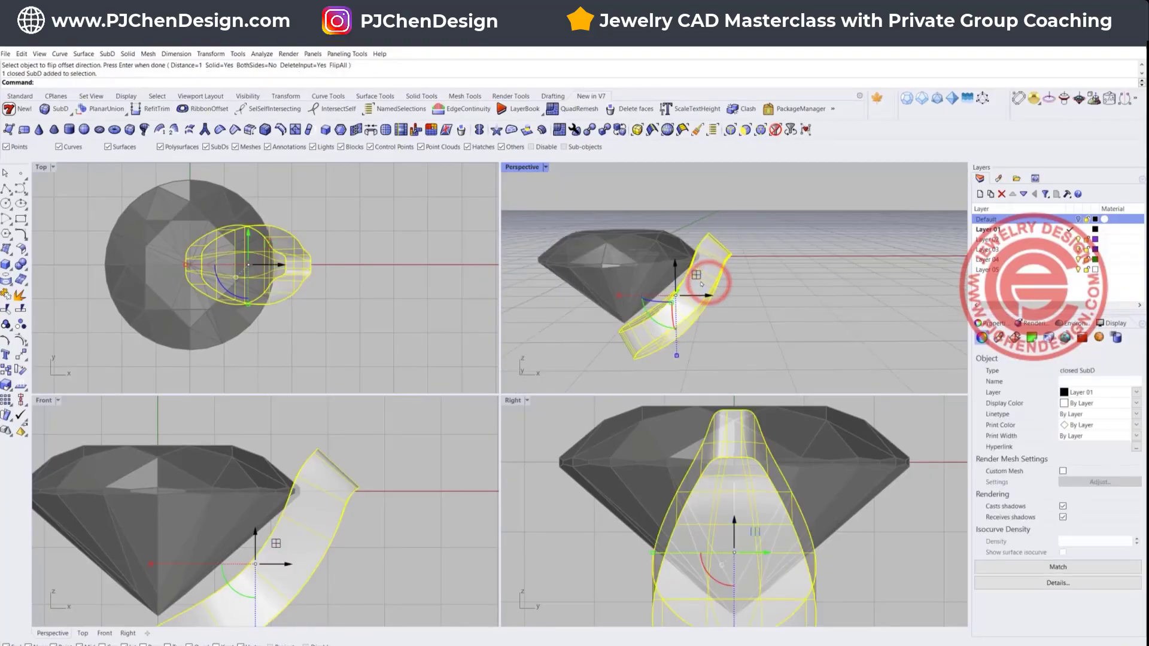
{"action": "left_click", "coordinate": [800, 286]}
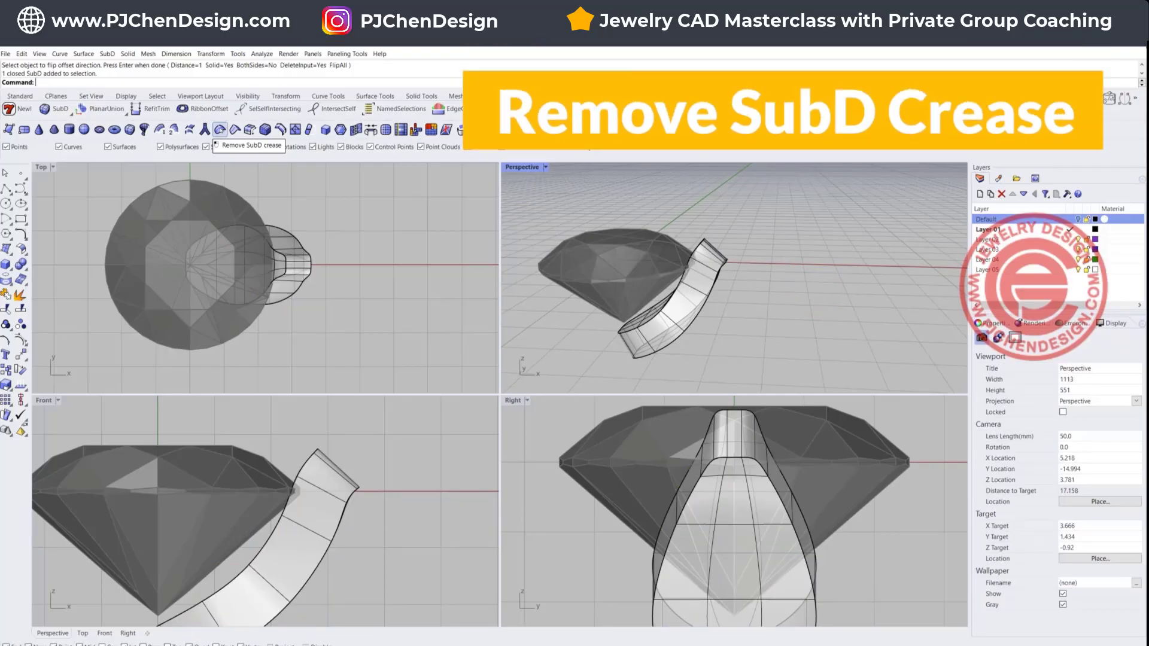
{"action": "left_click", "coordinate": [219, 129]}
{"action": "left_click_drag", "start_coordinate": [147, 169], "coordinate": [338, 308]}
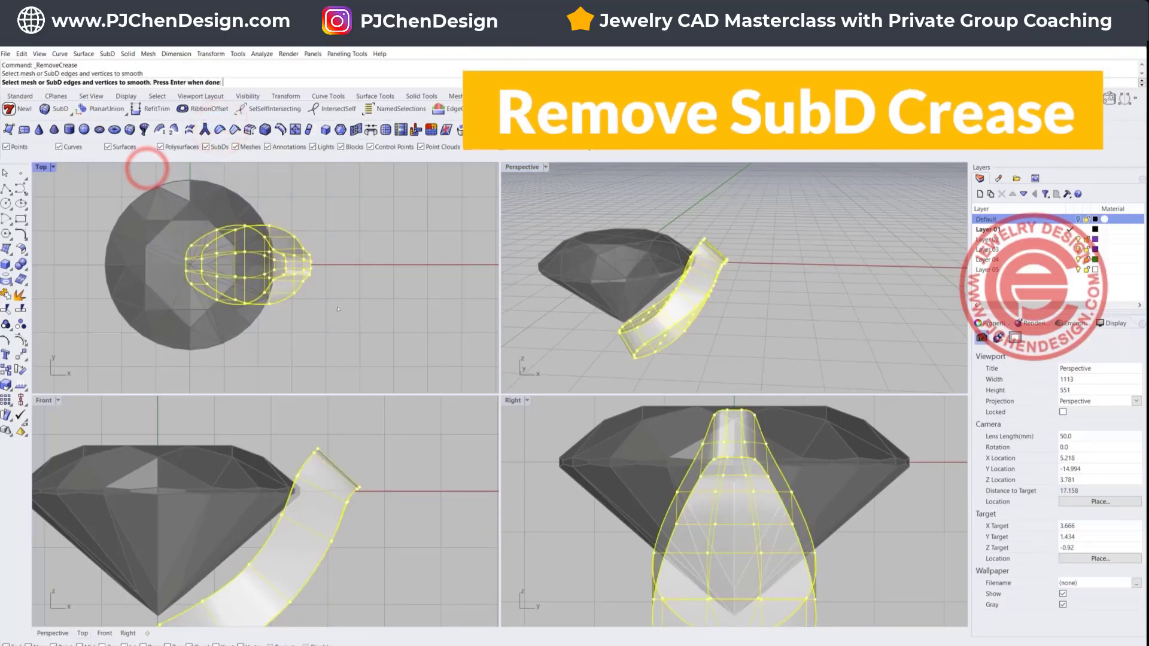
{"action": "key", "text": "Return"}
{"action": "right_click_drag", "start_coordinate": [687, 287], "coordinate": [632, 307]}
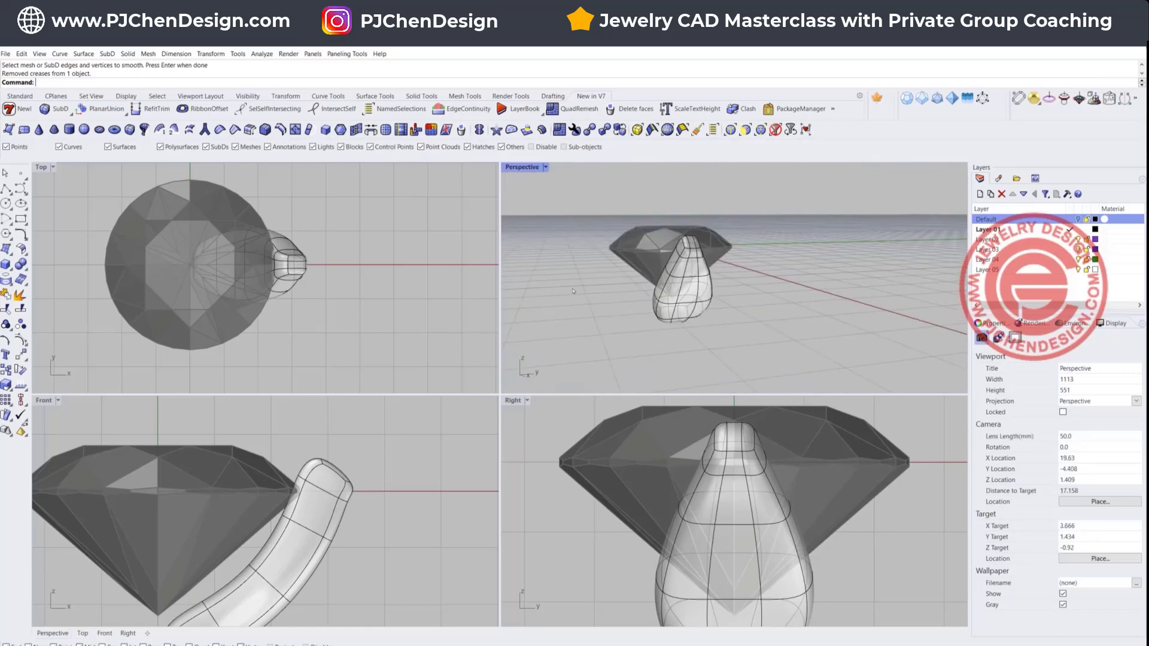
- Filter selection to faces and move the middle face at the petal's tip outward and upward to round the end
{"action": "scroll", "coordinate": [573, 291], "scroll_direction": "up", "scroll_amount": 3}
{"action": "left_click", "coordinate": [314, 475]}
{"action": "scroll", "coordinate": [315, 476], "scroll_direction": "up", "scroll_amount": 2}
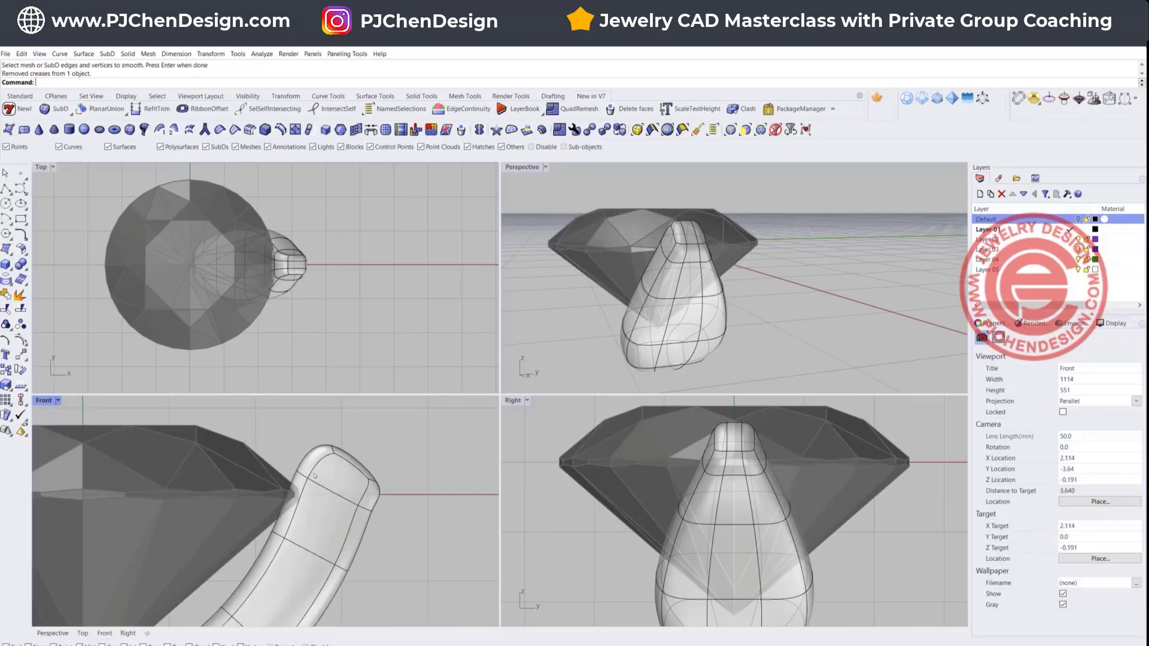
{"action": "scroll", "coordinate": [315, 476], "scroll_direction": "down", "scroll_amount": 3}
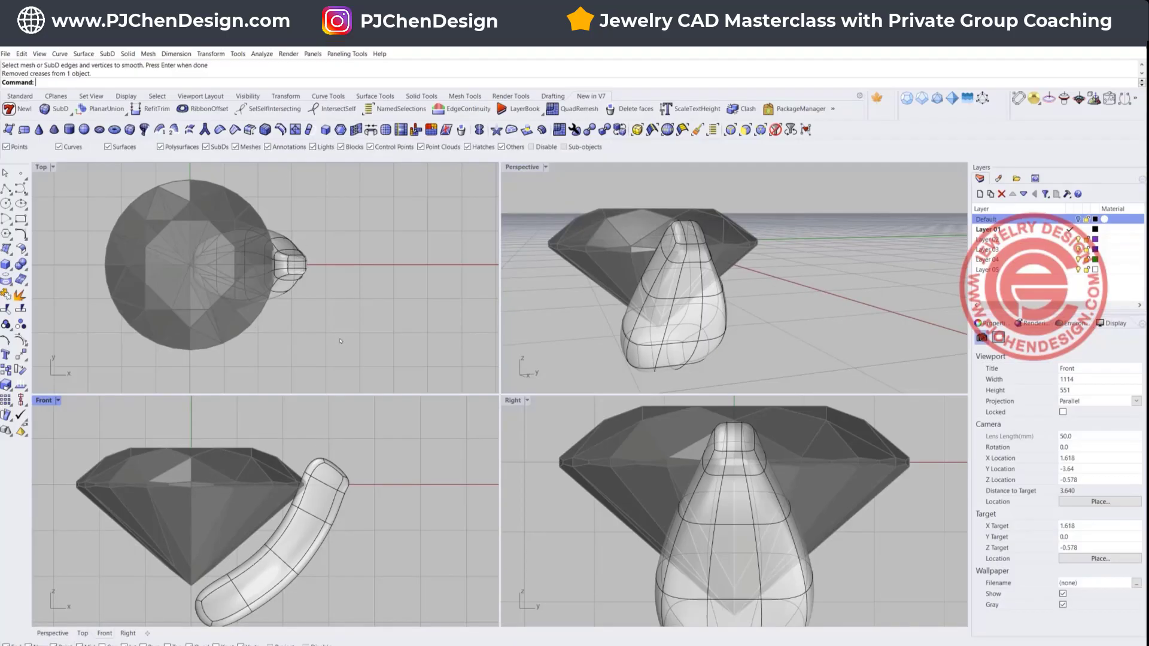
{"action": "scroll", "coordinate": [323, 477], "scroll_direction": "up", "scroll_amount": 2}
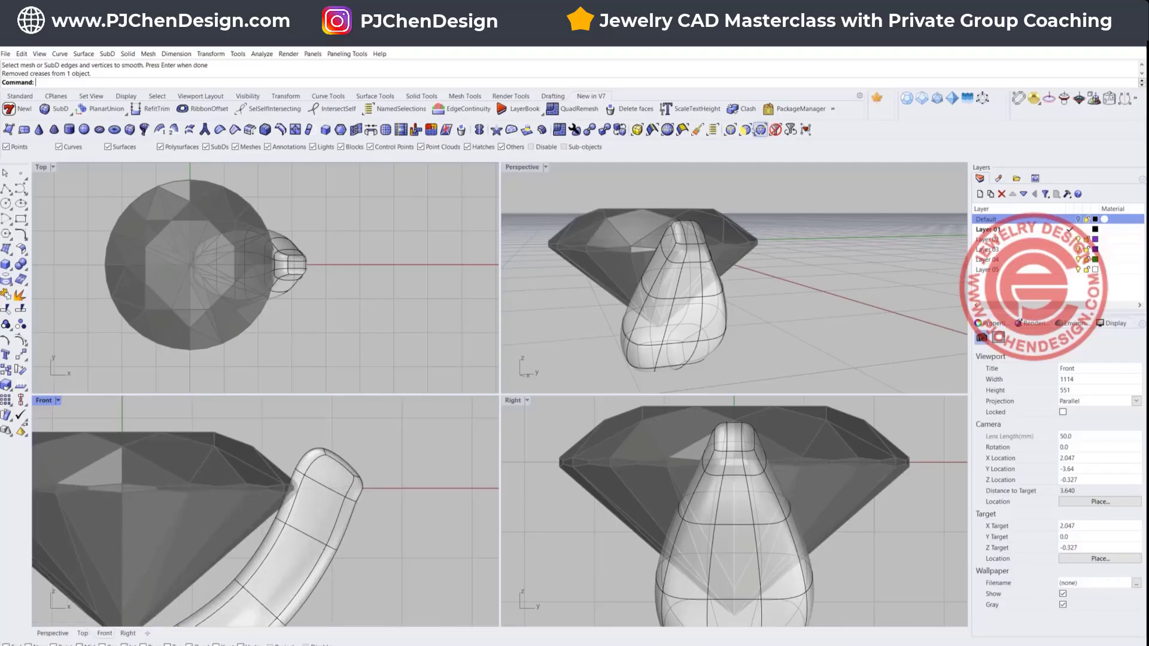
{"action": "left_click", "coordinate": [745, 129]}
{"action": "scroll", "coordinate": [686, 234], "scroll_direction": "up", "scroll_amount": 3}
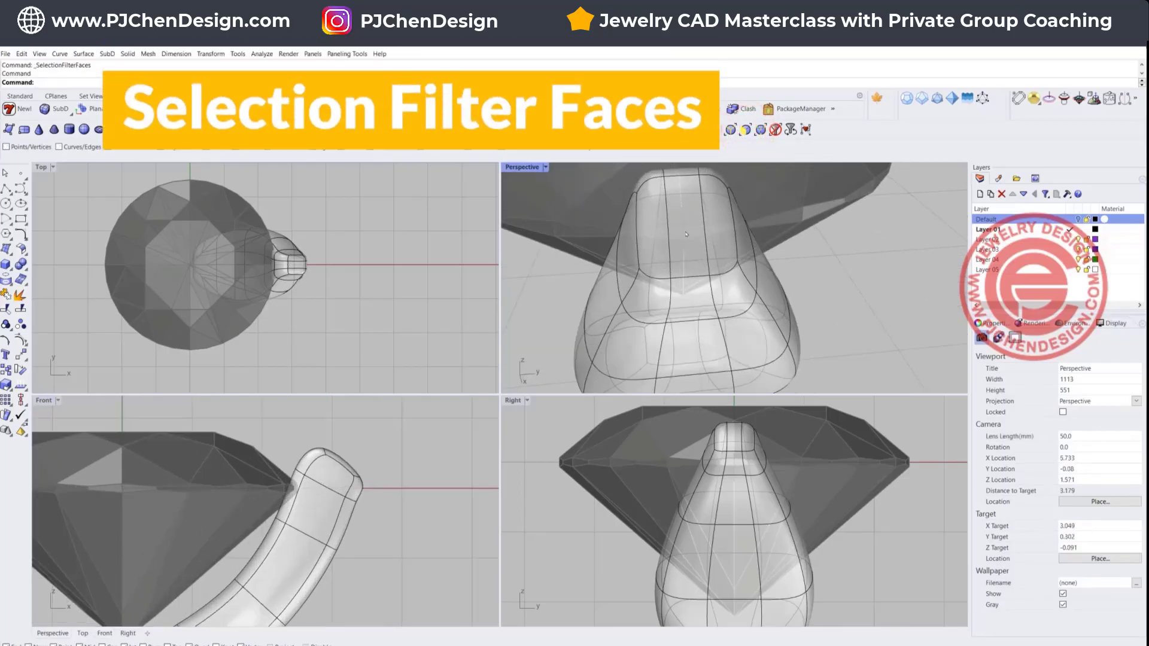
{"action": "left_click", "coordinate": [686, 234]}
{"action": "right_click_drag", "start_coordinate": [688, 232], "coordinate": [503, 396]}
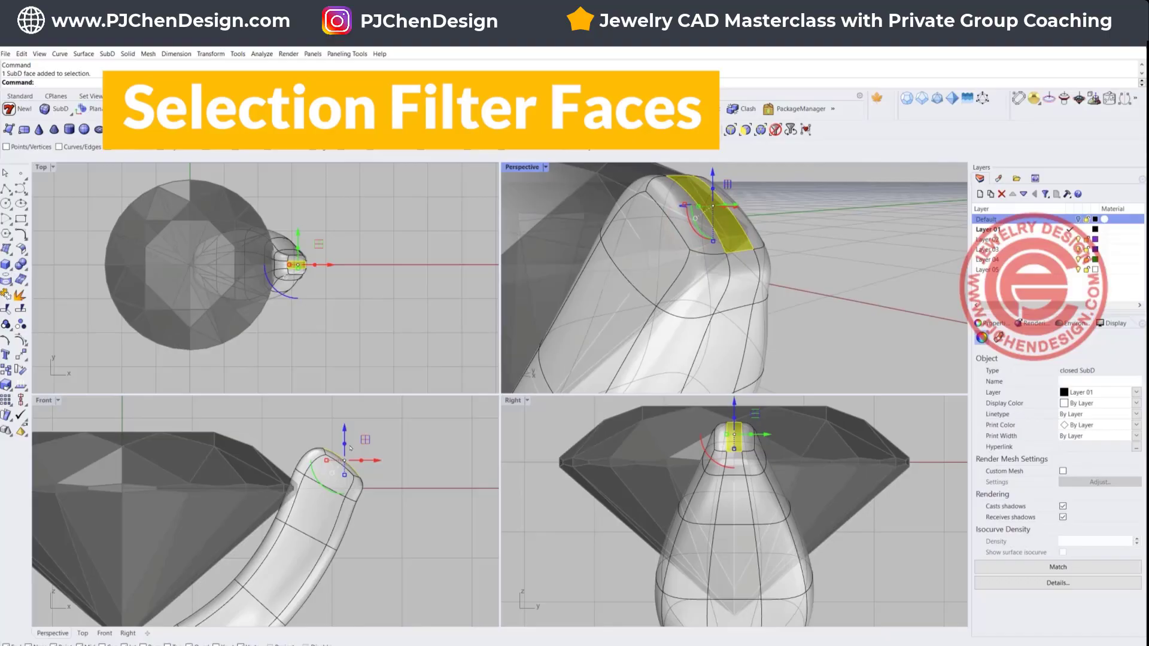
{"action": "left_click_drag", "start_coordinate": [364, 440], "coordinate": [395, 451]}
{"action": "left_click", "coordinate": [418, 476]}
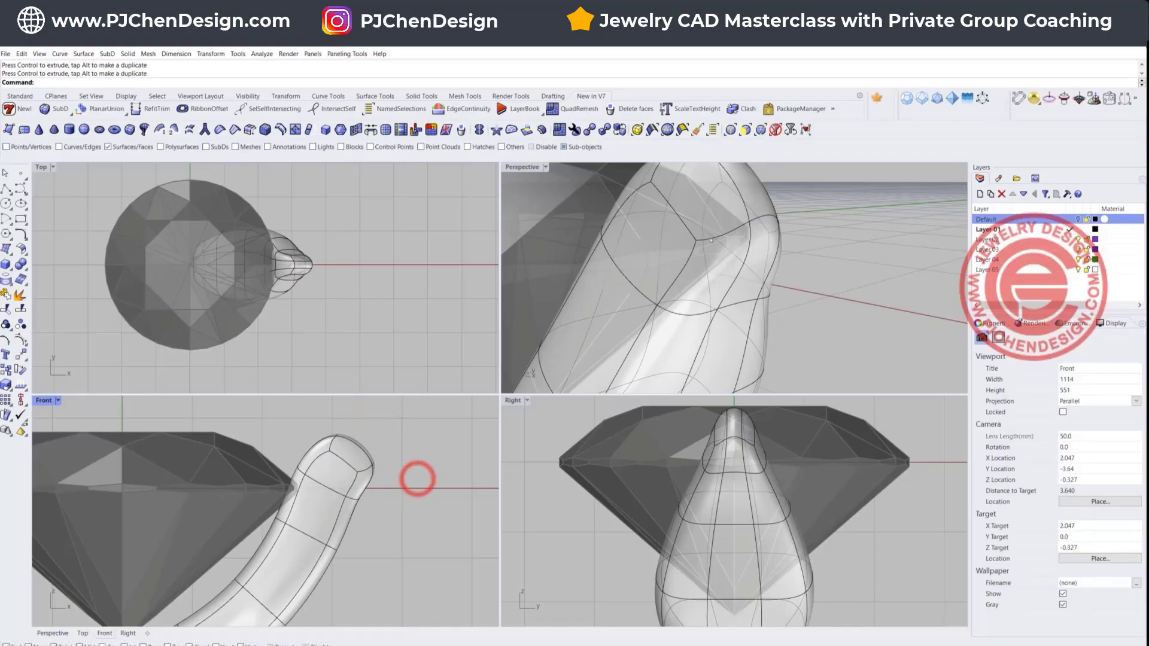
- Try to move the middle face at the petal's tip inward toward the gemstone along the X direction
{"action": "mouse_move", "coordinate": [754, 281]}
{"action": "right_mouse_down"}
{"action": "mouse_move", "coordinate": [781, 275]}
{"action": "mouse_move", "coordinate": [737, 289]}
{"action": "right_mouse_up"}
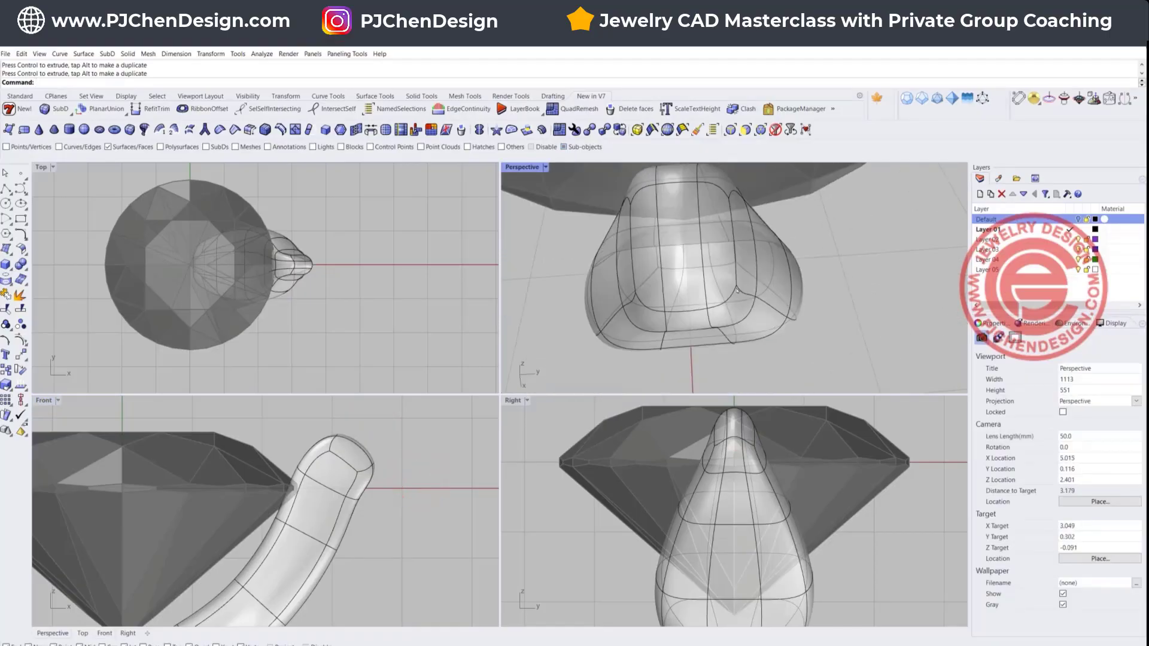
{"action": "left_click", "coordinate": [691, 296]}
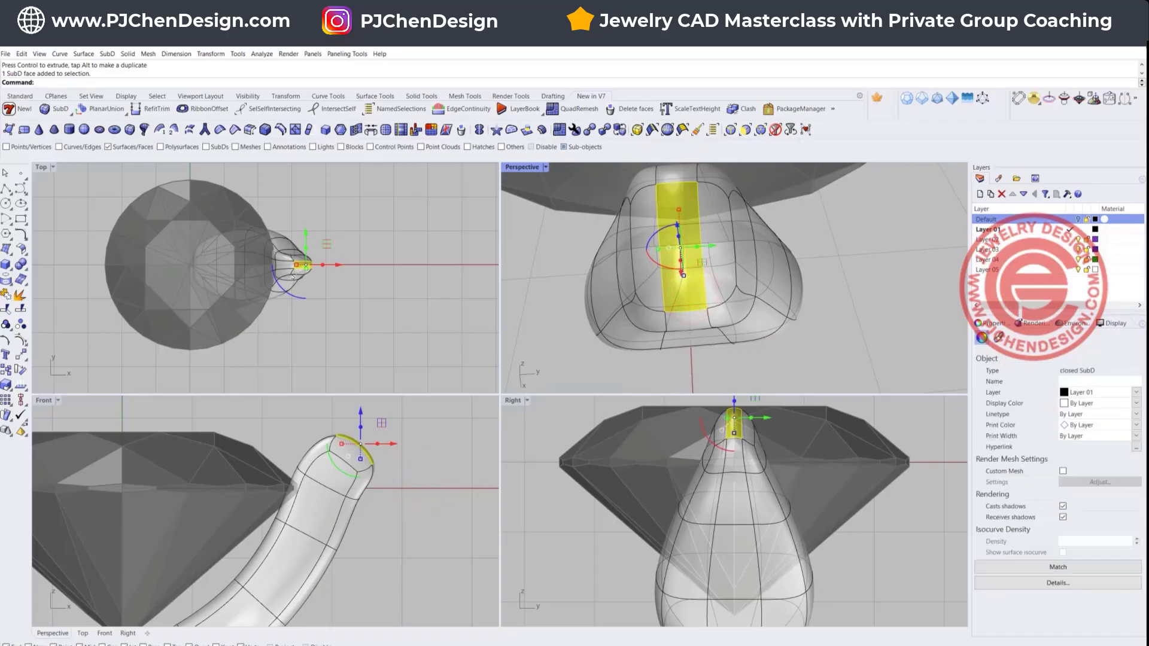
{"action": "scroll", "coordinate": [292, 276], "scroll_direction": "up", "scroll_amount": 5}
{"action": "left_click_drag", "start_coordinate": [300, 247], "coordinate": [354, 246]}
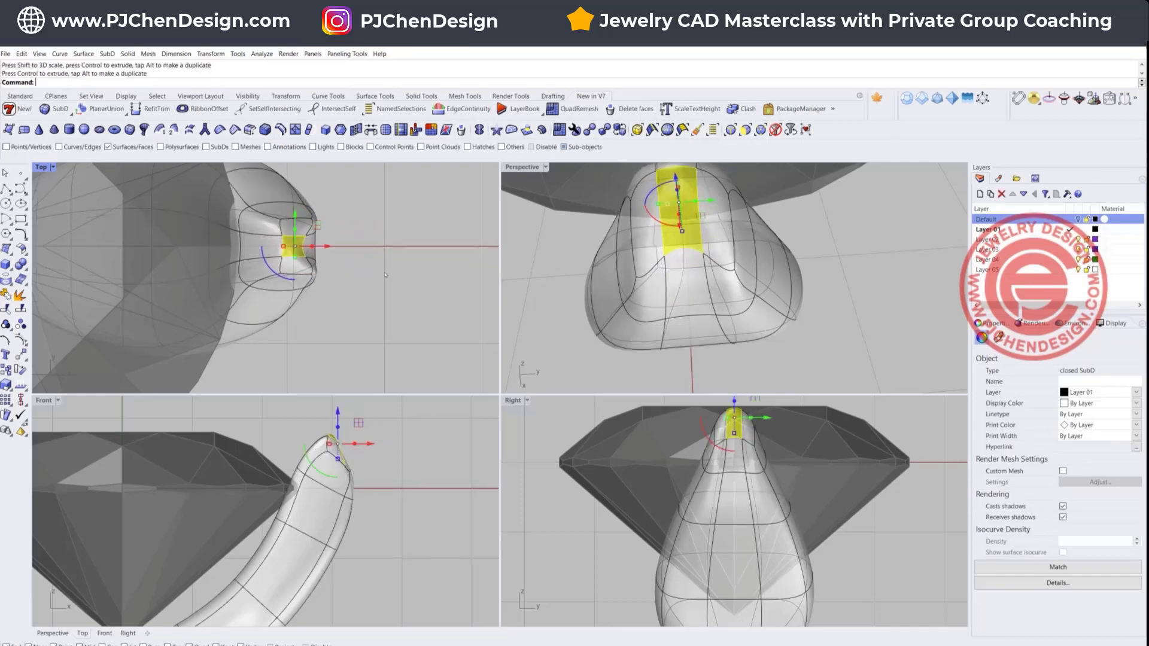
{"action": "left_click", "coordinate": [395, 278]}
- Try to form a central groove by moving the four middle faces down the petal's outer side inward toward the gemstone
{"action": "scroll", "coordinate": [706, 263], "scroll_direction": "down", "scroll_amount": 5}
{"action": "right_click_drag", "start_coordinate": [706, 275], "coordinate": [727, 245]}
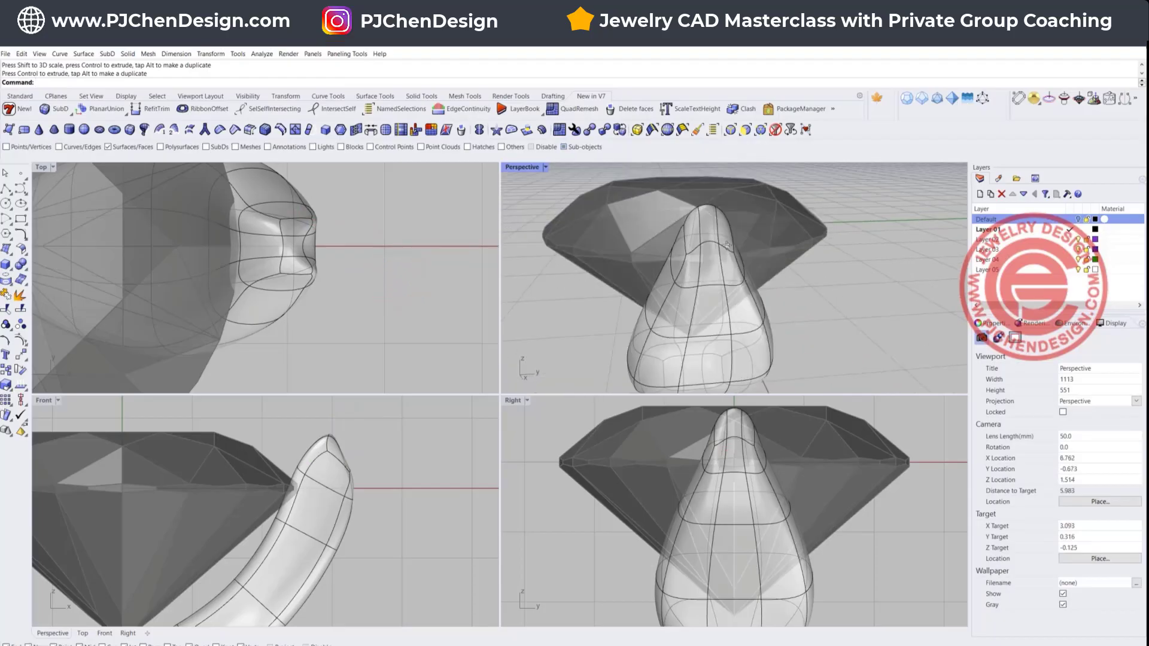
{"action": "right_click_drag", "start_coordinate": [716, 287], "coordinate": [680, 257]}
{"action": "scroll", "coordinate": [679, 257], "scroll_direction": "up", "scroll_amount": 3}
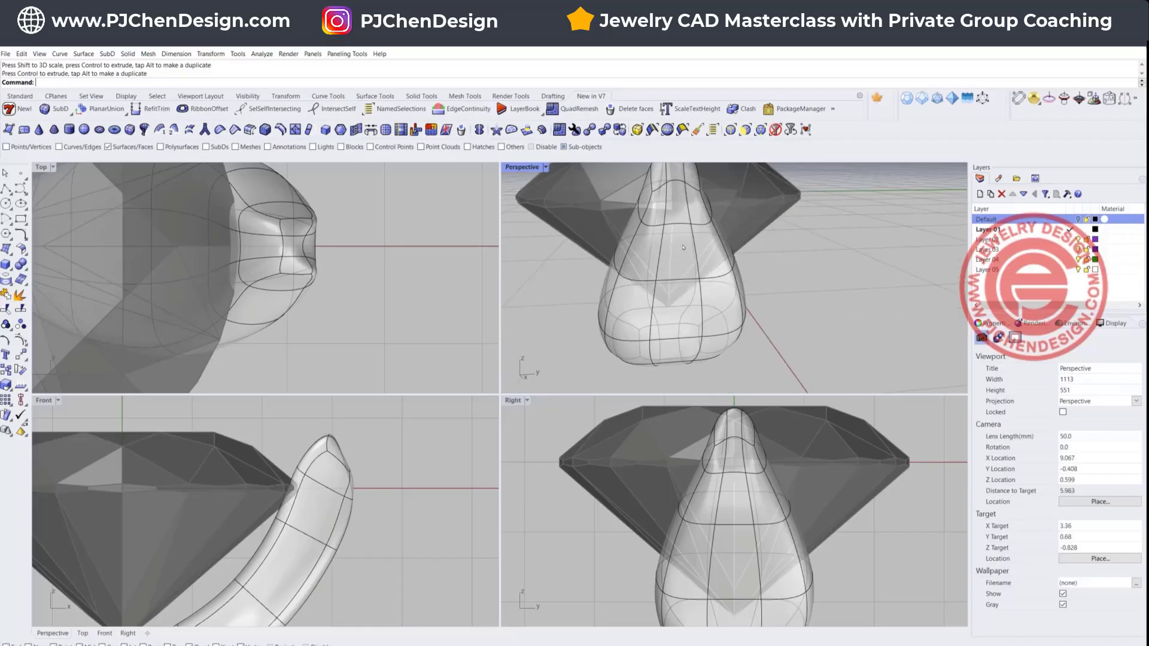
{"action": "left_click", "coordinate": [685, 256], "text": "ctrl+shift"}
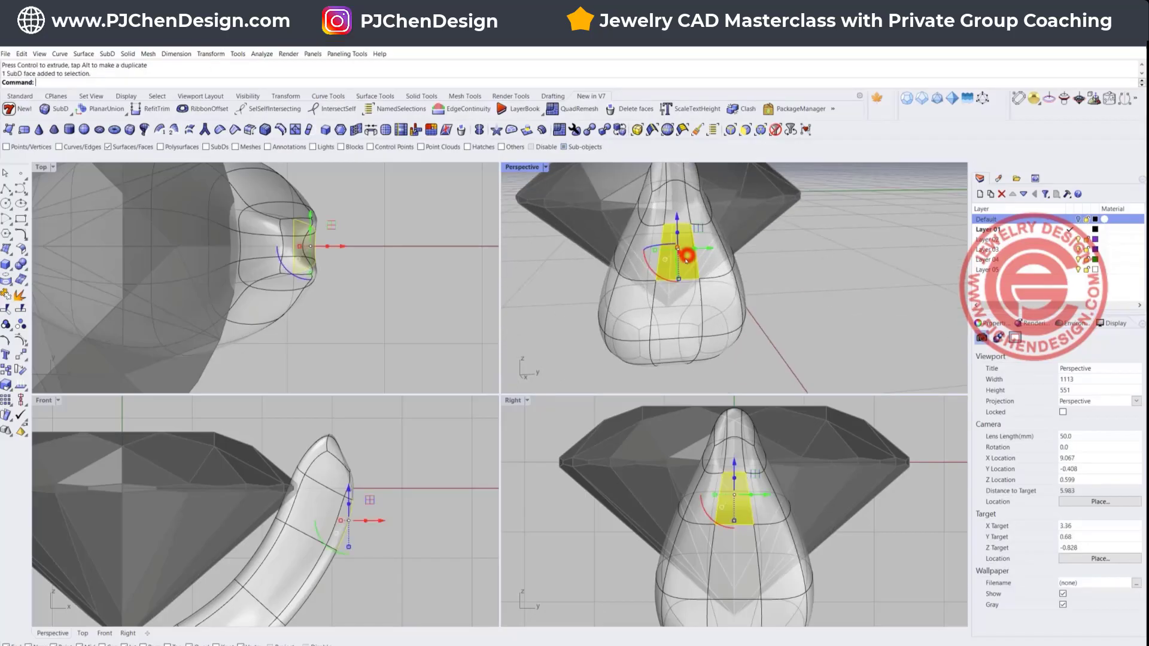
{"action": "left_click", "coordinate": [692, 321], "text": "ctrl+shift"}
{"action": "right_click_drag", "start_coordinate": [692, 320], "coordinate": [680, 287]}
{"action": "scroll", "coordinate": [680, 335], "scroll_direction": "down", "scroll_amount": 7}
{"action": "right_click_drag", "start_coordinate": [681, 353], "coordinate": [688, 291], "text": "shift"}
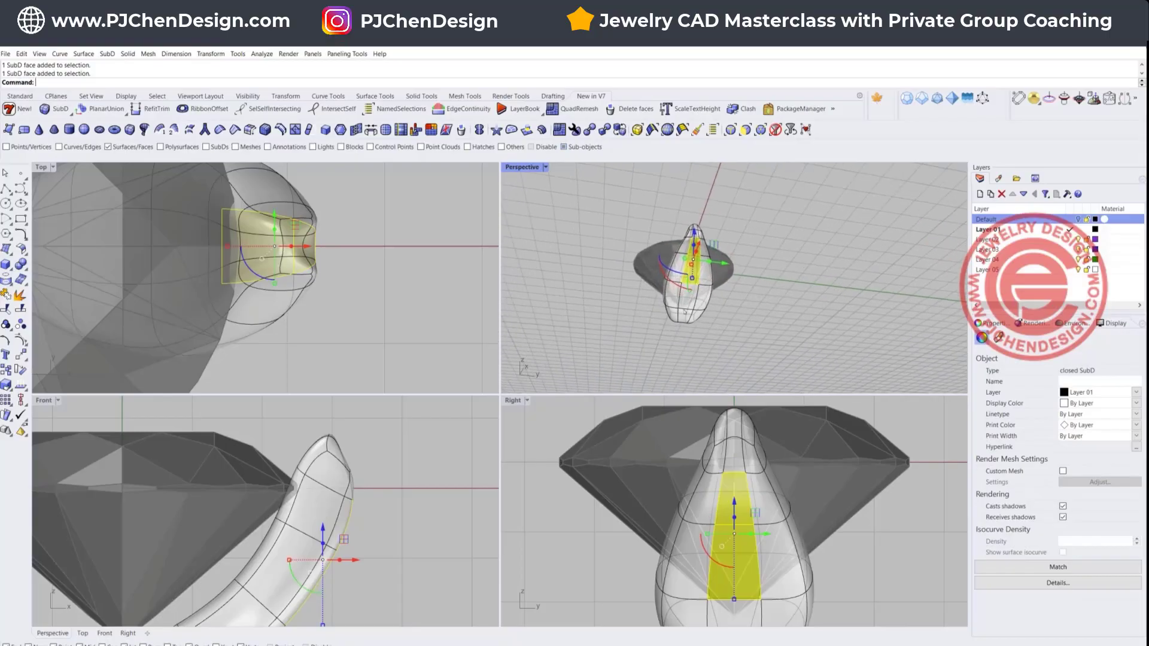
{"action": "scroll", "coordinate": [688, 292], "scroll_direction": "up", "scroll_amount": 7}
{"action": "left_click", "coordinate": [710, 245], "text": "ctrl+shift"}
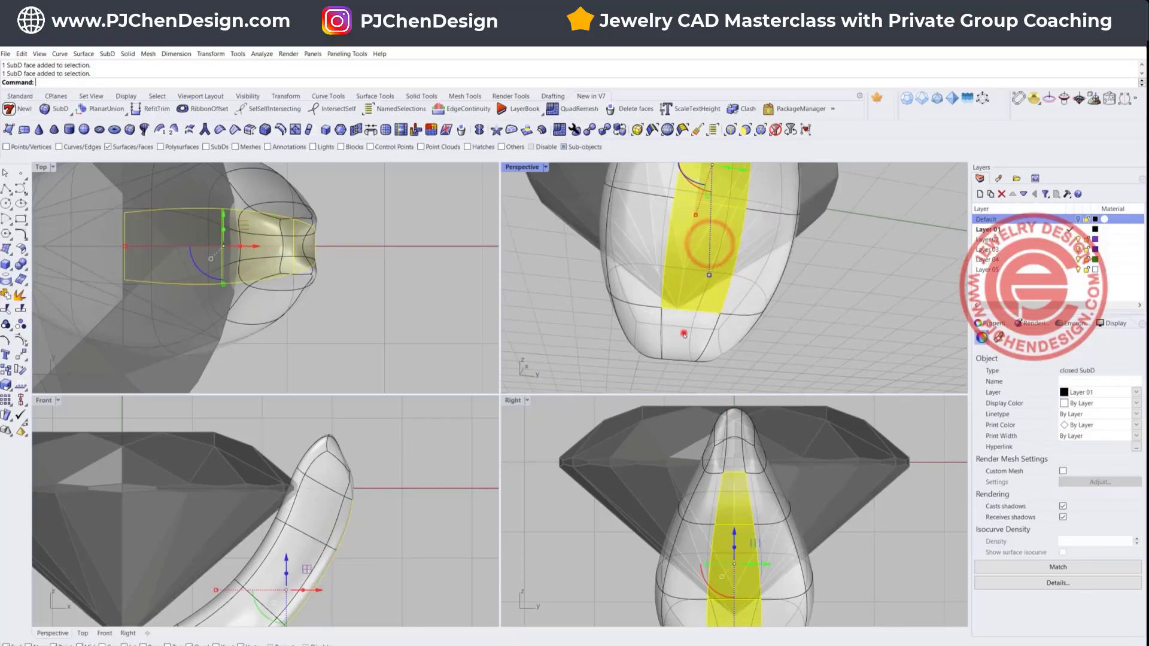
{"action": "left_click", "coordinate": [684, 334], "text": "ctrl+shift"}
{"action": "scroll", "coordinate": [331, 491], "scroll_direction": "down", "scroll_amount": 3}
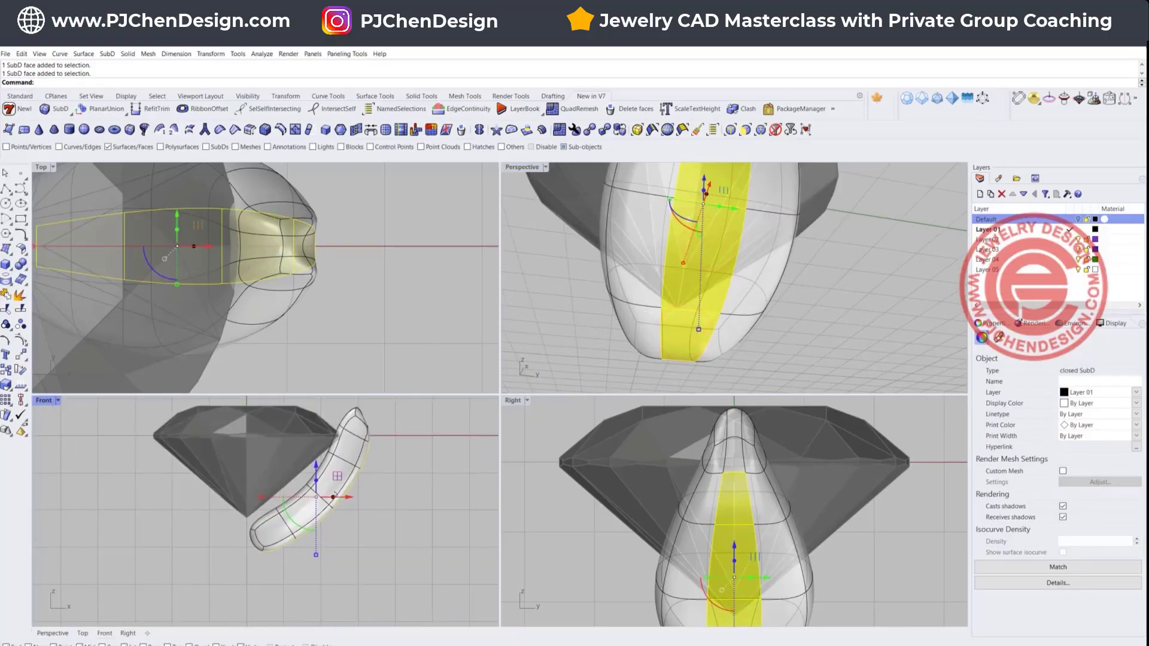
{"action": "left_click_drag", "start_coordinate": [337, 476], "coordinate": [318, 466]}
{"action": "left_click", "coordinate": [408, 531]}
- Set the Perspective view to Rendered display and examine the petal's surface from several angles
{"action": "scroll", "coordinate": [678, 305], "scroll_direction": "down", "scroll_amount": 6}
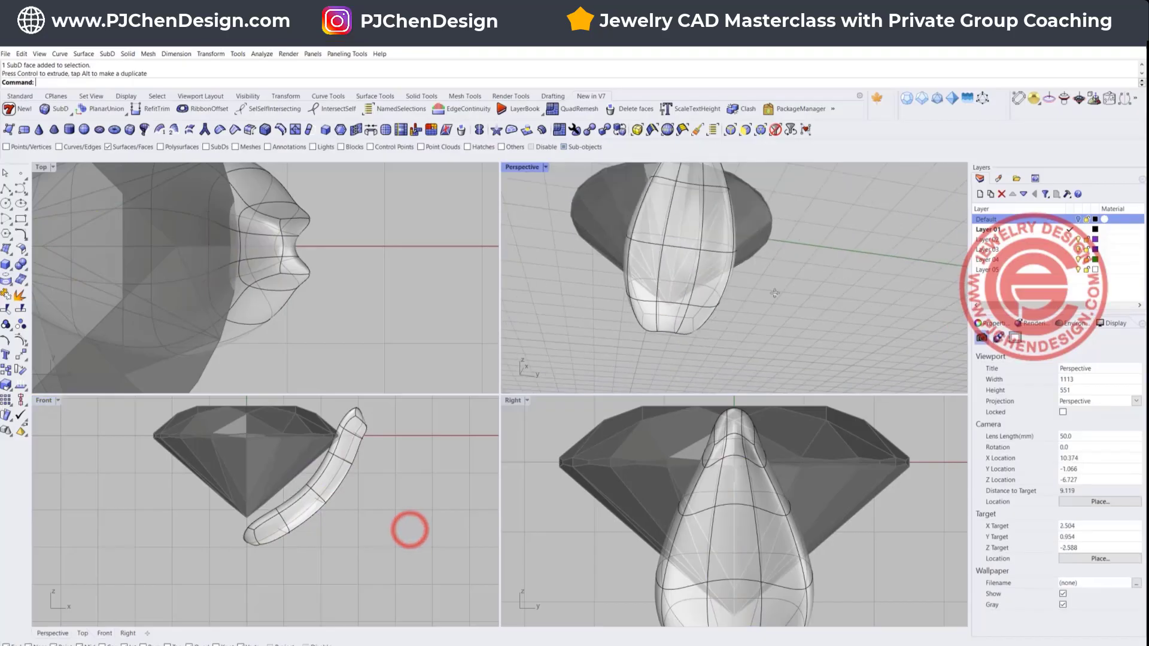
{"action": "right_click_drag", "start_coordinate": [679, 306], "coordinate": [673, 309], "text": "shift"}
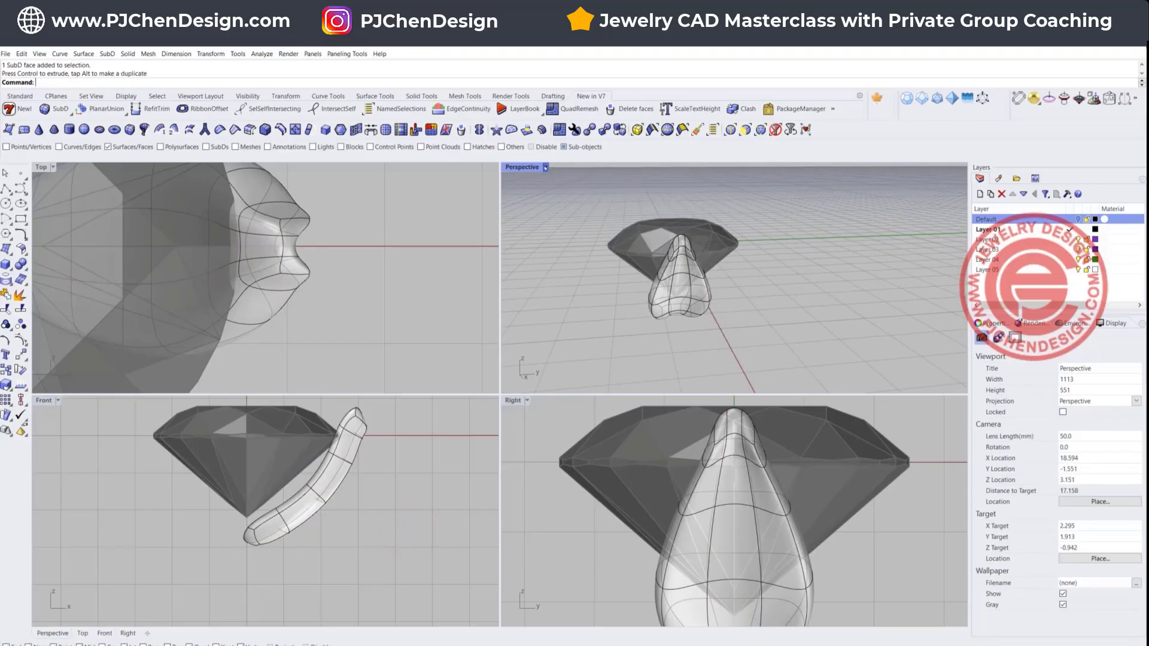
{"action": "left_click", "coordinate": [545, 167]}
{"action": "left_click", "coordinate": [522, 230]}
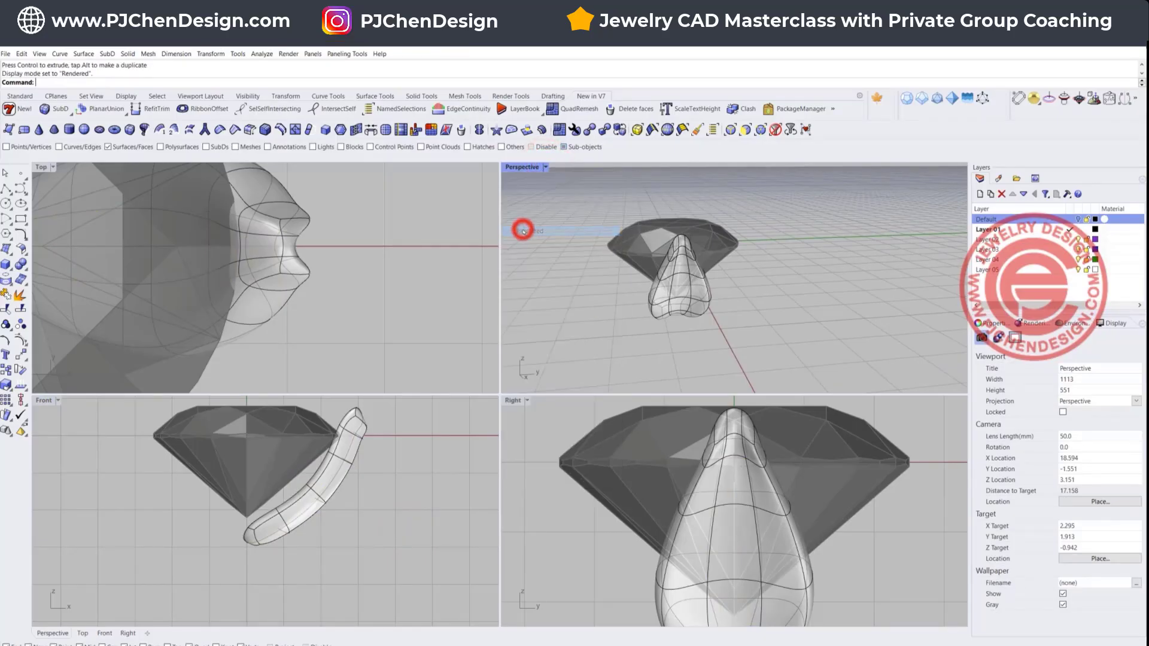
{"action": "scroll", "coordinate": [746, 258], "scroll_direction": "up", "scroll_amount": 6}
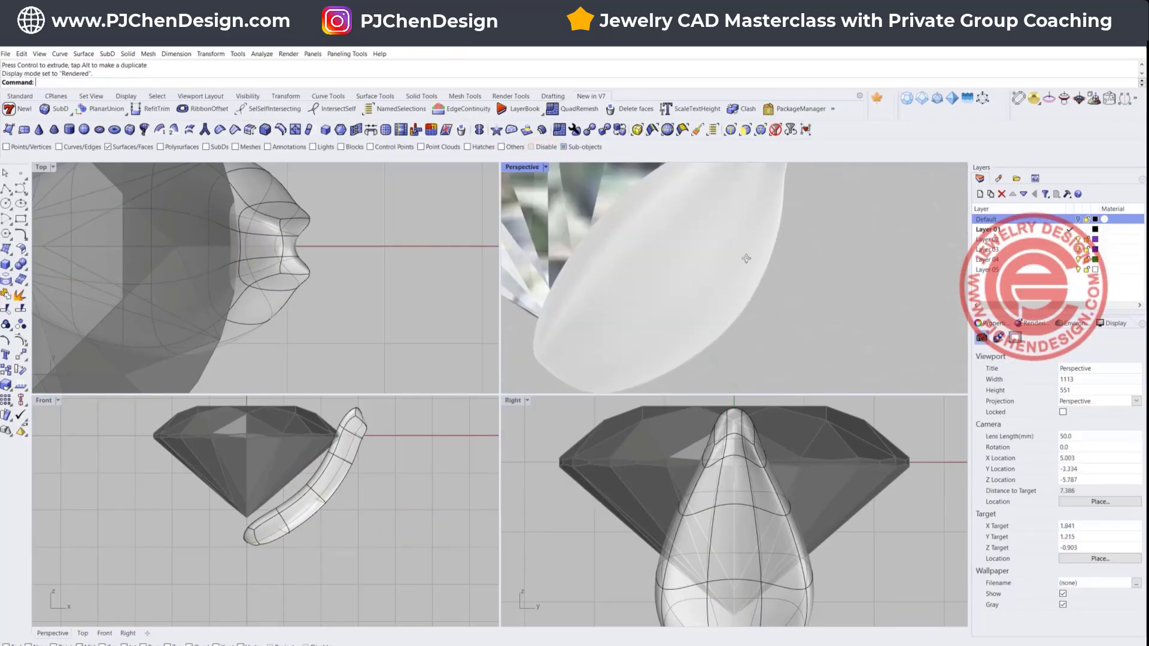
{"action": "scroll", "coordinate": [746, 258], "scroll_direction": "down", "scroll_amount": 8}
{"action": "right_click_drag", "start_coordinate": [755, 200], "coordinate": [724, 246]}
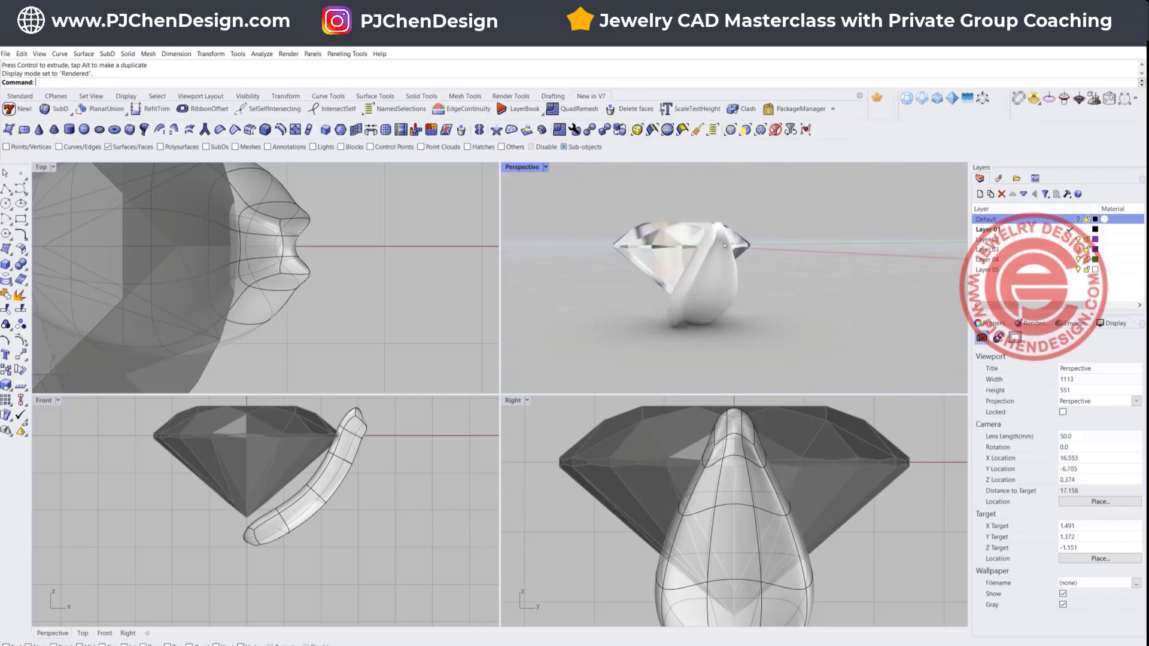
{"action": "scroll", "coordinate": [684, 243], "scroll_direction": "up", "scroll_amount": 5}
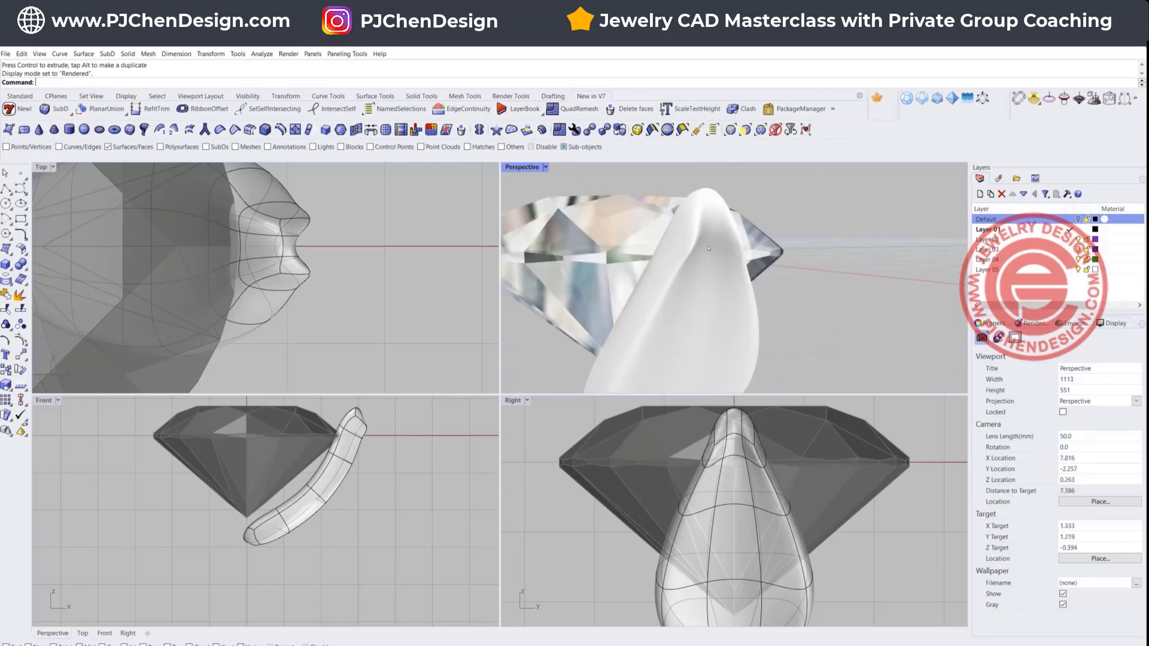
{"action": "scroll", "coordinate": [708, 248], "scroll_direction": "down", "scroll_amount": 8}
{"action": "mouse_move", "coordinate": [707, 350]}
{"action": "right_mouse_down"}
{"action": "mouse_move", "coordinate": [701, 326]}
{"action": "mouse_move", "coordinate": [773, 330]}
{"action": "mouse_move", "coordinate": [694, 345]}
{"action": "right_mouse_up"}
- Undo the last two face moves on the petal and return the Perspective view to Ghosted display
{"action": "key", "text": "ctrl+z"}
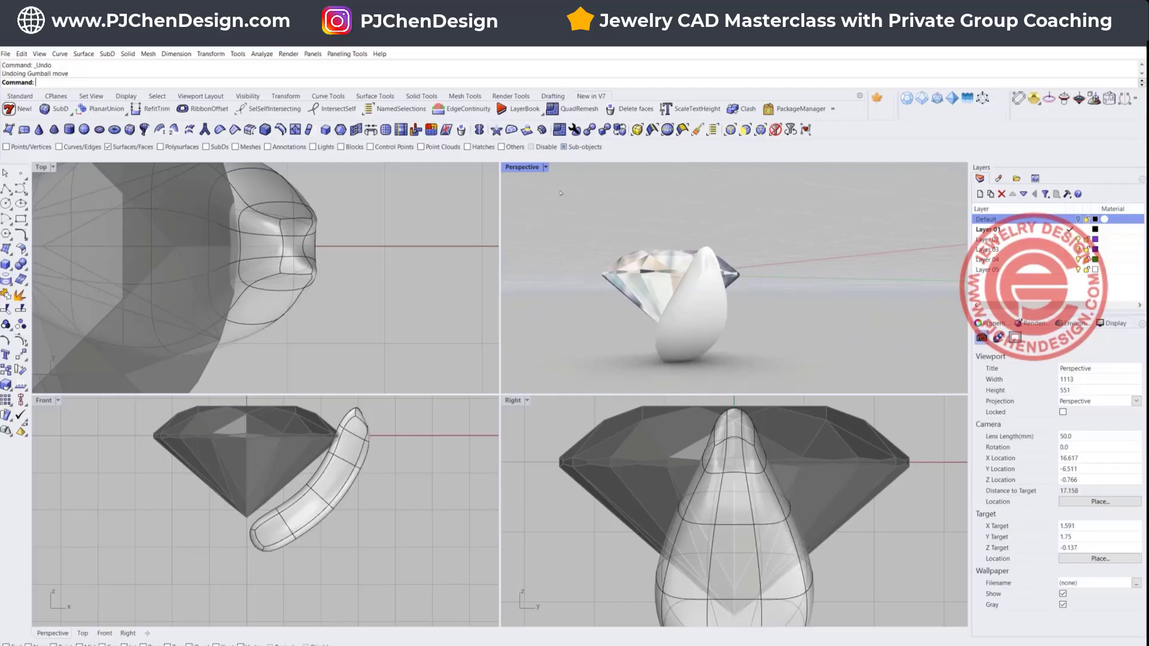
{"action": "left_click", "coordinate": [545, 167]}
{"action": "left_click", "coordinate": [539, 239]}
{"action": "scroll", "coordinate": [758, 304], "scroll_direction": "up", "scroll_amount": 5}
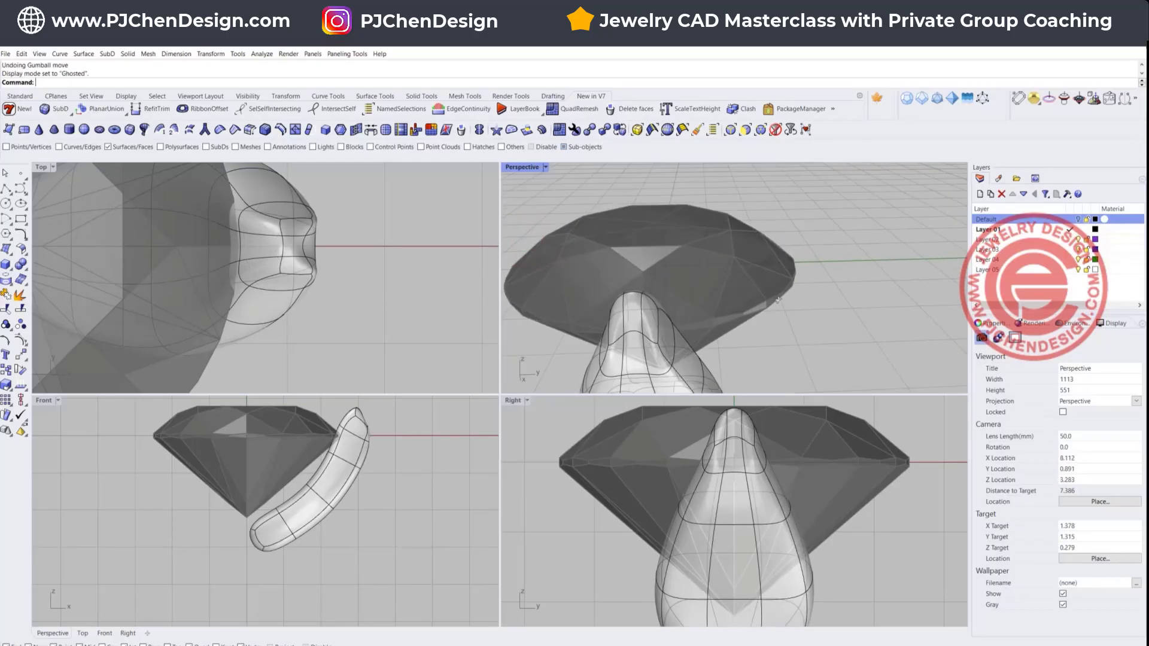
{"action": "key", "text": "ctrl+z"}
{"action": "right_click_drag", "start_coordinate": [725, 363], "coordinate": [666, 311]}
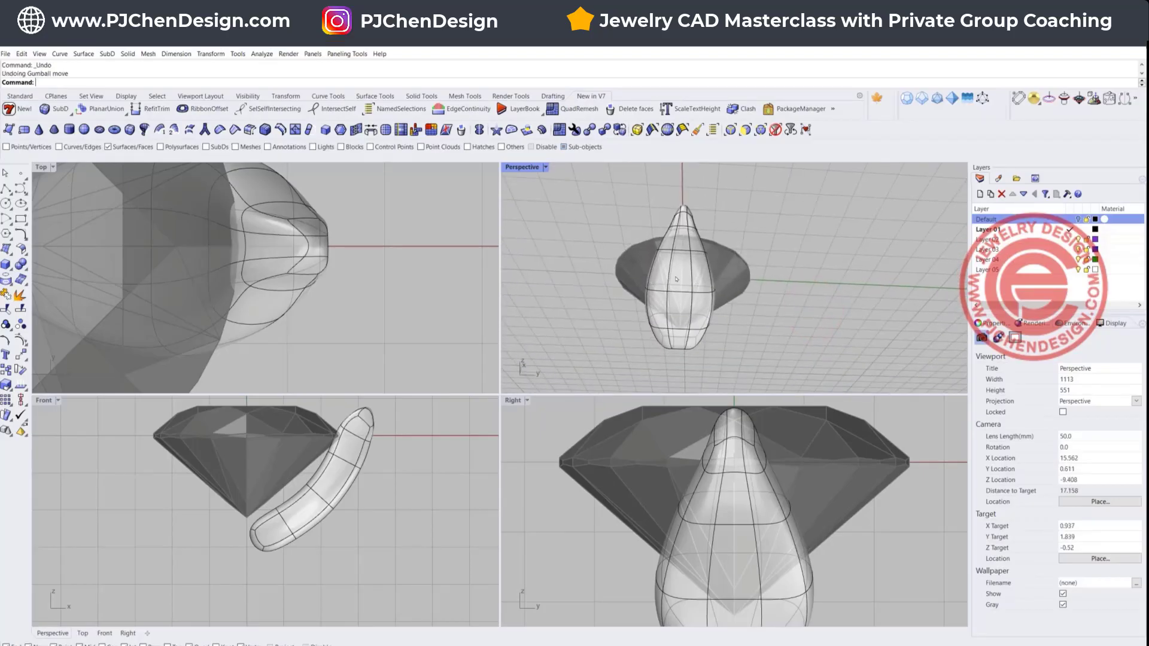
- Start Bridge on the SubD petal and choose the three middle faces down its outer side as the first set
{"action": "right_click_drag", "start_coordinate": [743, 319], "coordinate": [725, 339]}
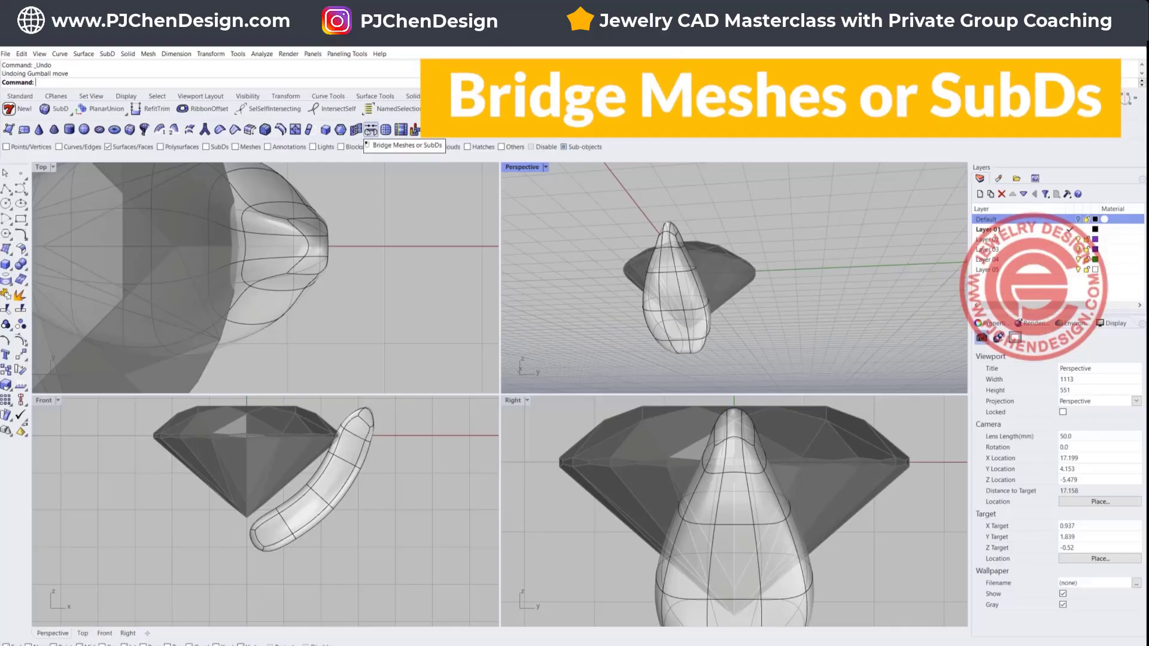
{"action": "left_click", "coordinate": [370, 130]}
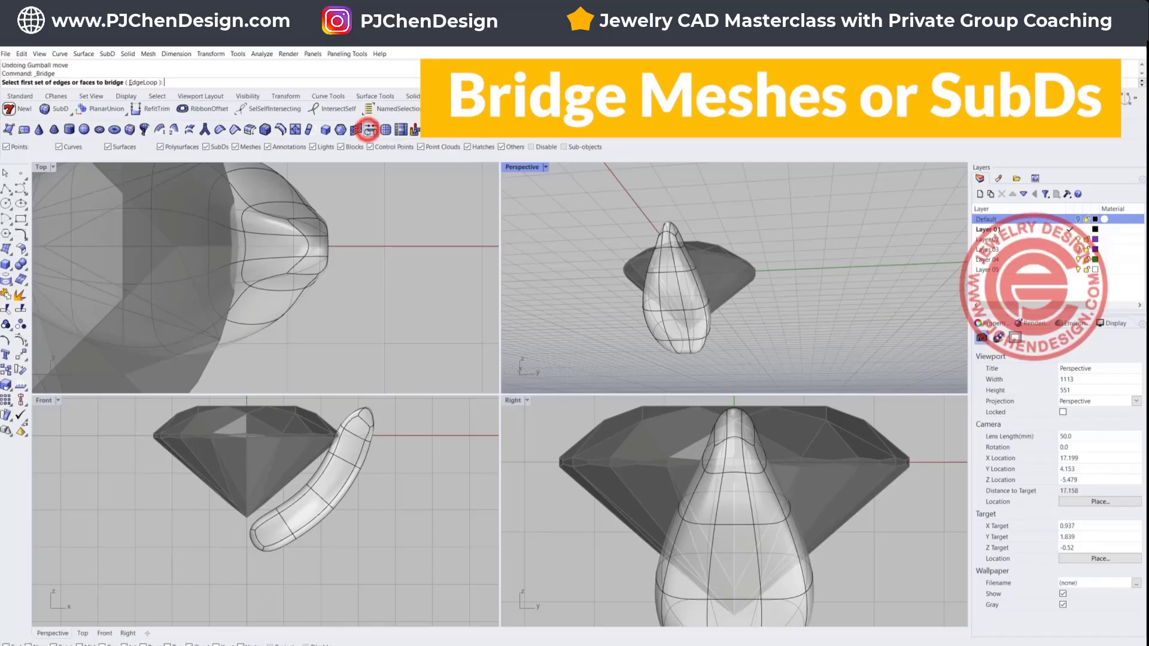
{"action": "mouse_move", "coordinate": [680, 286]}
{"action": "right_mouse_down"}
{"action": "mouse_move", "coordinate": [697, 245]}
{"action": "mouse_move", "coordinate": [706, 254]}
{"action": "mouse_move", "coordinate": [682, 305]}
{"action": "right_mouse_up"}
{"action": "left_click", "coordinate": [687, 366]}
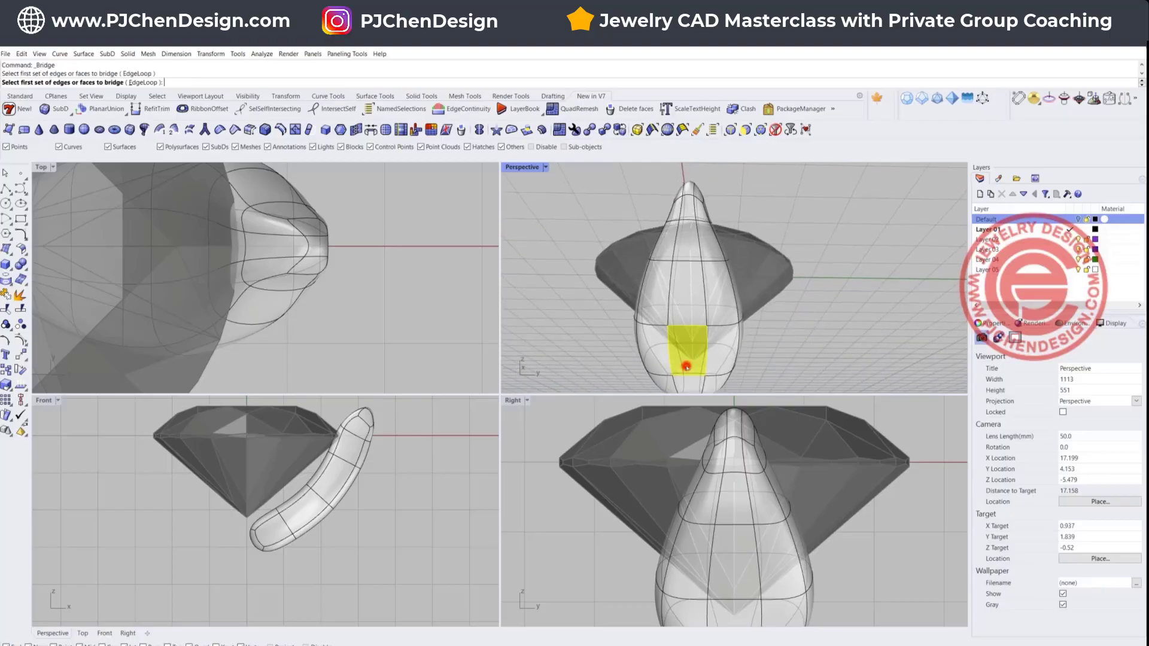
{"action": "left_click", "coordinate": [683, 291]}
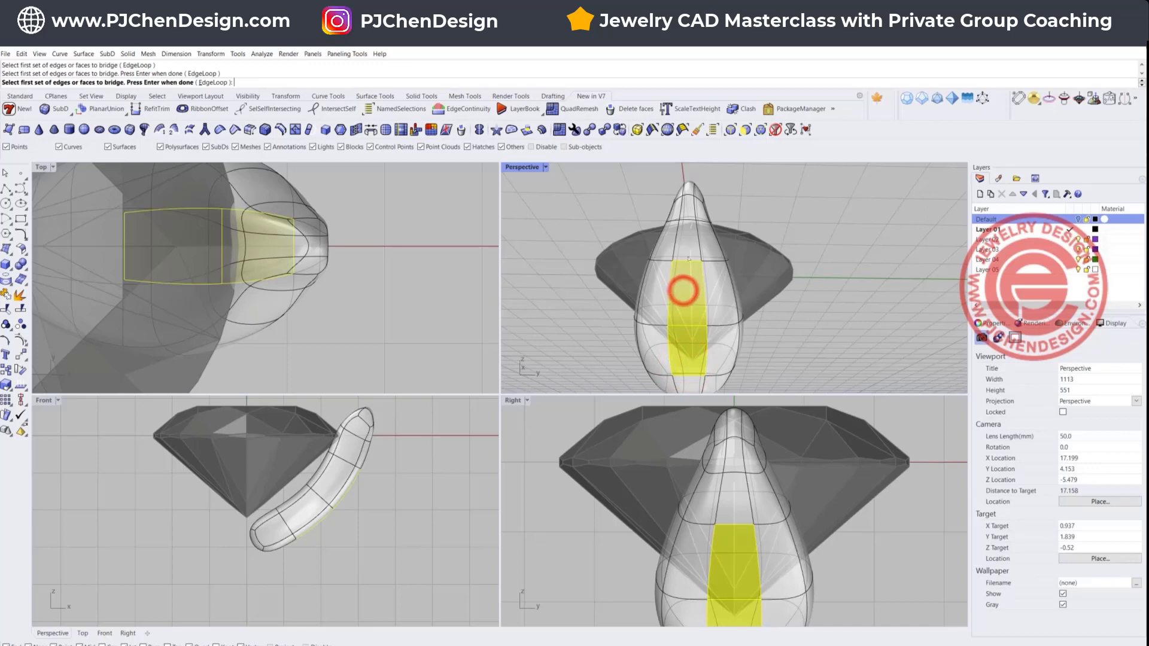
{"action": "left_click", "coordinate": [685, 239]}
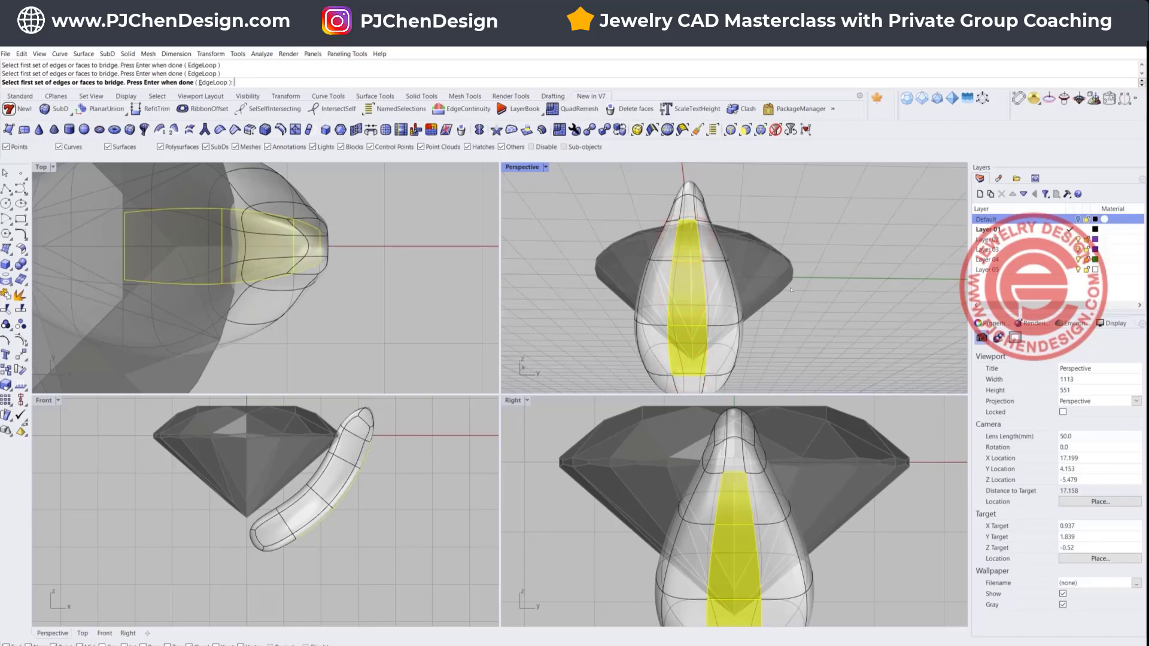
{"action": "key", "text": "Return"}
- Choose the three matching middle faces on the petal's gemstone-facing side as the second set to bridge
{"action": "right_click_drag", "start_coordinate": [838, 301], "coordinate": [704, 346]}
{"action": "scroll", "coordinate": [740, 321], "scroll_direction": "up", "scroll_amount": 3}
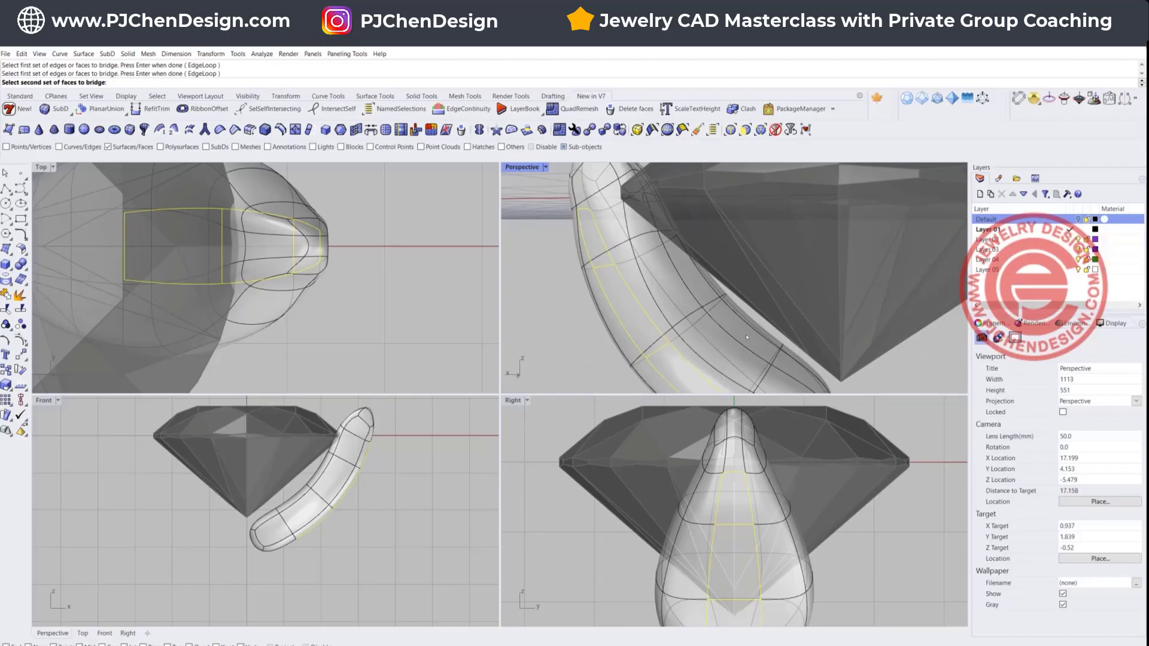
{"action": "left_click", "coordinate": [746, 337]}
{"action": "left_click", "coordinate": [698, 285]}
{"action": "right_click_drag", "start_coordinate": [699, 285], "coordinate": [717, 249]}
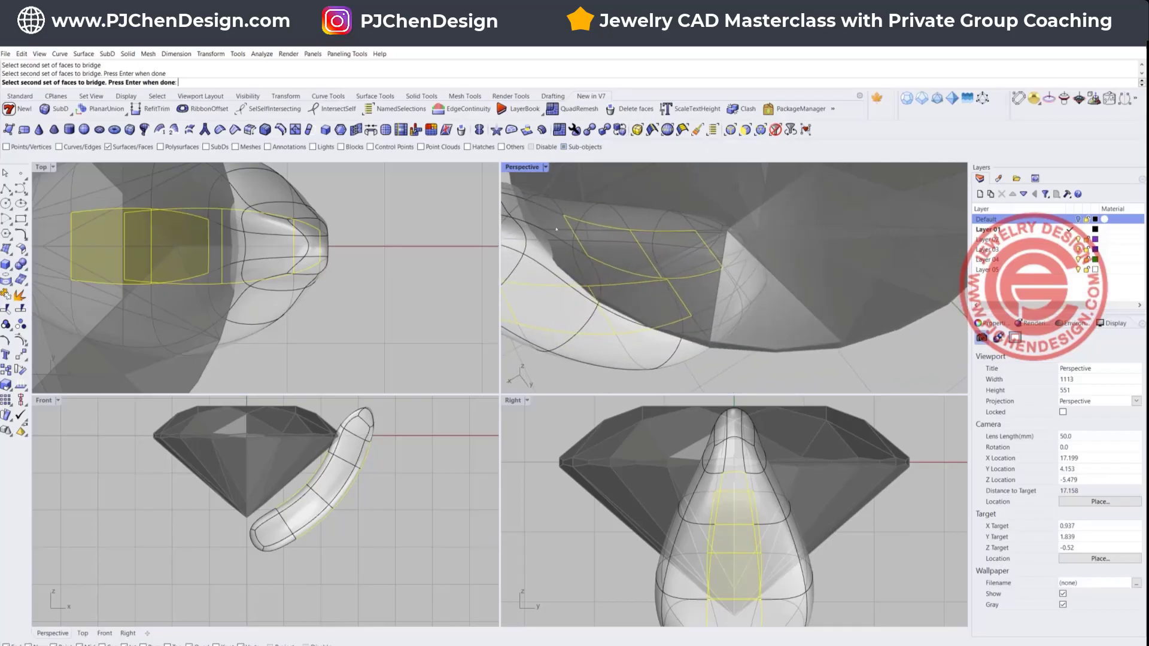
{"action": "right_click_drag", "start_coordinate": [557, 229], "coordinate": [649, 247]}
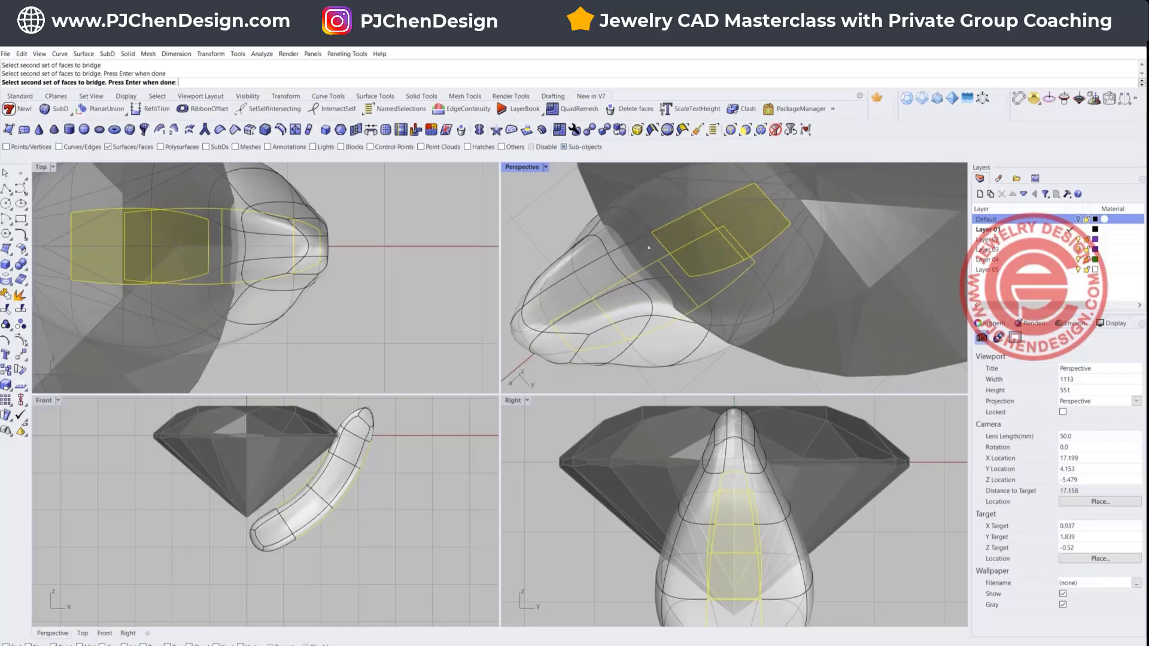
{"action": "left_click", "coordinate": [618, 260]}
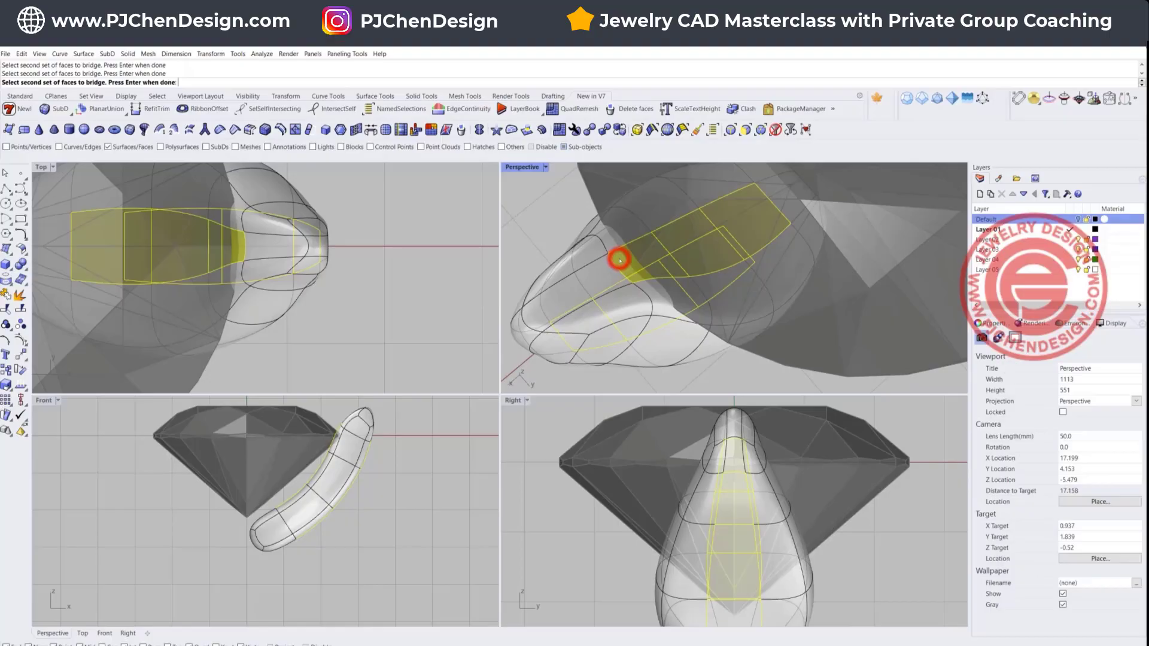
{"action": "scroll", "coordinate": [701, 298], "scroll_direction": "down", "scroll_amount": 6}
{"action": "right_click", "coordinate": [701, 298]}
{"action": "right_click_drag", "start_coordinate": [701, 298], "coordinate": [767, 220]}
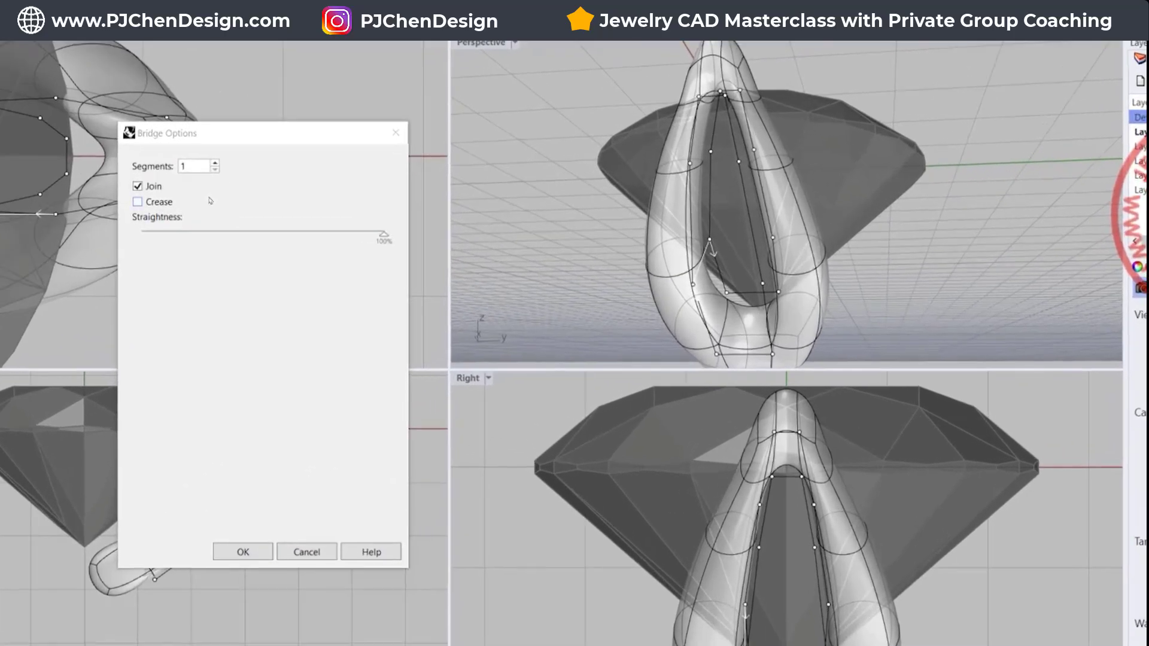
- Create the bridge through the petal with 2 segments, joined, without crease and at 100% straightness
{"action": "left_click", "coordinate": [215, 163]}
{"action": "left_click", "coordinate": [215, 163]}
{"action": "left_click", "coordinate": [215, 163]}
{"action": "left_click", "coordinate": [214, 164]}
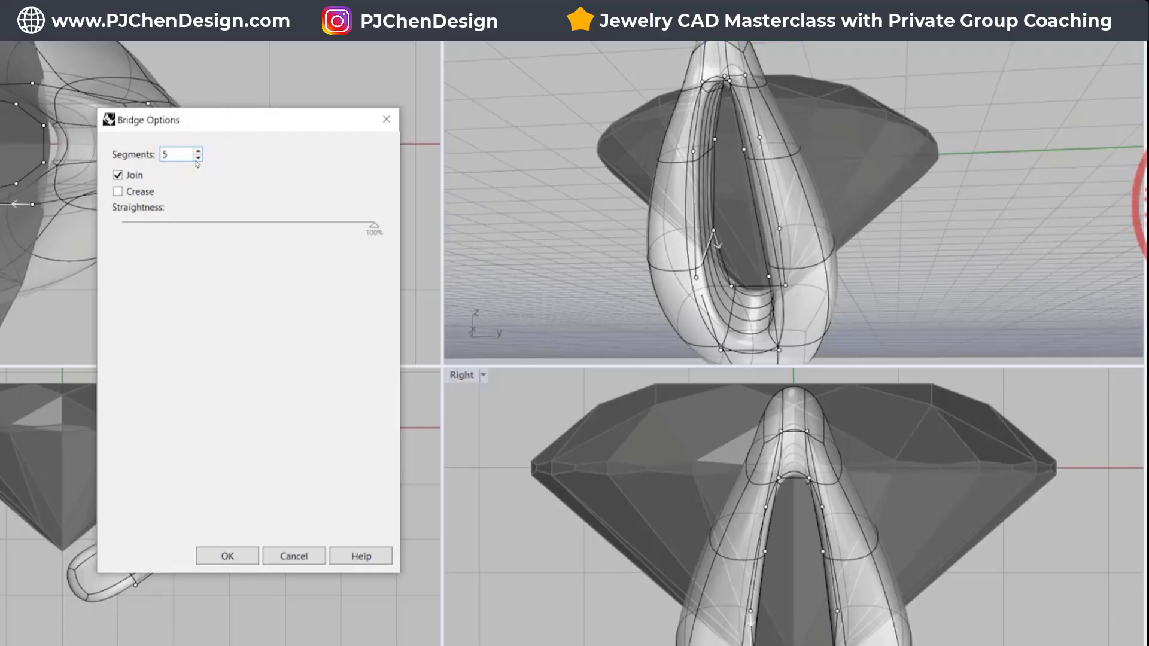
{"action": "left_click", "coordinate": [197, 158]}
{"action": "left_click", "coordinate": [198, 158]}
{"action": "left_click", "coordinate": [197, 158]}
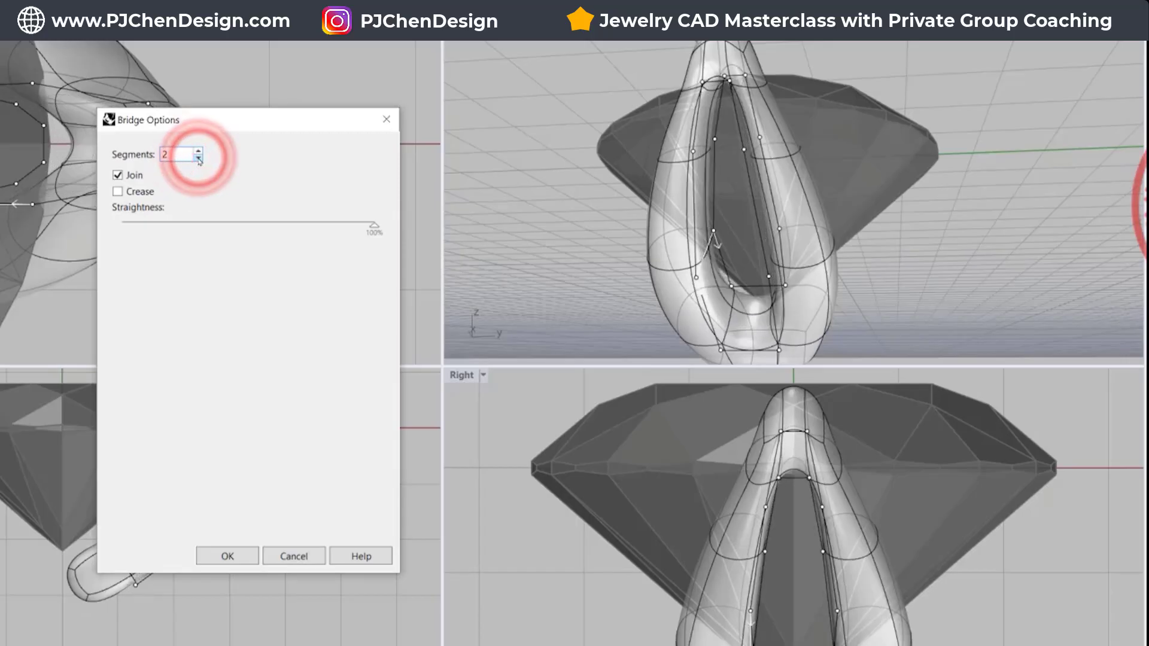
{"action": "mouse_move", "coordinate": [720, 228]}
{"action": "right_mouse_down"}
{"action": "mouse_move", "coordinate": [726, 249]}
{"action": "mouse_move", "coordinate": [713, 241]}
{"action": "right_mouse_up"}
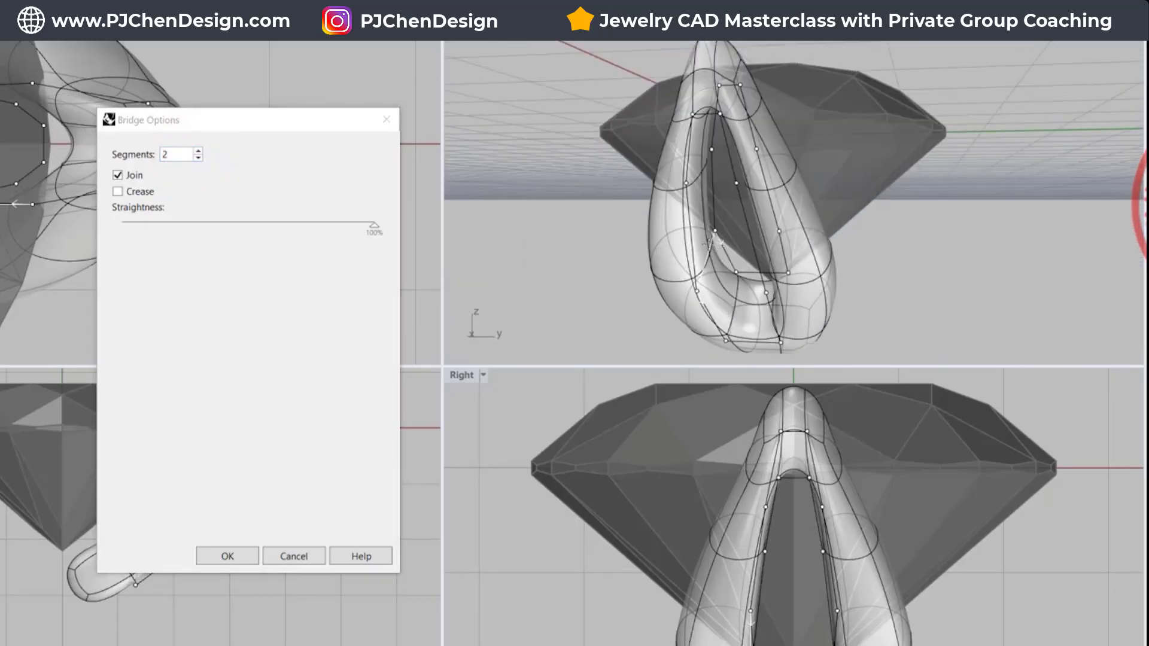
{"action": "left_click", "coordinate": [208, 556]}
{"action": "right_click_drag", "start_coordinate": [903, 306], "coordinate": [706, 346]}
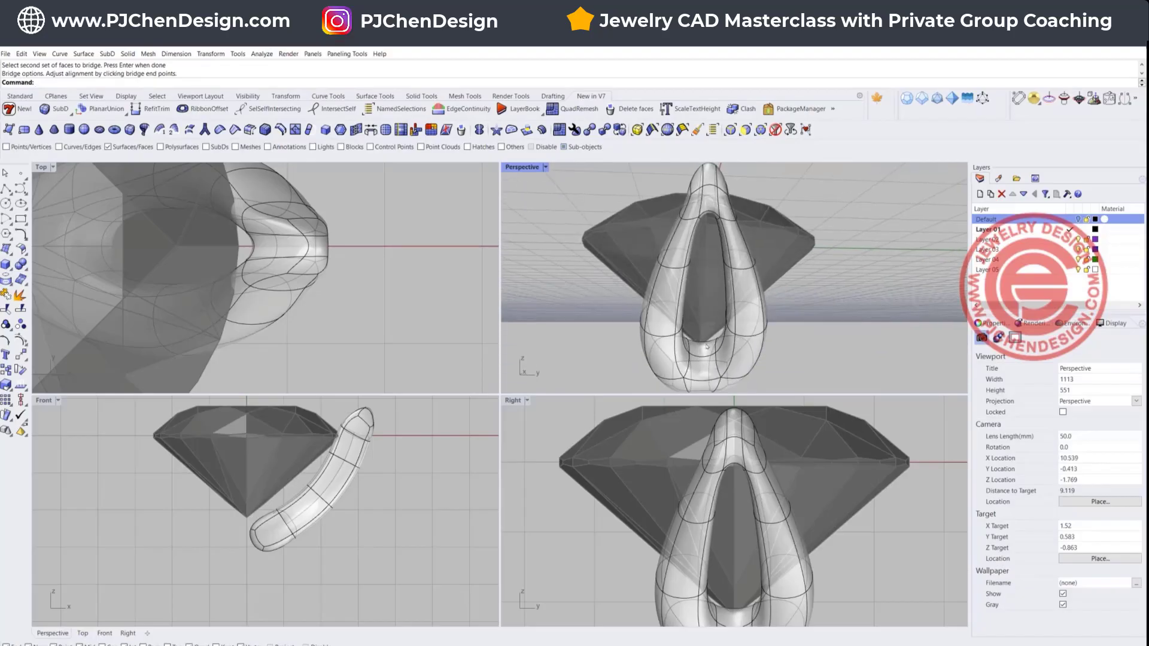
- Limit selection to edges and scale the middle edge loop inside the petal's opening down uniformly in 3D
{"action": "scroll", "coordinate": [706, 346], "scroll_direction": "up", "scroll_amount": 3}
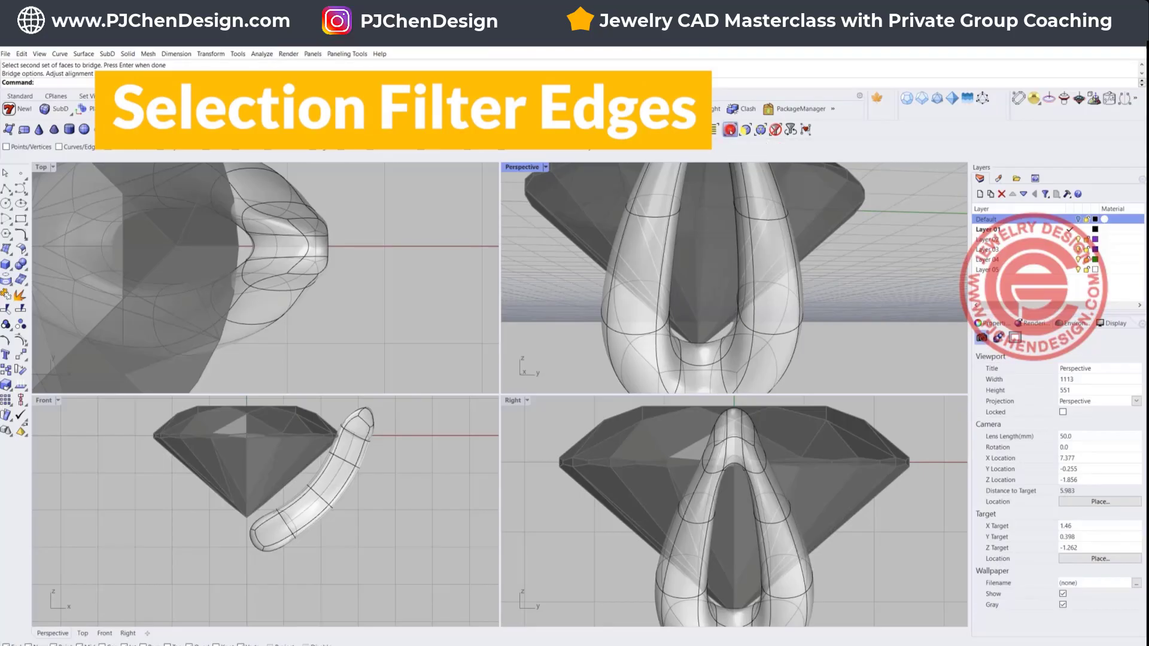
{"action": "left_click", "coordinate": [730, 129]}
{"action": "left_click", "coordinate": [705, 363]}
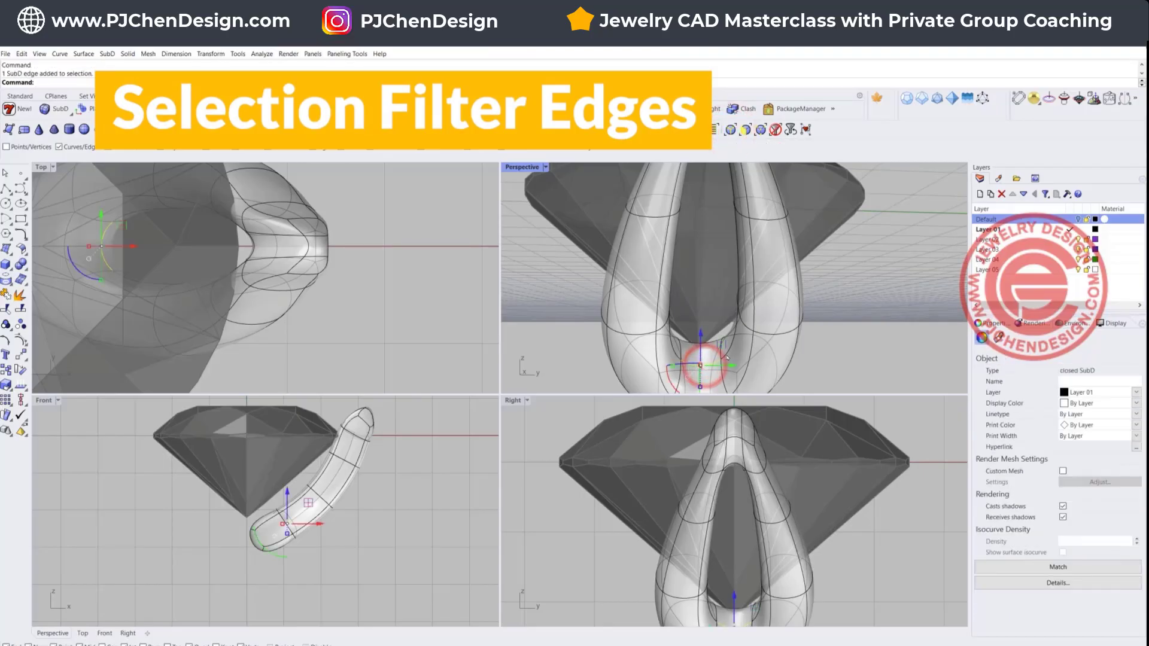
{"action": "double_click", "coordinate": [727, 353]}
{"action": "scroll", "coordinate": [727, 354], "scroll_direction": "down", "scroll_amount": 5}
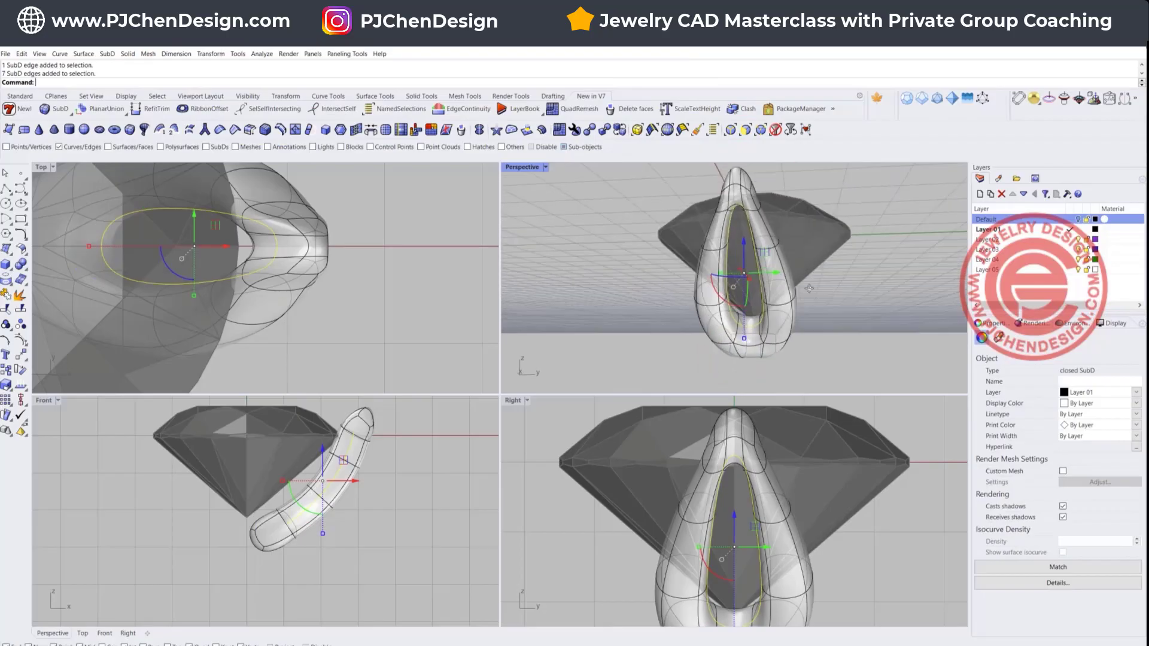
{"action": "scroll", "coordinate": [286, 492], "scroll_direction": "up", "scroll_amount": 3}
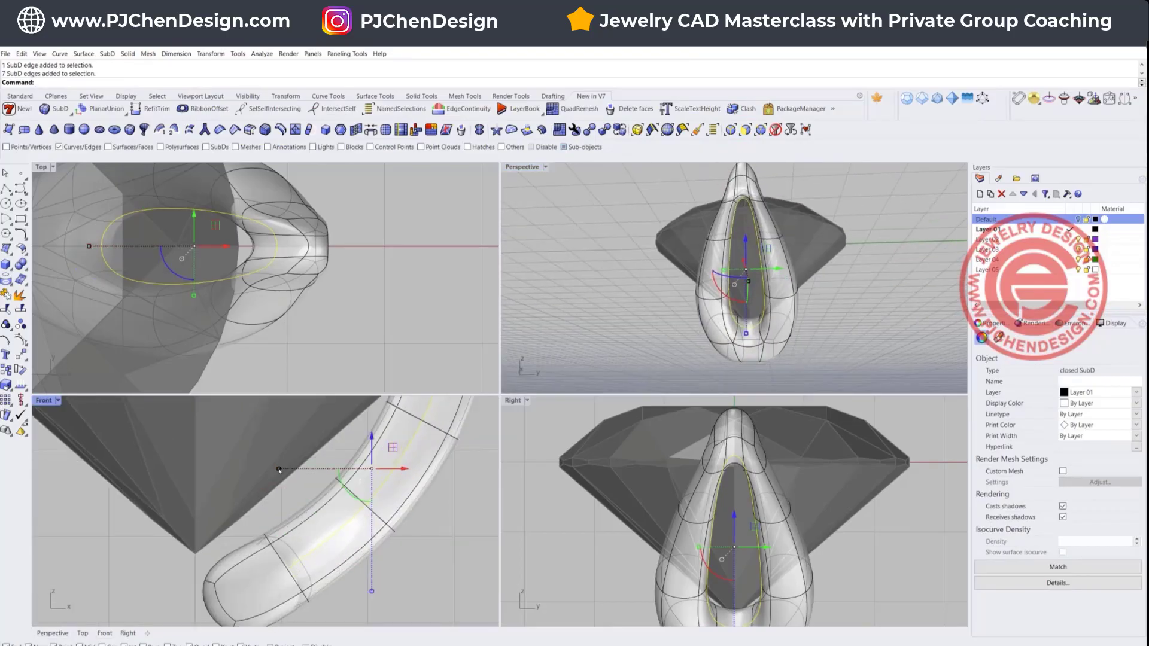
{"action": "left_click_drag", "start_coordinate": [278, 468], "coordinate": [320, 486]}
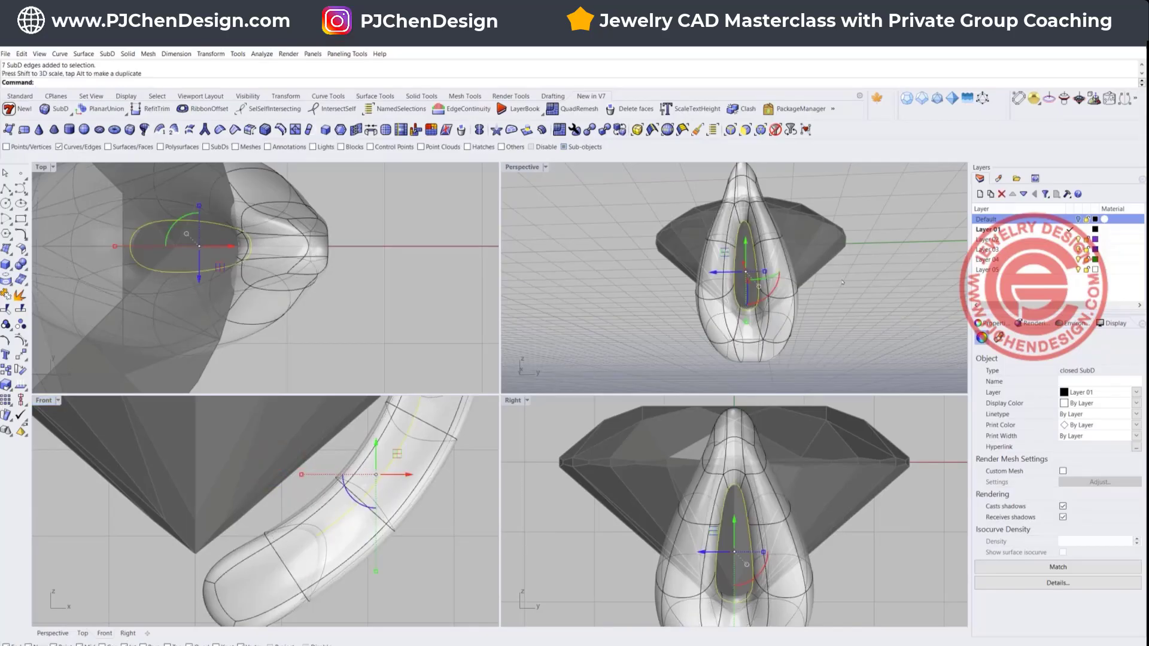
{"action": "right_click_drag", "start_coordinate": [842, 282], "coordinate": [777, 306]}
{"action": "left_click", "coordinate": [397, 333]}
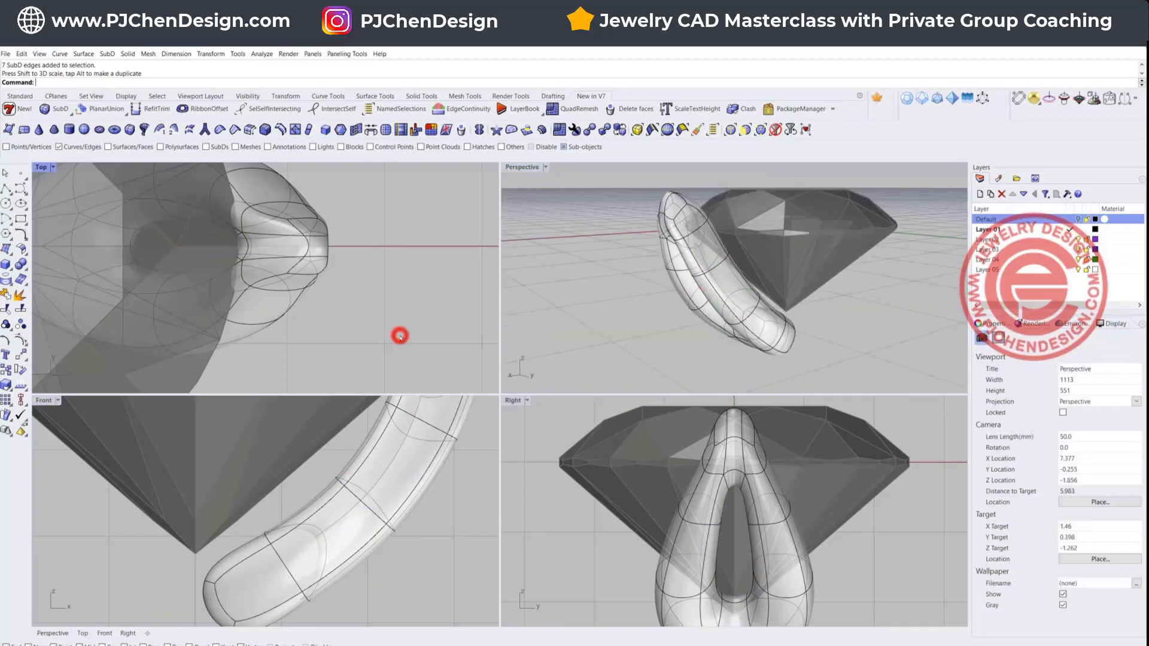
- Limit selection to faces and move the petal's lower end face along X to extend it past the gemstone's point
{"action": "right_click_drag", "start_coordinate": [664, 257], "coordinate": [651, 249]}
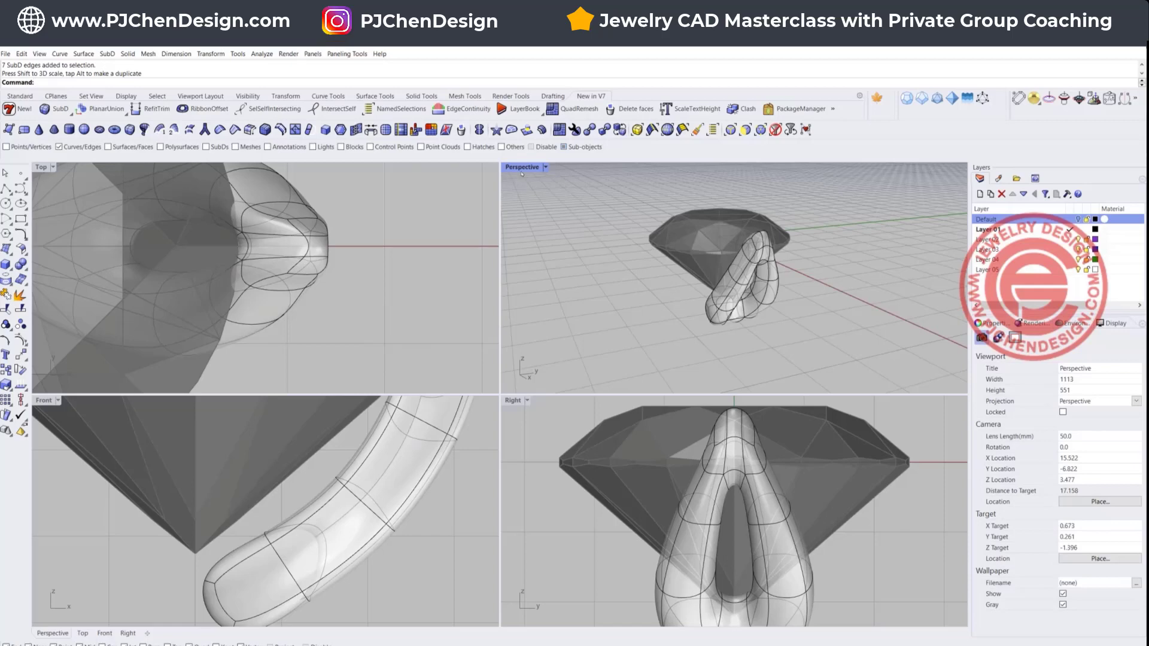
{"action": "right_click_drag", "start_coordinate": [540, 237], "coordinate": [794, 304]}
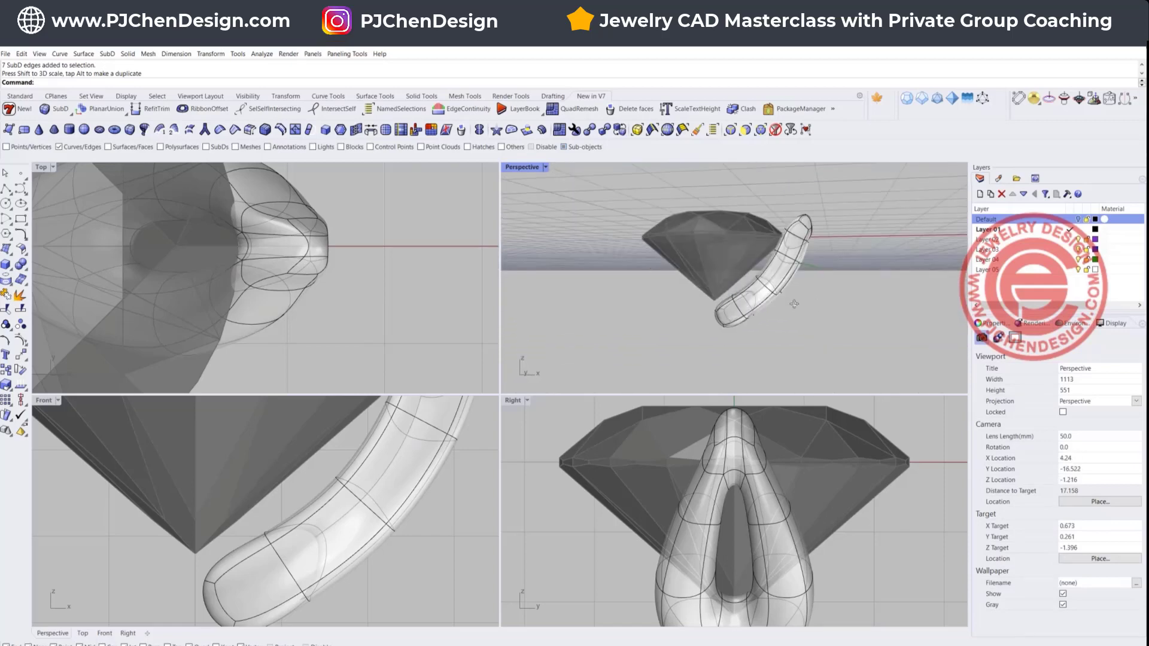
{"action": "scroll", "coordinate": [219, 580], "scroll_direction": "up", "scroll_amount": 5}
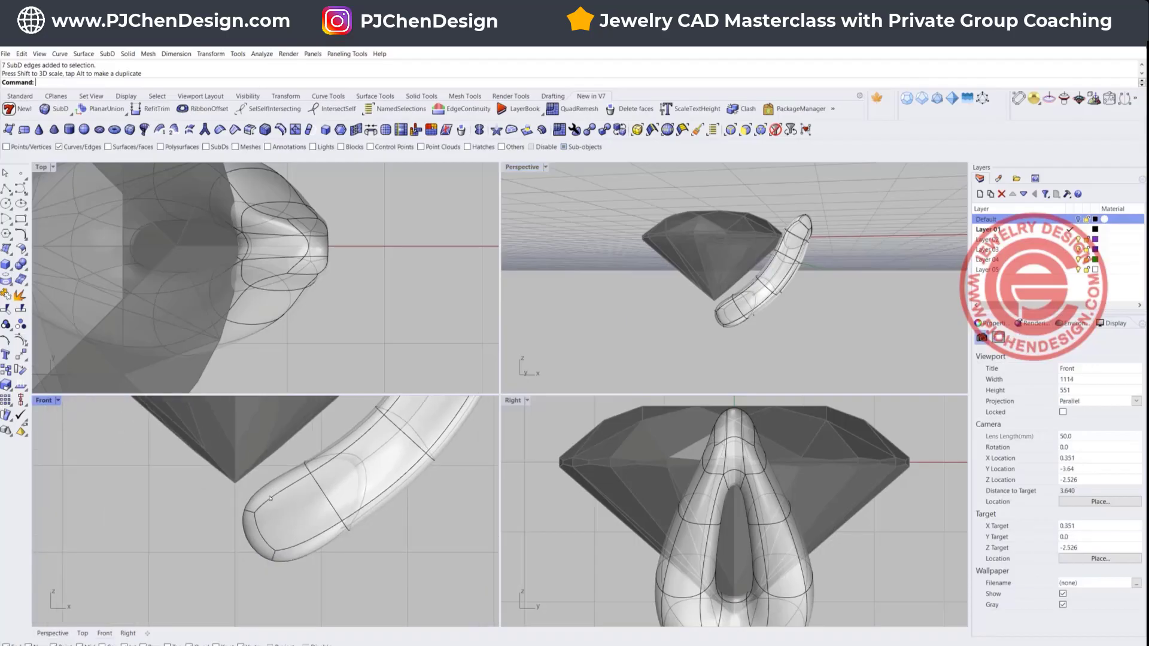
{"action": "left_click", "coordinate": [744, 129]}
{"action": "left_click", "coordinate": [243, 531]}
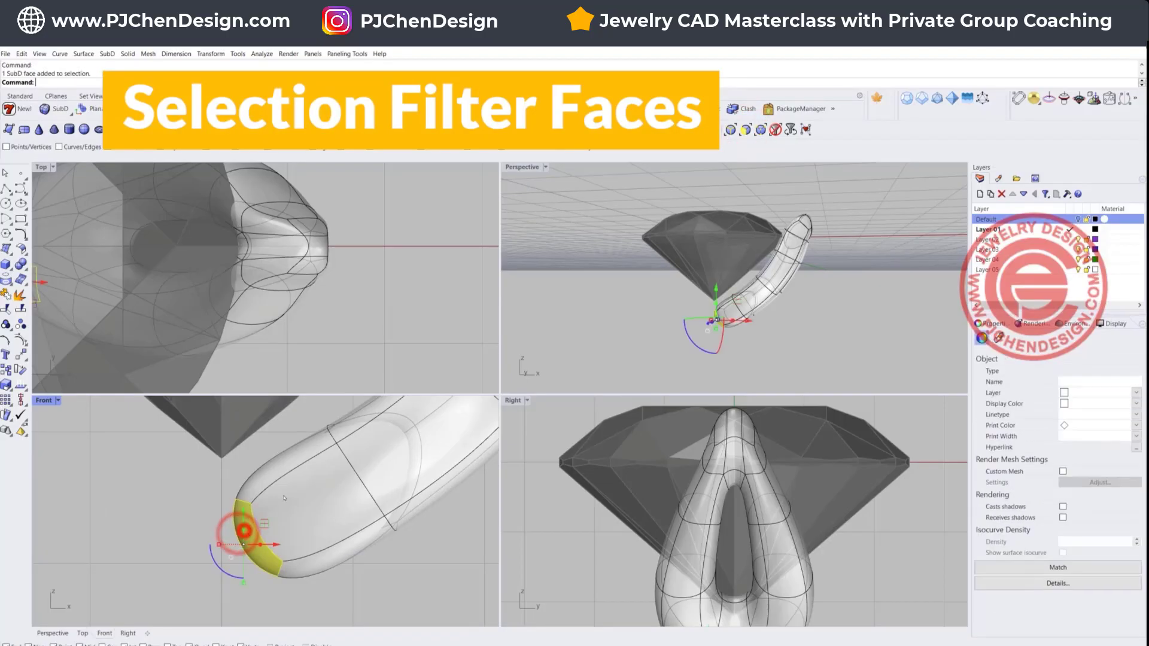
{"action": "left_click_drag", "start_coordinate": [277, 545], "coordinate": [240, 550]}
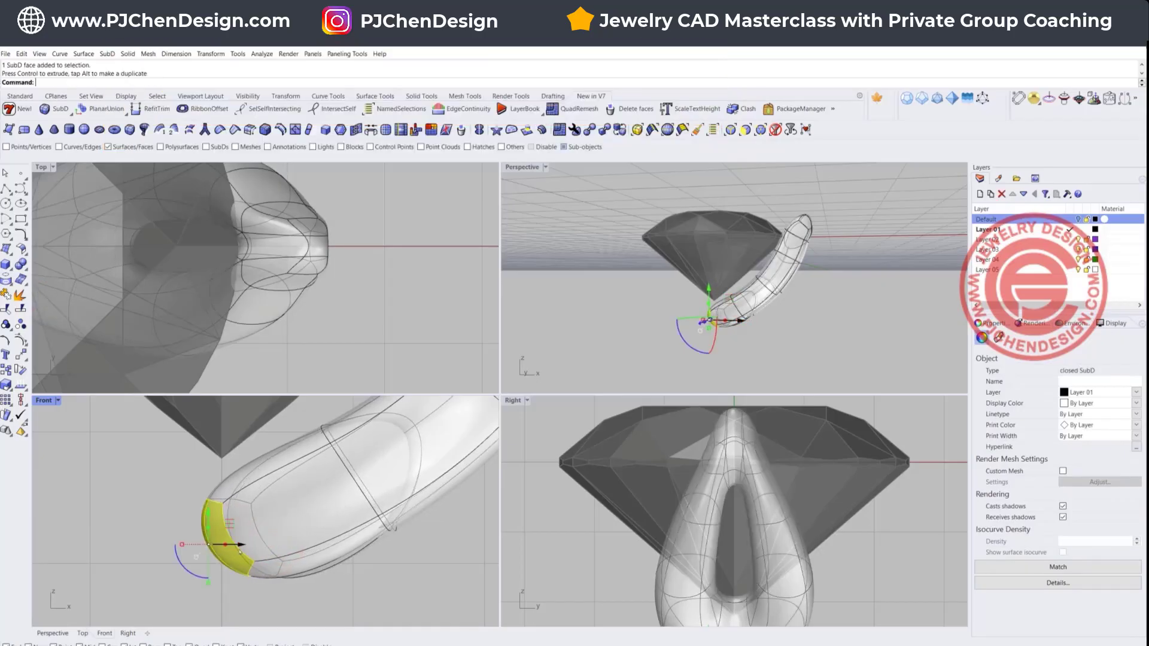
{"action": "left_click", "coordinate": [164, 504]}
{"action": "left_click", "coordinate": [630, 296]}
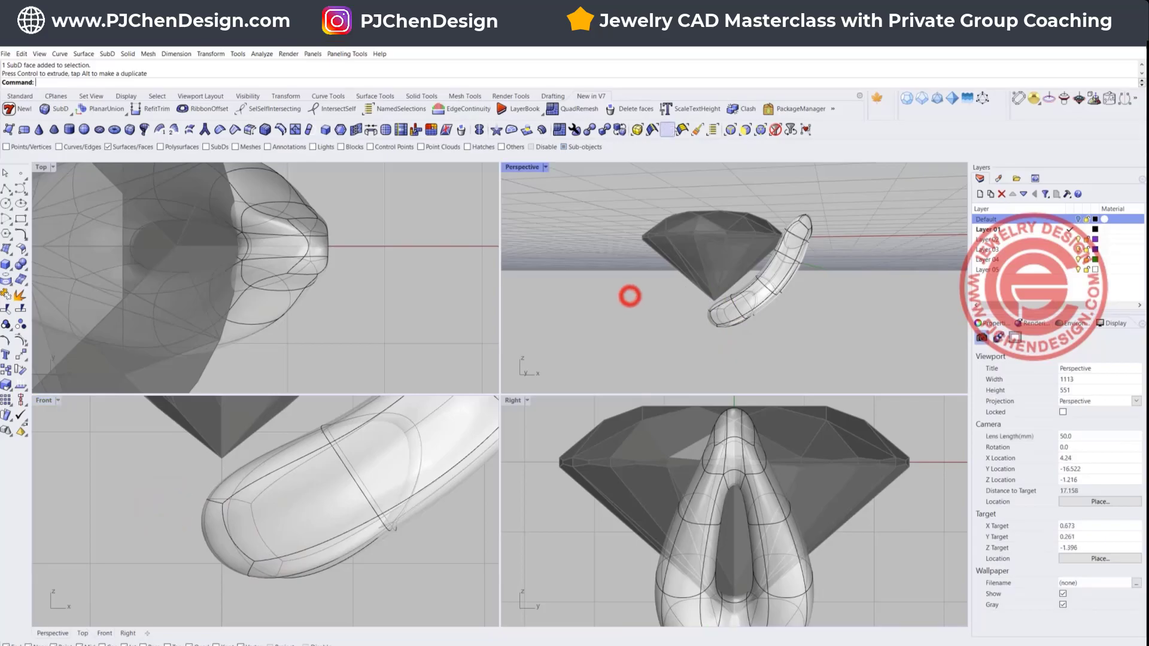
- Reset the selection filter to allow whole objects and check that the complete petal can be selected
{"action": "left_click", "coordinate": [775, 129]}
{"action": "left_click", "coordinate": [785, 243]}
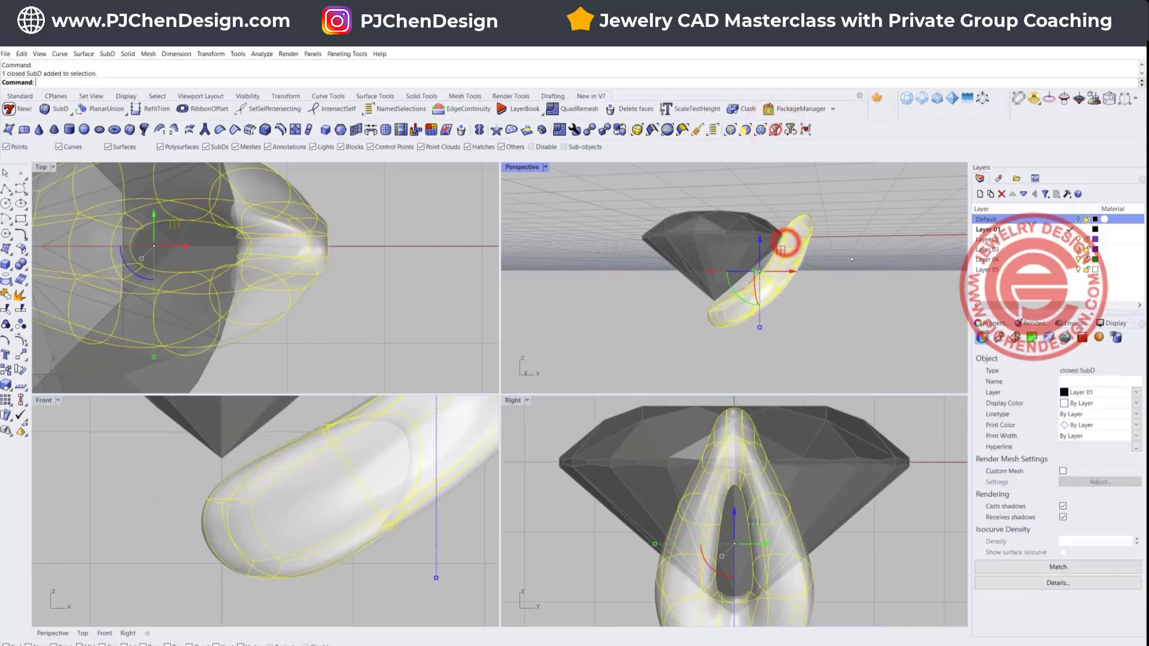
{"action": "right_click_drag", "start_coordinate": [786, 243], "coordinate": [823, 337]}
{"action": "left_click", "coordinate": [824, 337]}
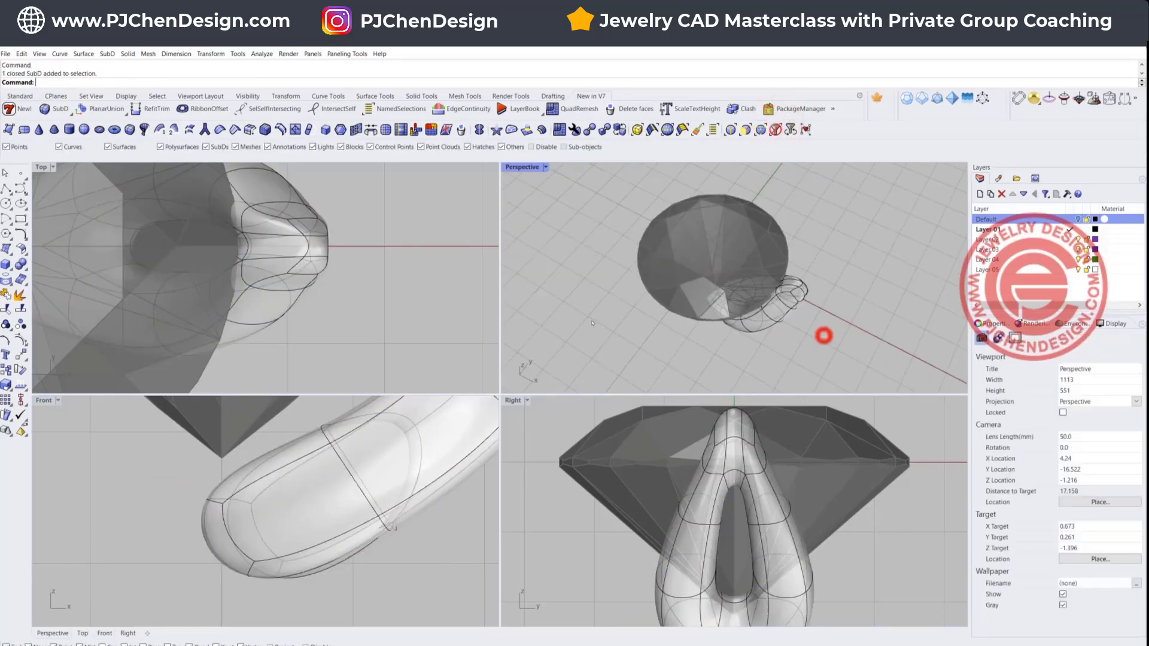
{"action": "scroll", "coordinate": [323, 266], "scroll_direction": "down", "scroll_amount": 14}
- Polar array the petal in the Top view around the origin with 6 items over 360 degrees
{"action": "left_click", "coordinate": [317, 257]}
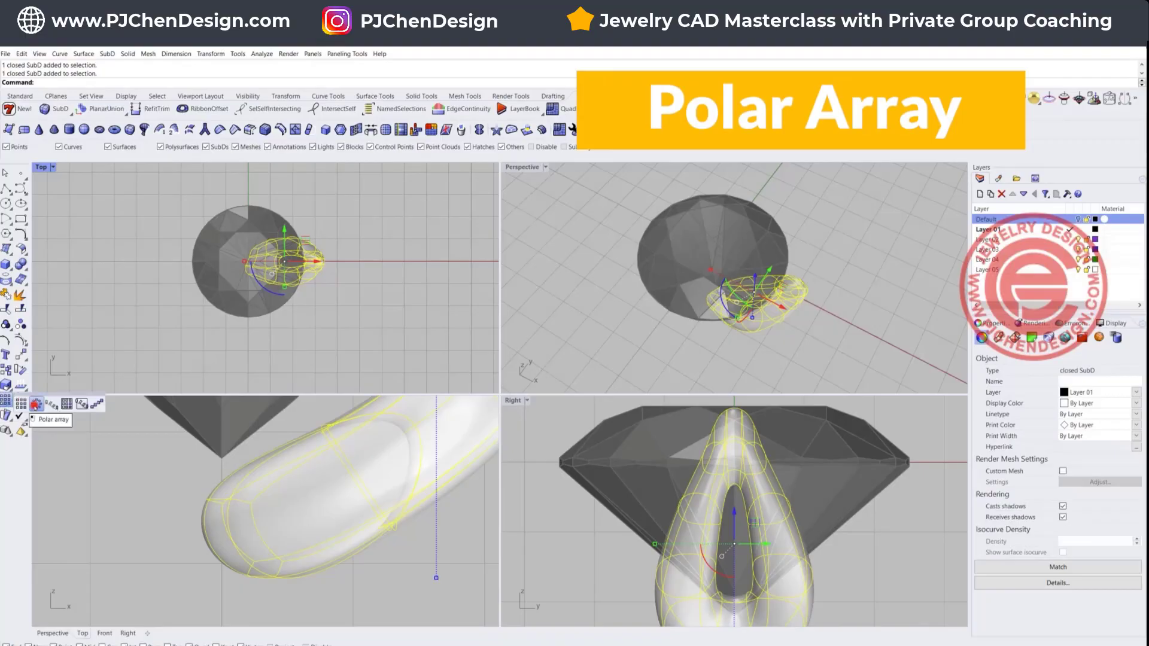
{"action": "left_click", "coordinate": [35, 405]}
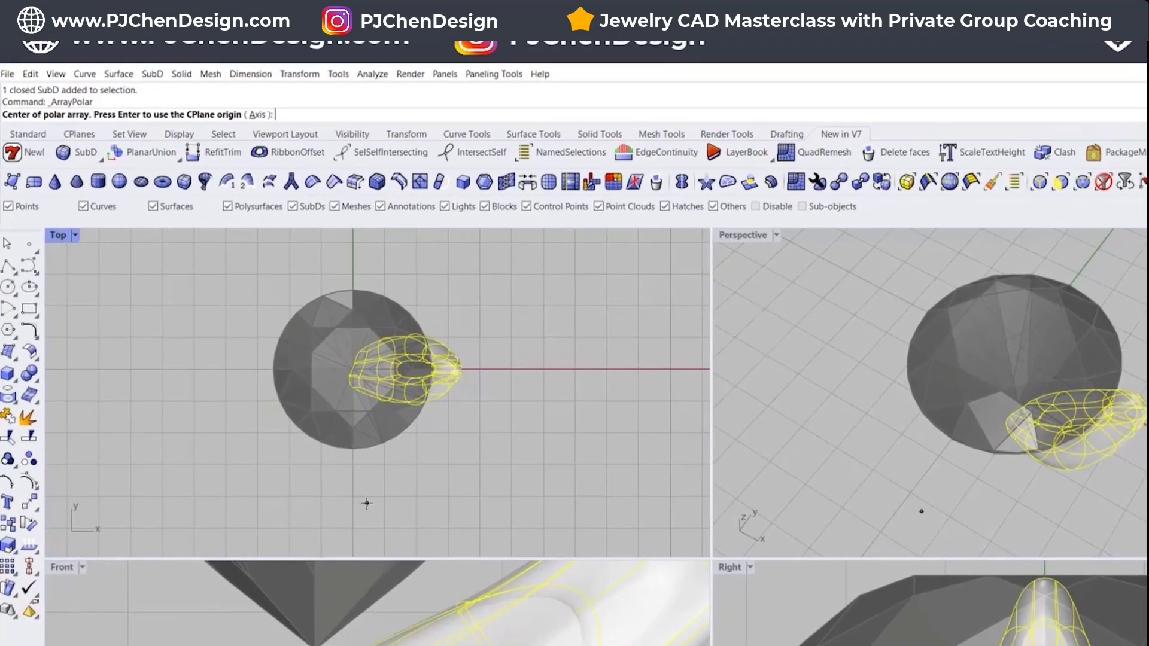
{"action": "type", "text": "0"}
{"action": "key", "text": "Return"}
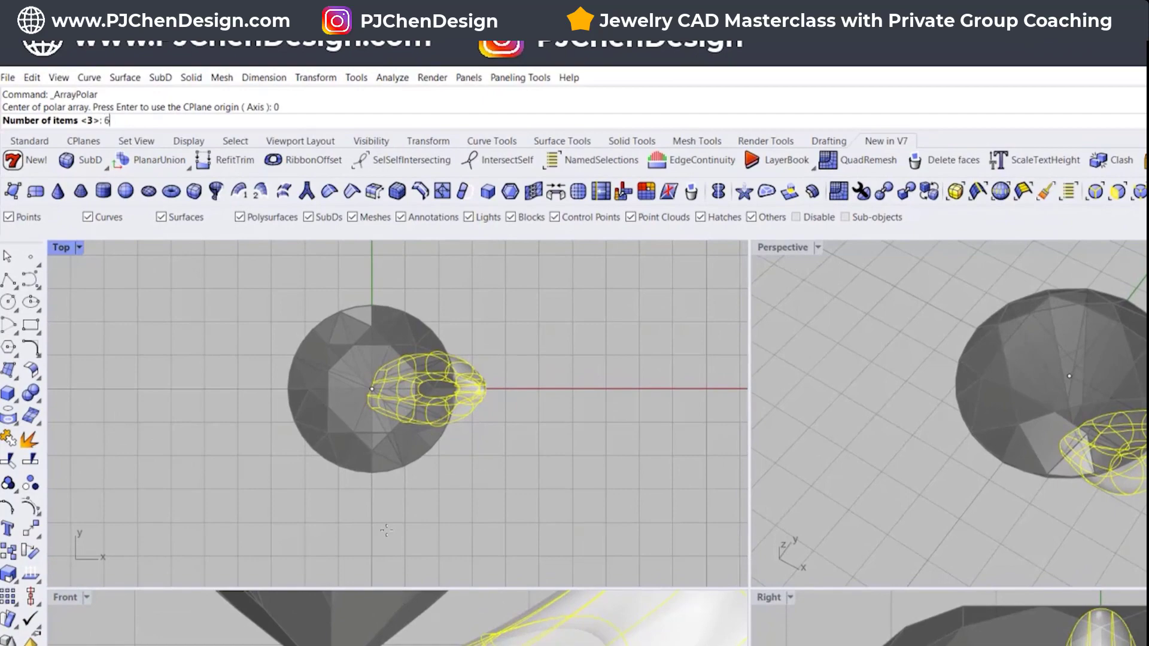
{"action": "type", "text": "6"}
{"action": "key", "text": "Return"}
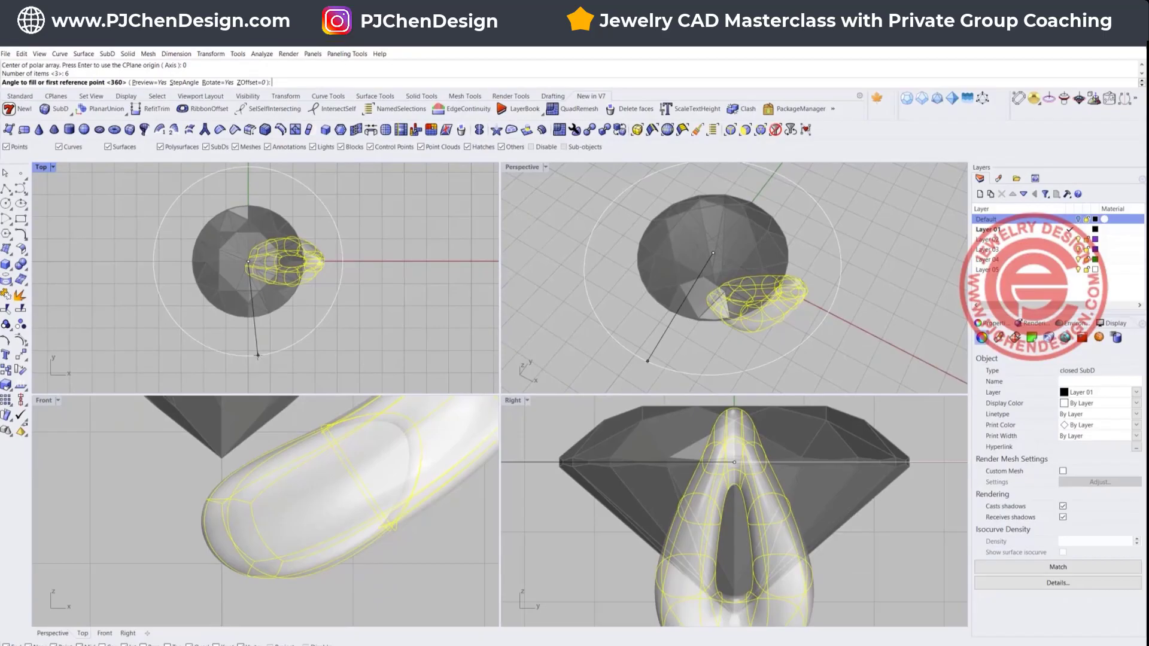
{"action": "key", "text": "Return"}
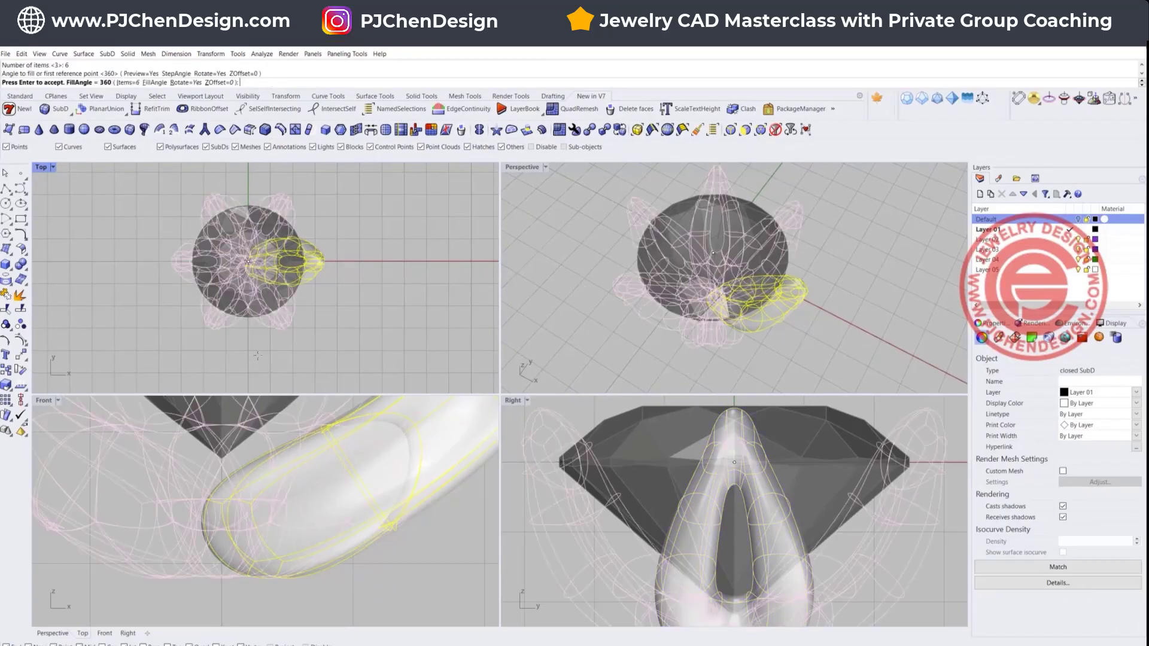
{"action": "key", "text": "Return"}
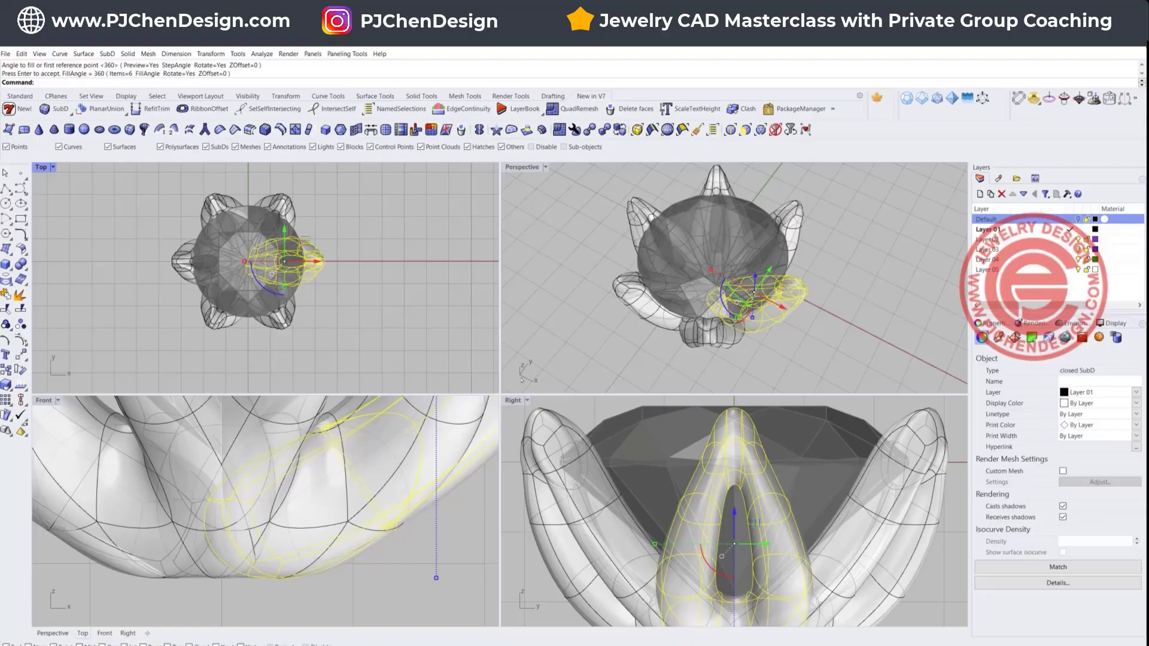
- Maximize the Perspective view, set it to Rendered display and examine the finished petal setting around the gemstone
{"action": "left_click", "coordinate": [587, 341]}
{"action": "right_click_drag", "start_coordinate": [587, 341], "coordinate": [750, 257]}
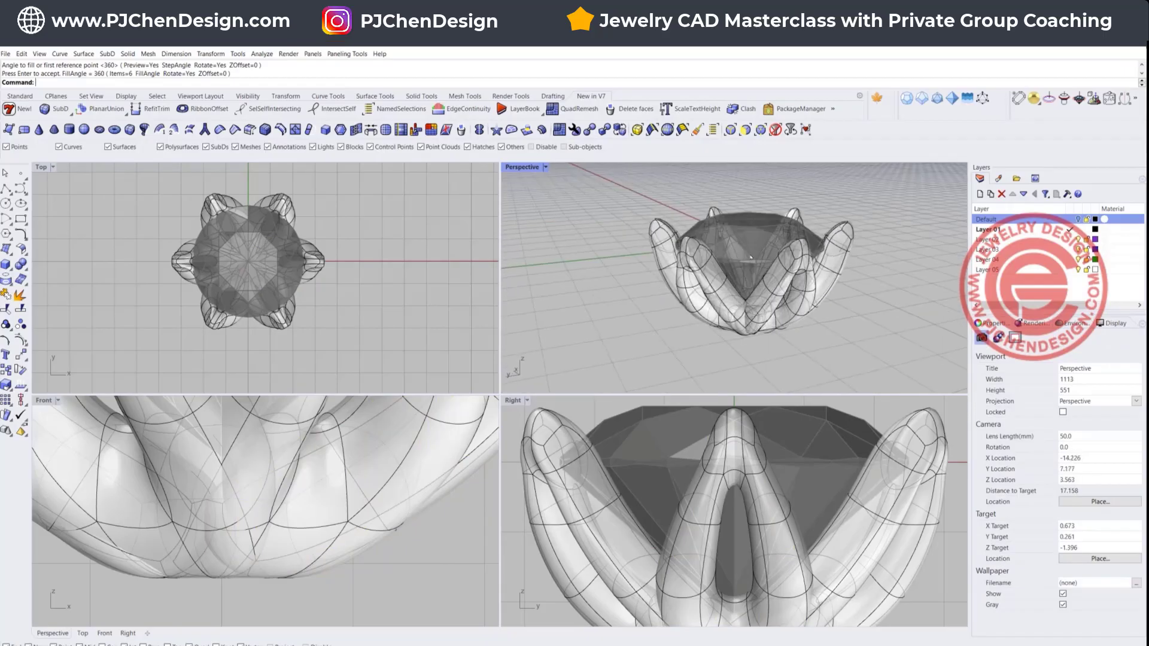
{"action": "double_click", "coordinate": [519, 168]}
{"action": "right_click_drag", "start_coordinate": [383, 171], "coordinate": [127, 181]}
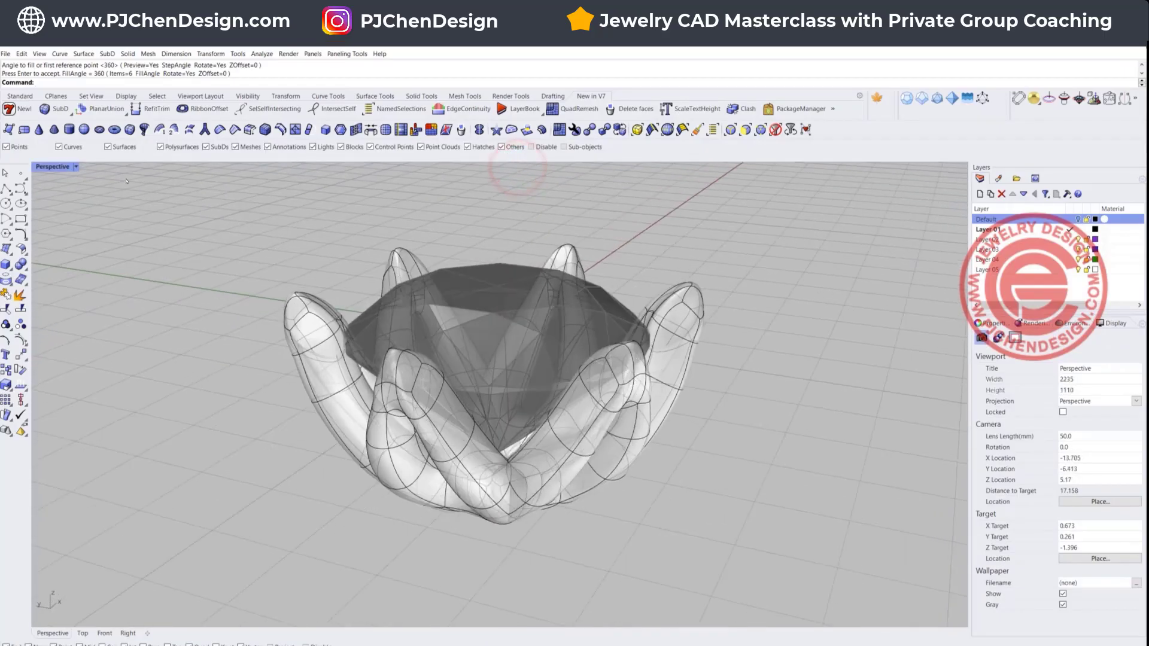
{"action": "left_click", "coordinate": [76, 166]}
{"action": "left_click", "coordinate": [80, 236]}
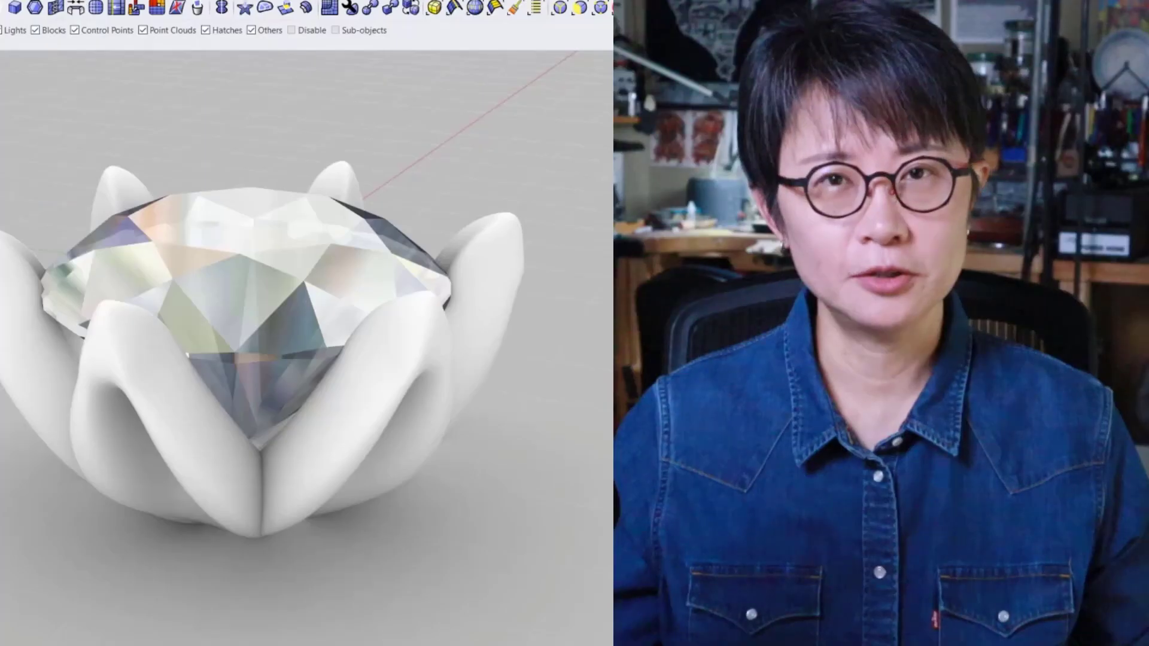
{"action": "right_click_drag", "start_coordinate": [239, 257], "coordinate": [146, 314]}
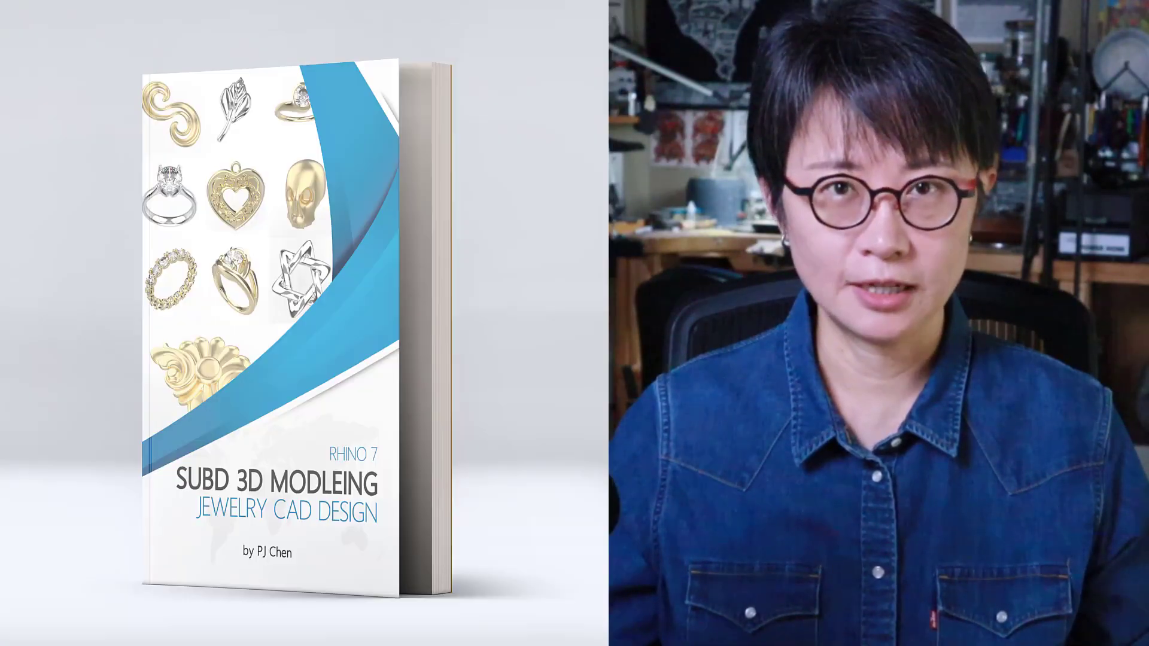